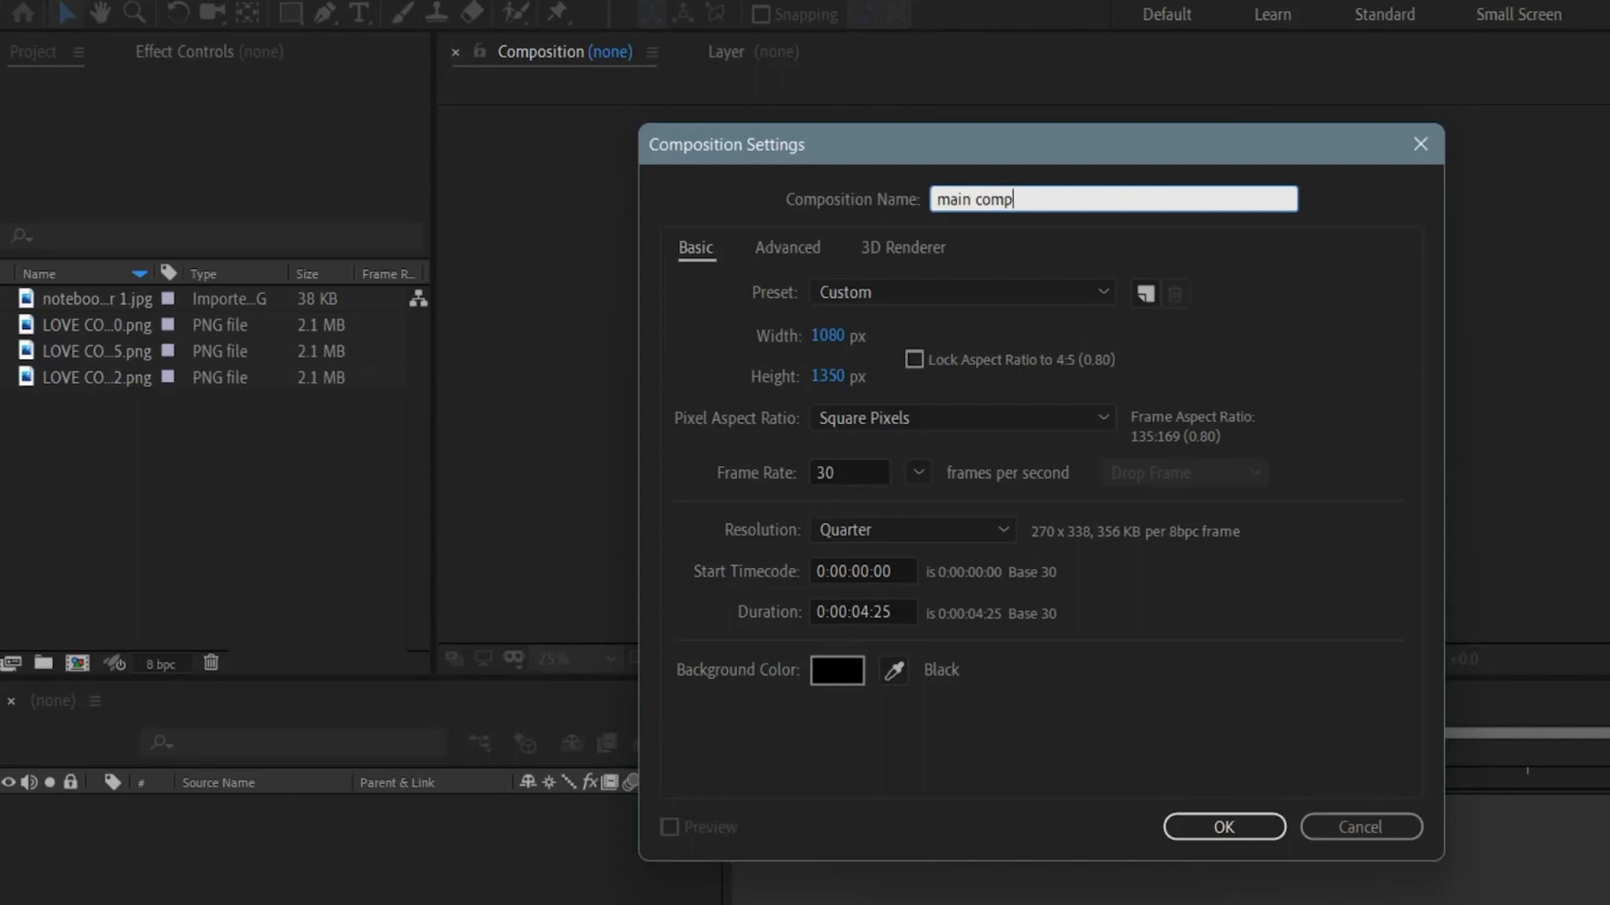
- Create a 1080 × 1350 px composition named "main comp" at 30 fps with a duration of 0:00:04:25
{"action": "key", "text": "Return"}
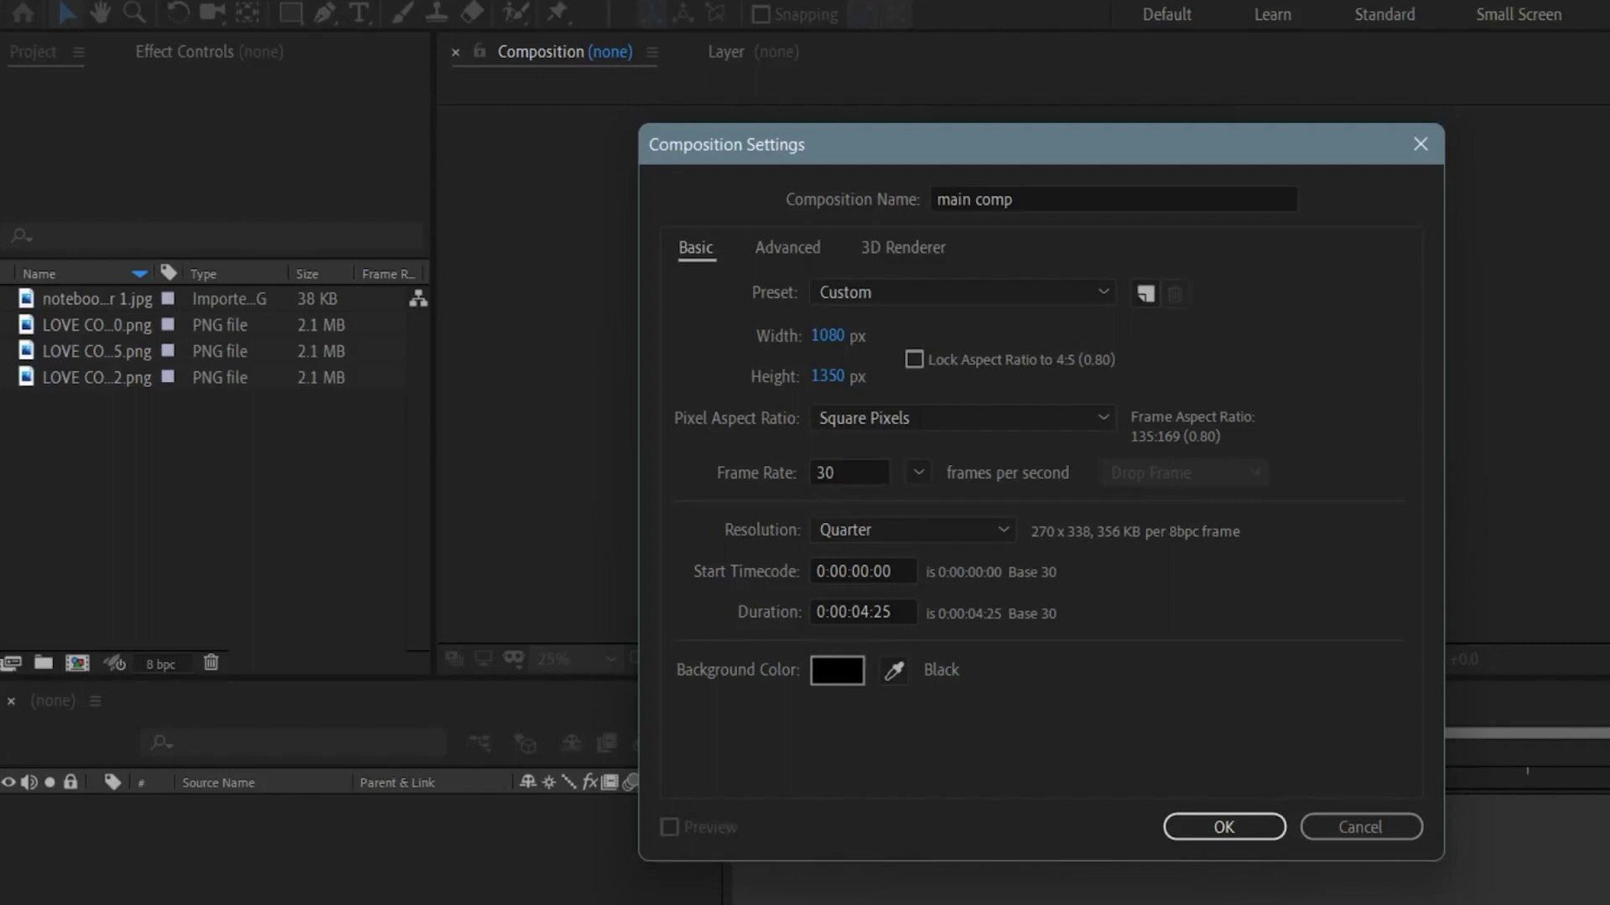
{"action": "key", "text": "Return"}
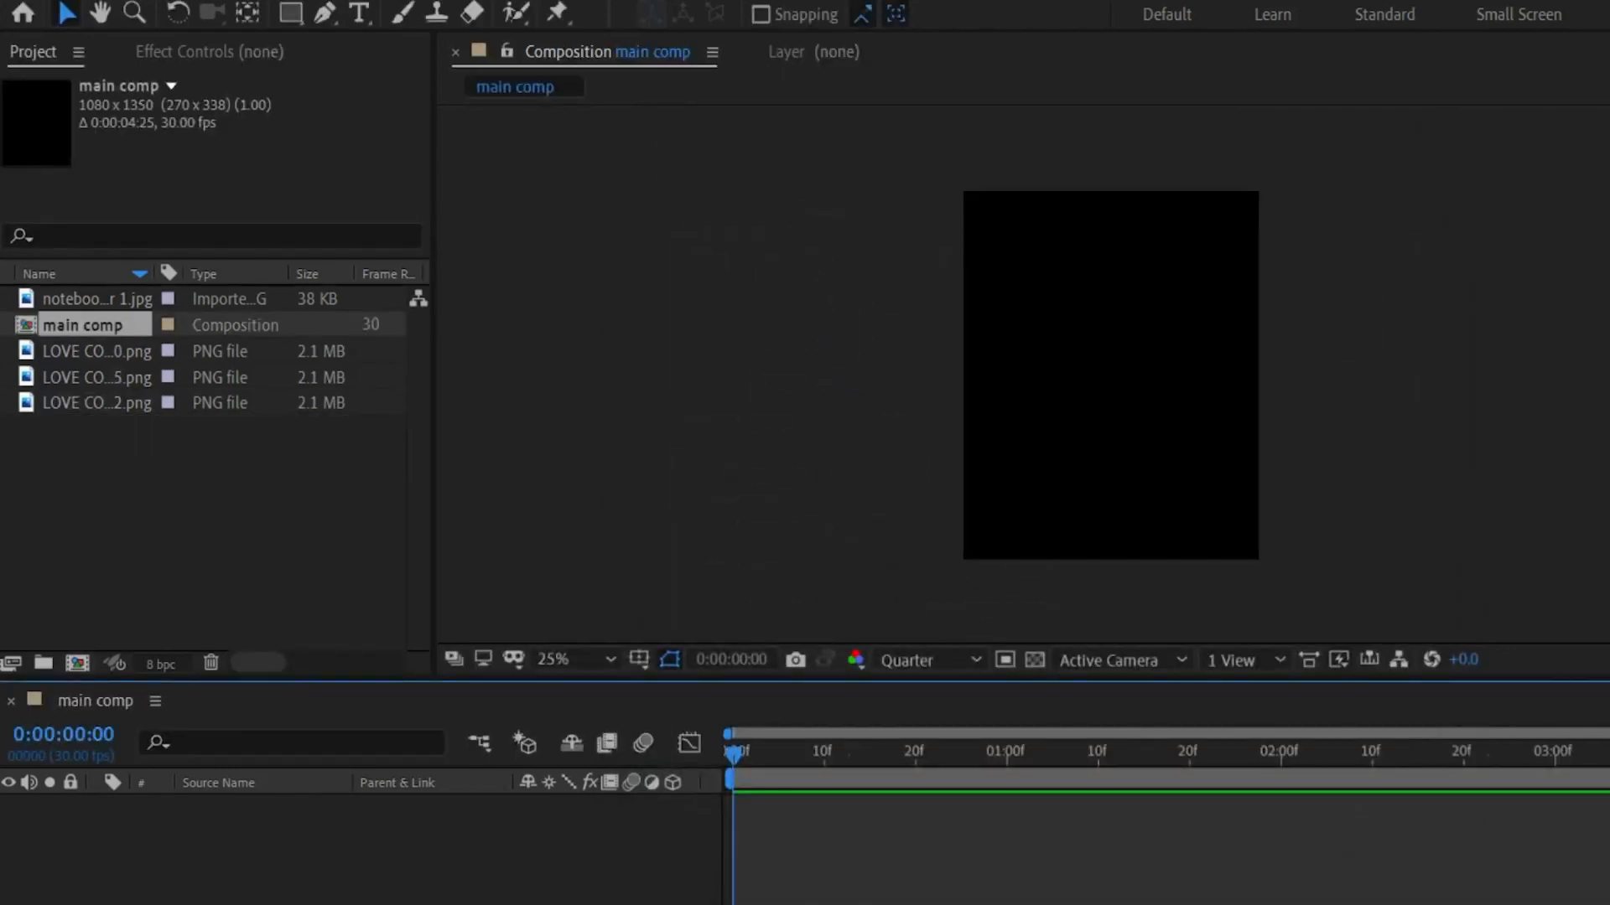
- Create a second composition named "transition" with its height set to 4000 px
{"action": "key", "text": "ctrl+n"}
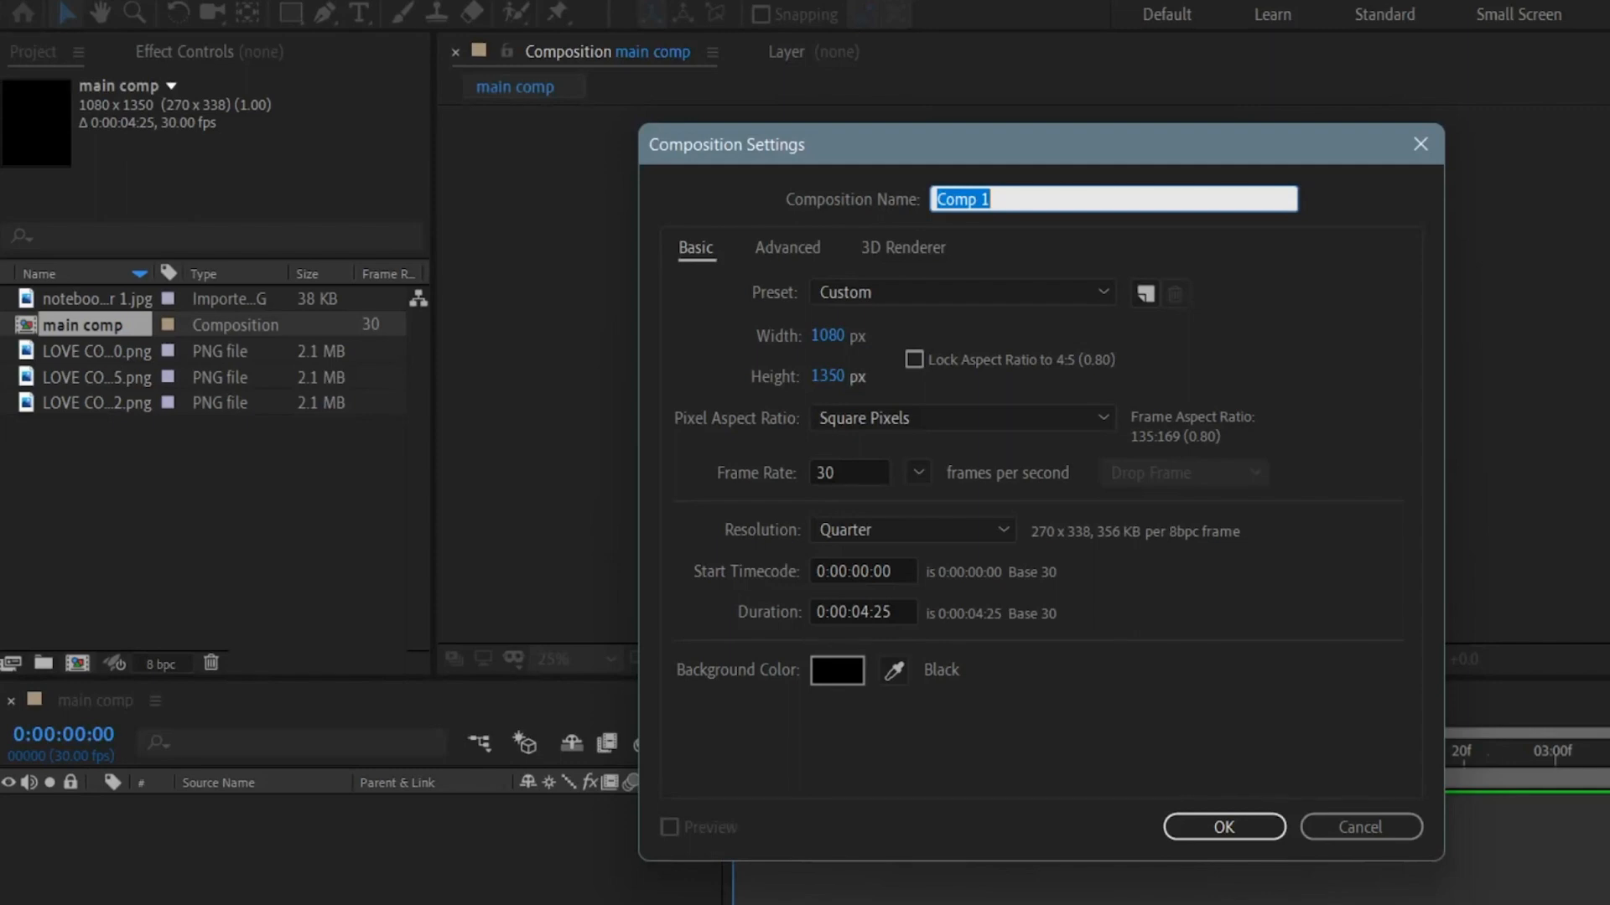
{"action": "left_click", "coordinate": [829, 377]}
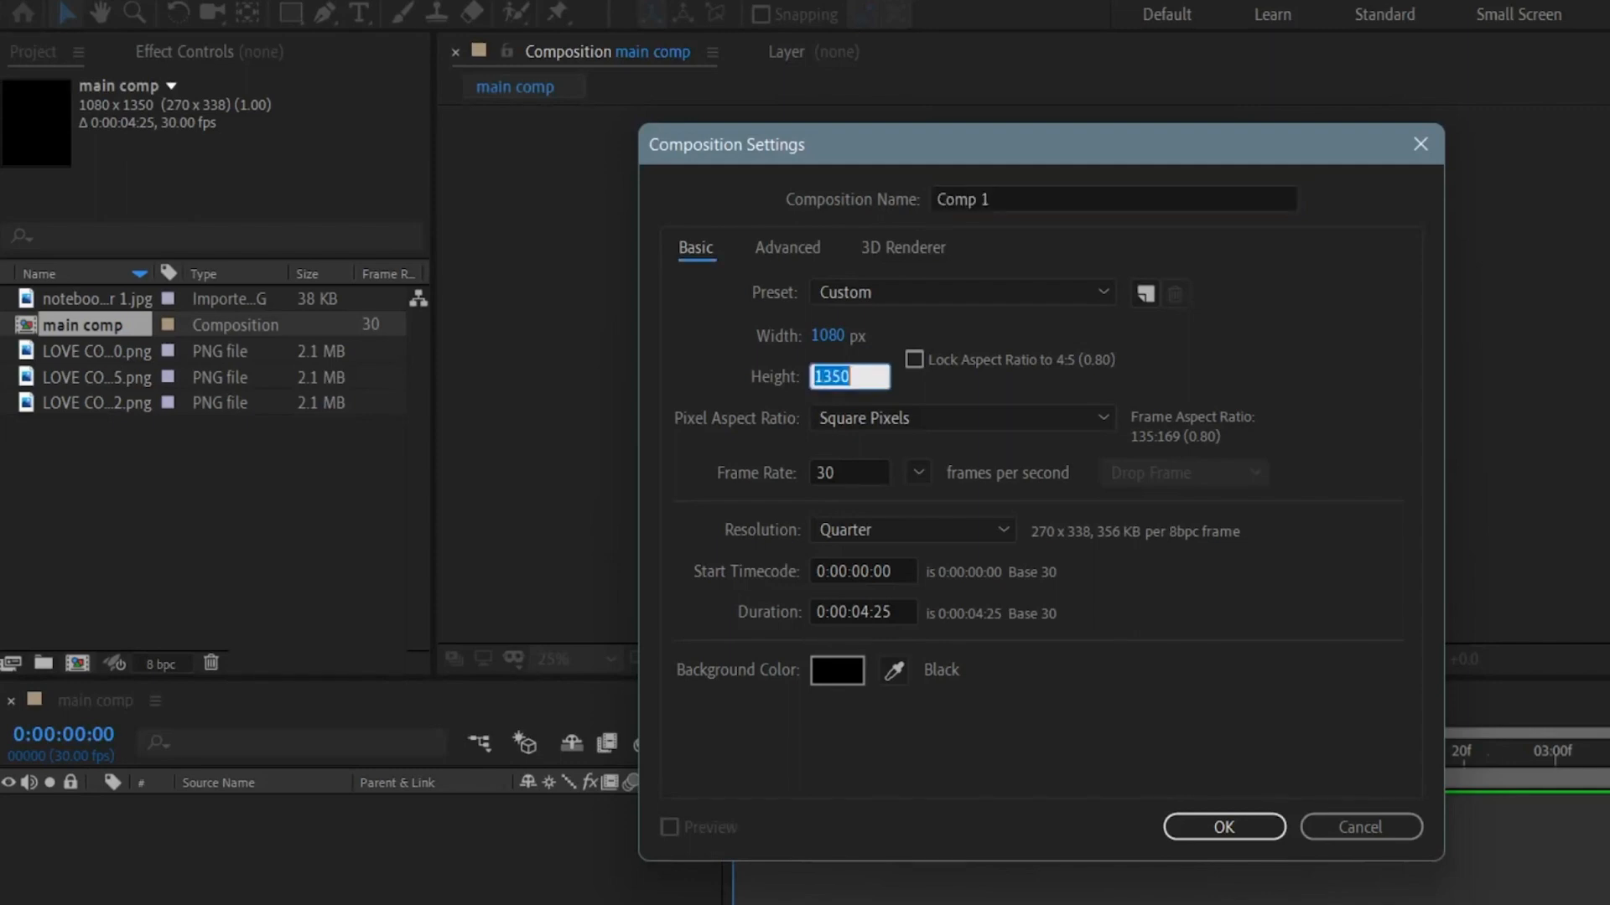
{"action": "type", "text": "4000"}
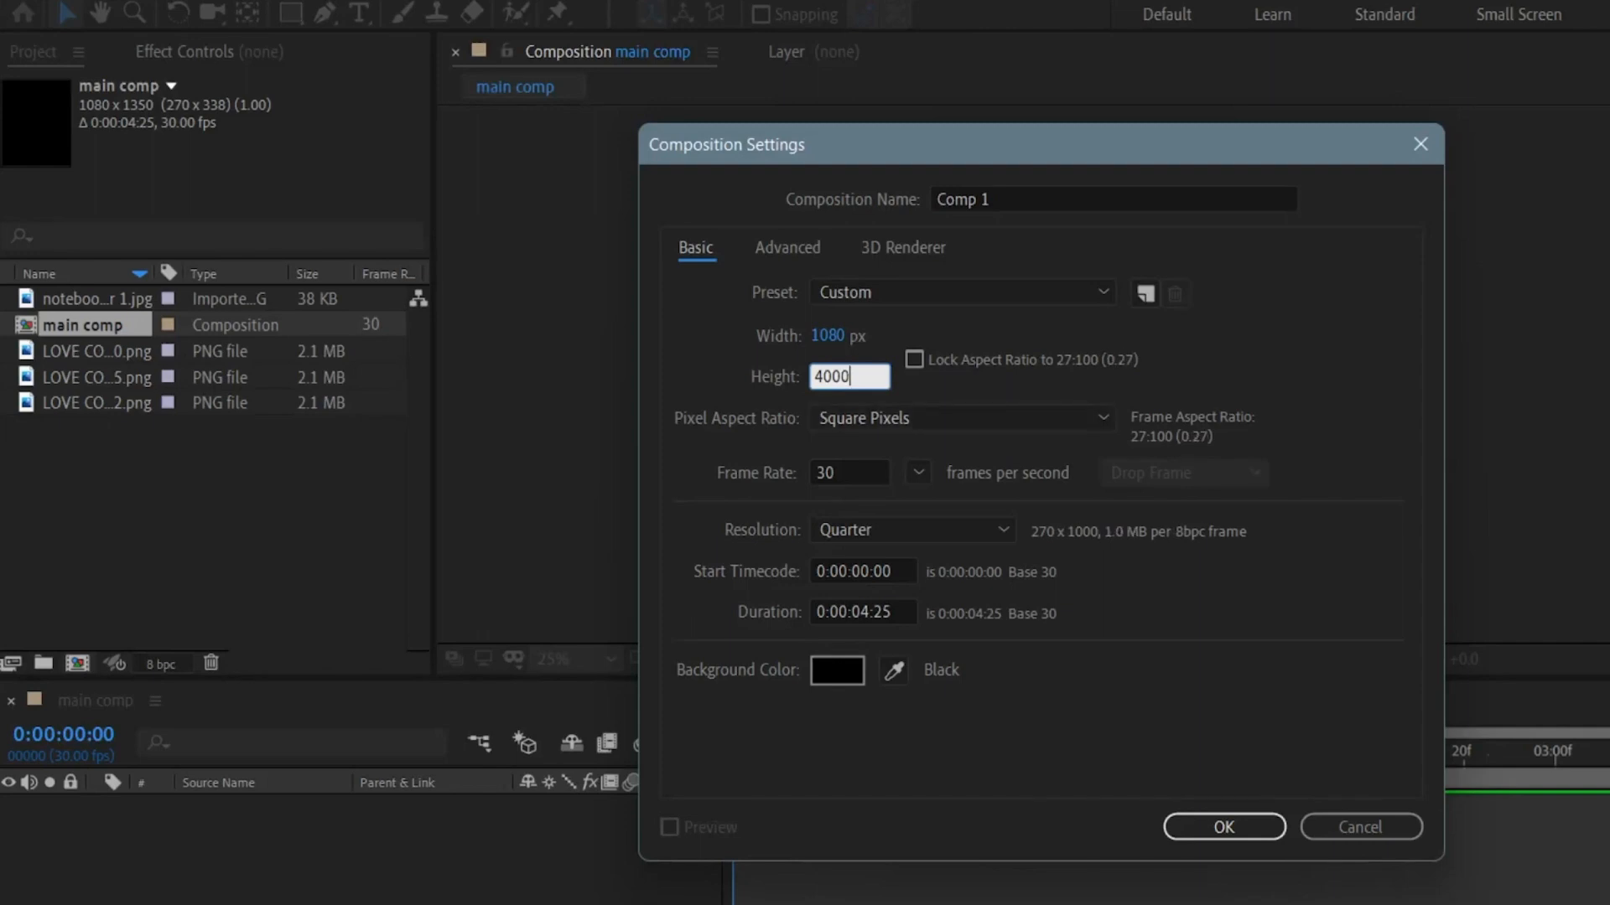
{"action": "left_click", "coordinate": [998, 200]}
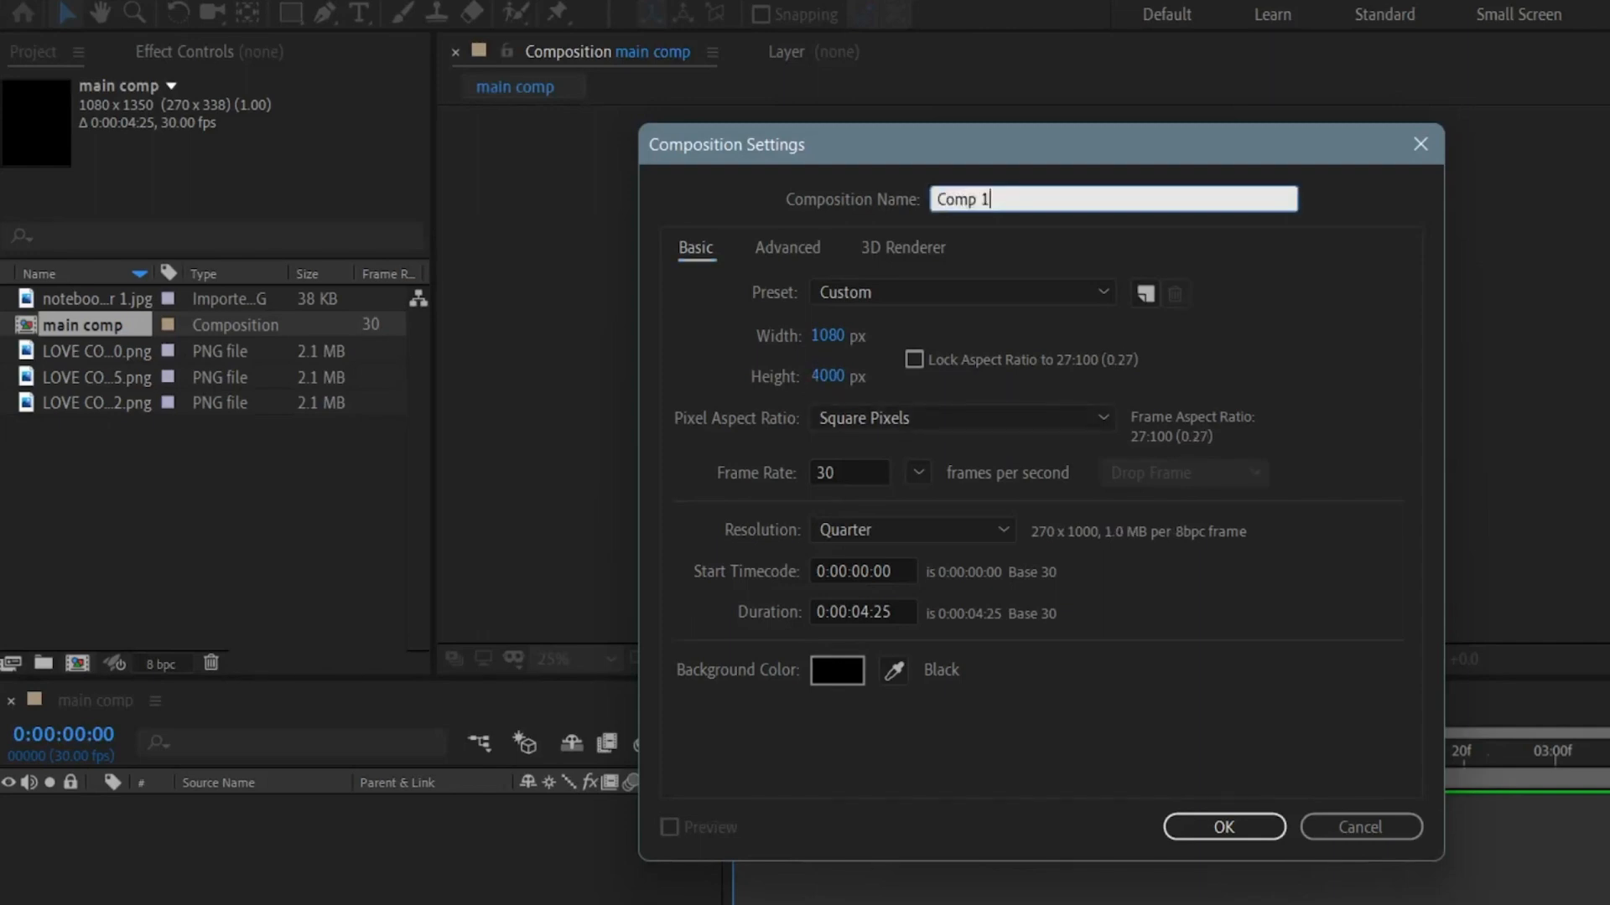
{"action": "key", "text": "ctrl+a"}
{"action": "key", "text": "BackSpace"}
{"action": "type", "text": "trani"}
{"action": "key", "text": "BackSpace"}
{"action": "type", "text": "sition"}
{"action": "key", "text": "Return"}
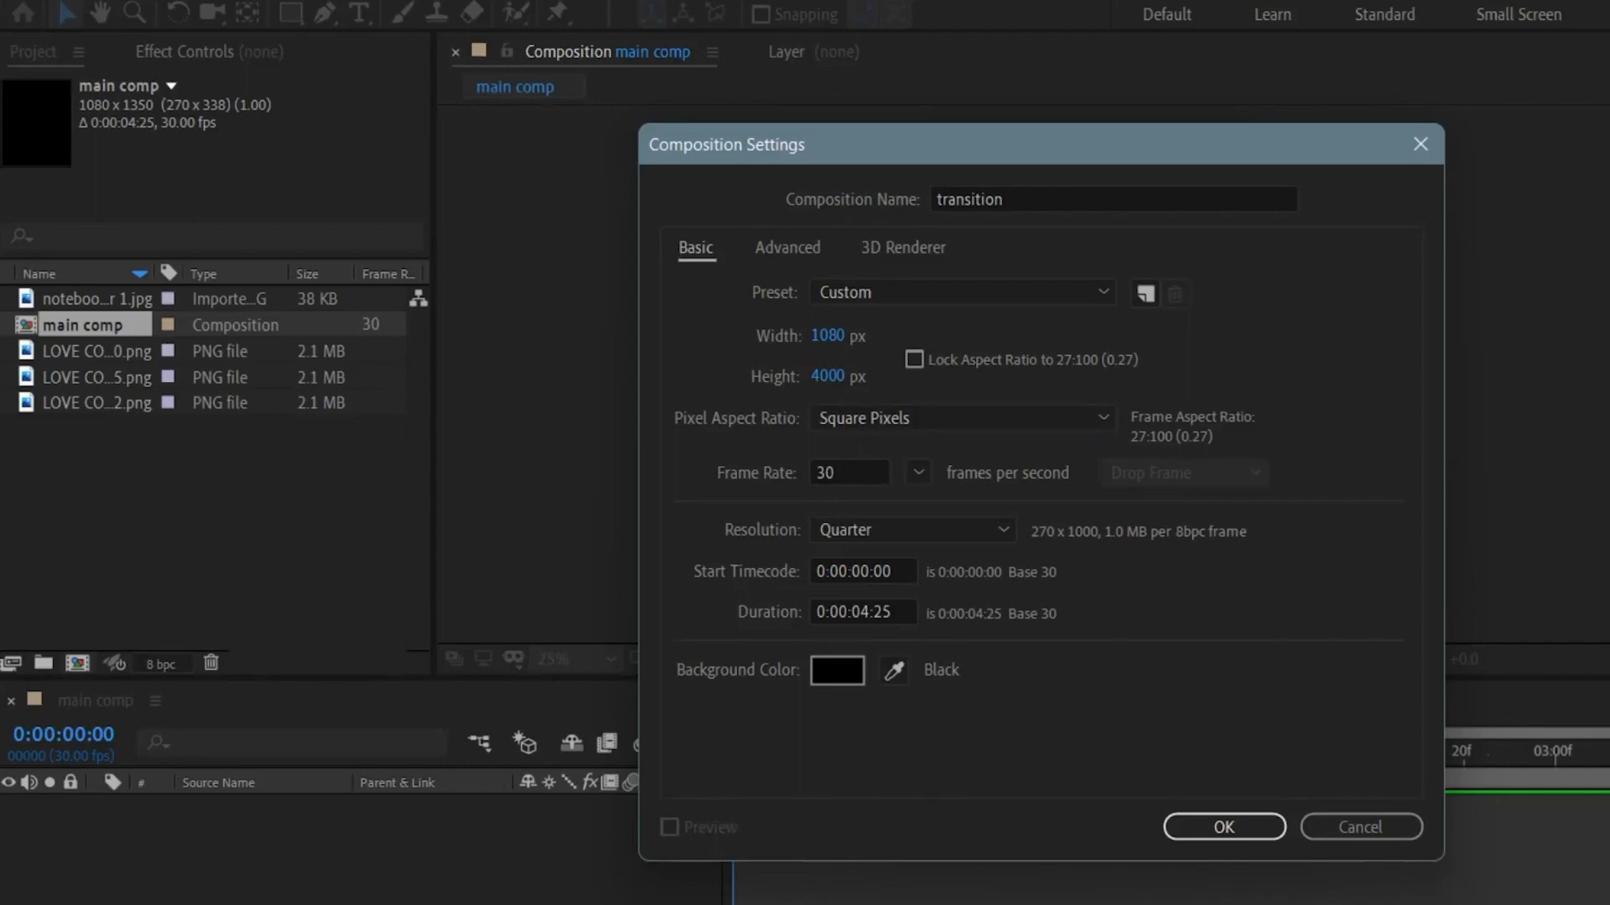
{"action": "key", "text": "Return"}
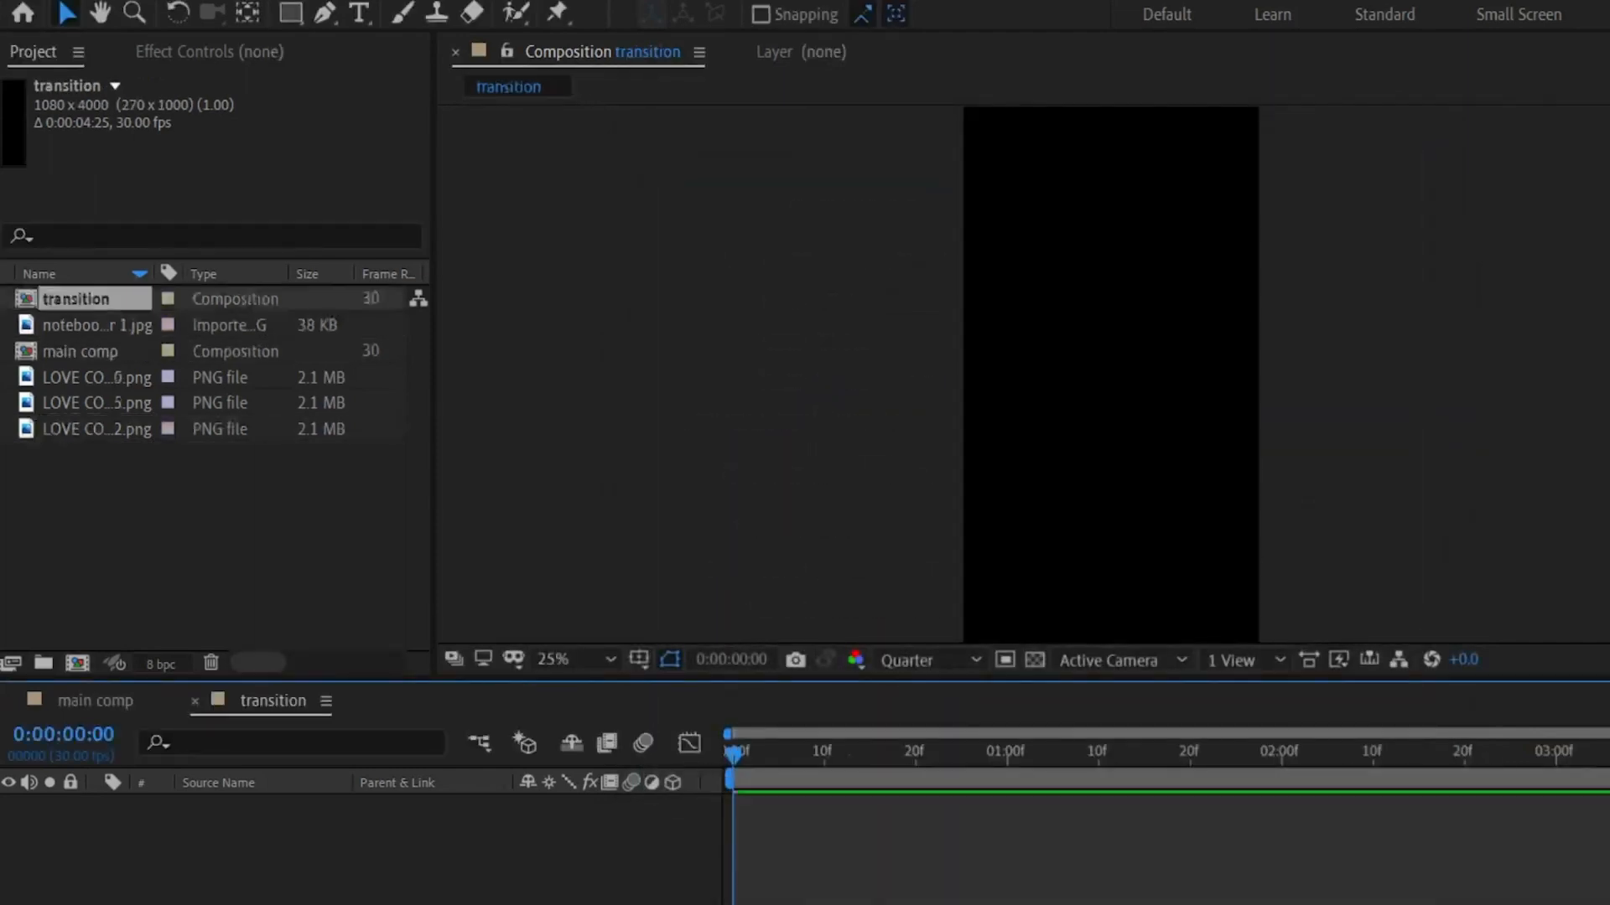
- Add notebook paper 1.jpg to the transition composition and scale it to 477% so it covers the frame
{"action": "scroll", "coordinate": [1109, 375], "scroll_direction": "up", "scroll_amount": 1}
{"action": "scroll", "coordinate": [1109, 374], "scroll_direction": "down", "scroll_amount": 2}
{"action": "scroll", "coordinate": [1109, 375], "scroll_direction": "up", "scroll_amount": 1}
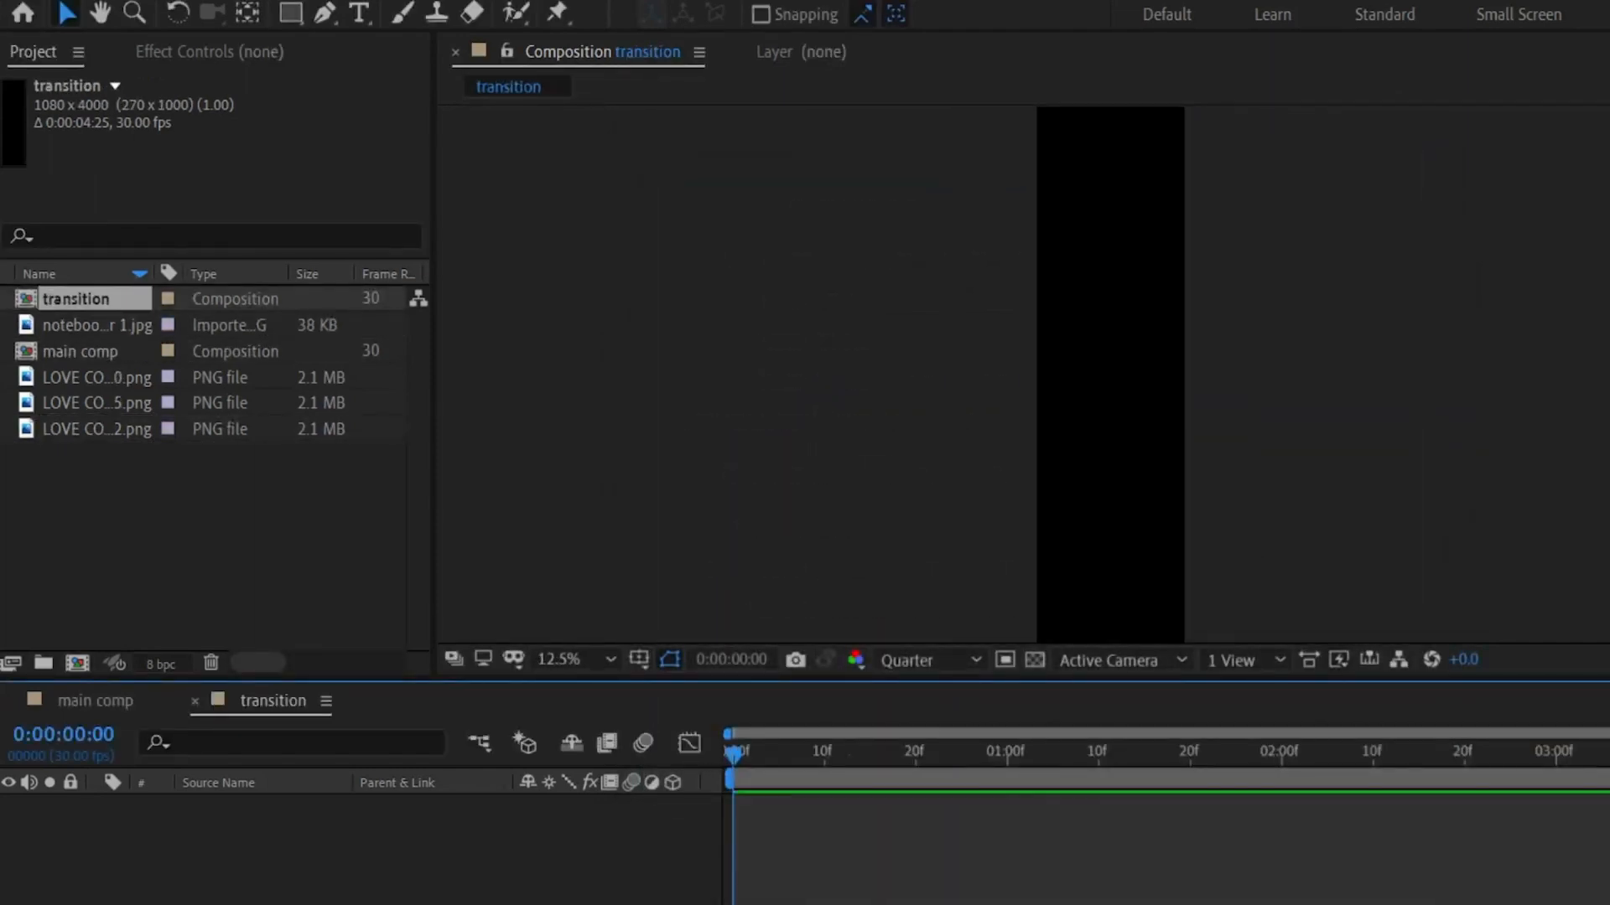
{"action": "left_click", "coordinate": [91, 325]}
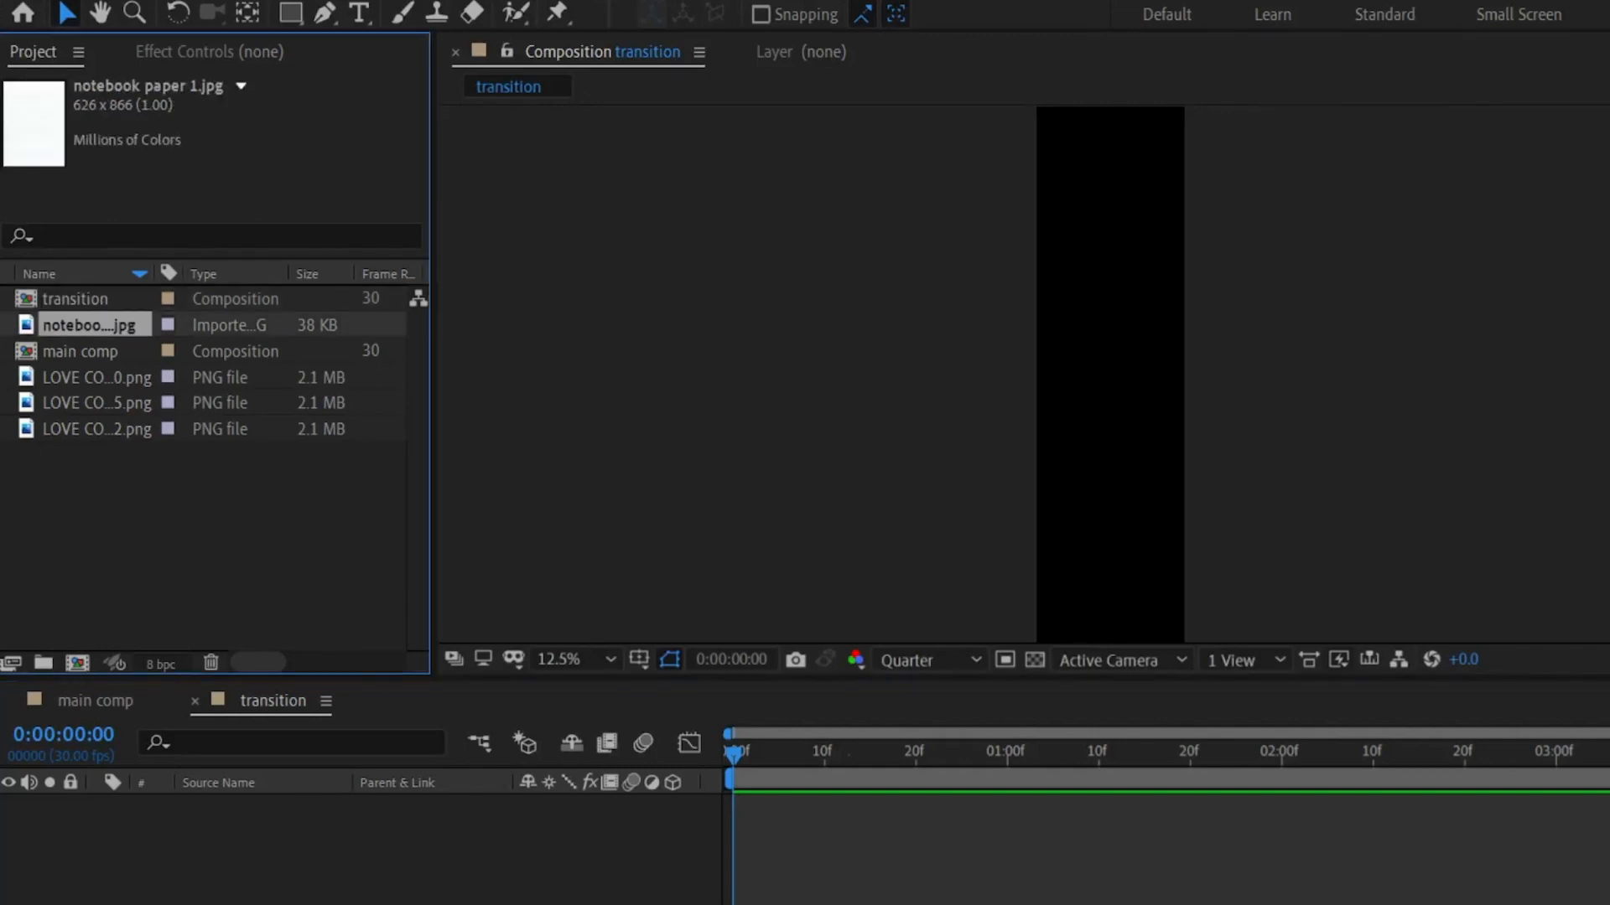
{"action": "left_click_drag", "start_coordinate": [90, 326], "coordinate": [167, 835]}
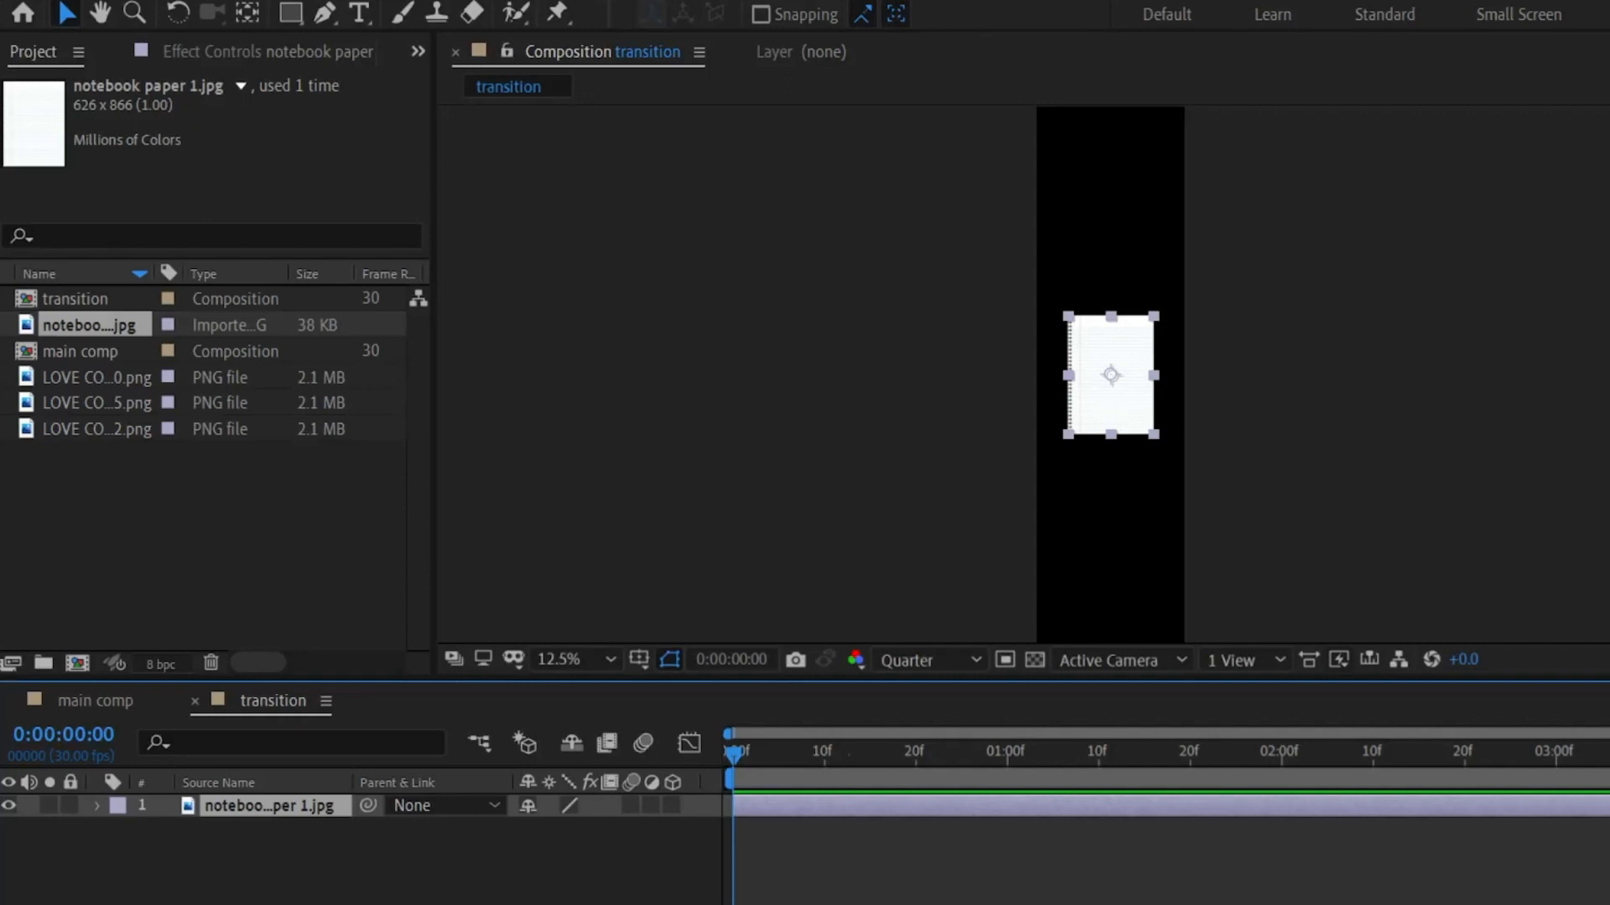
{"action": "key", "text": "s"}
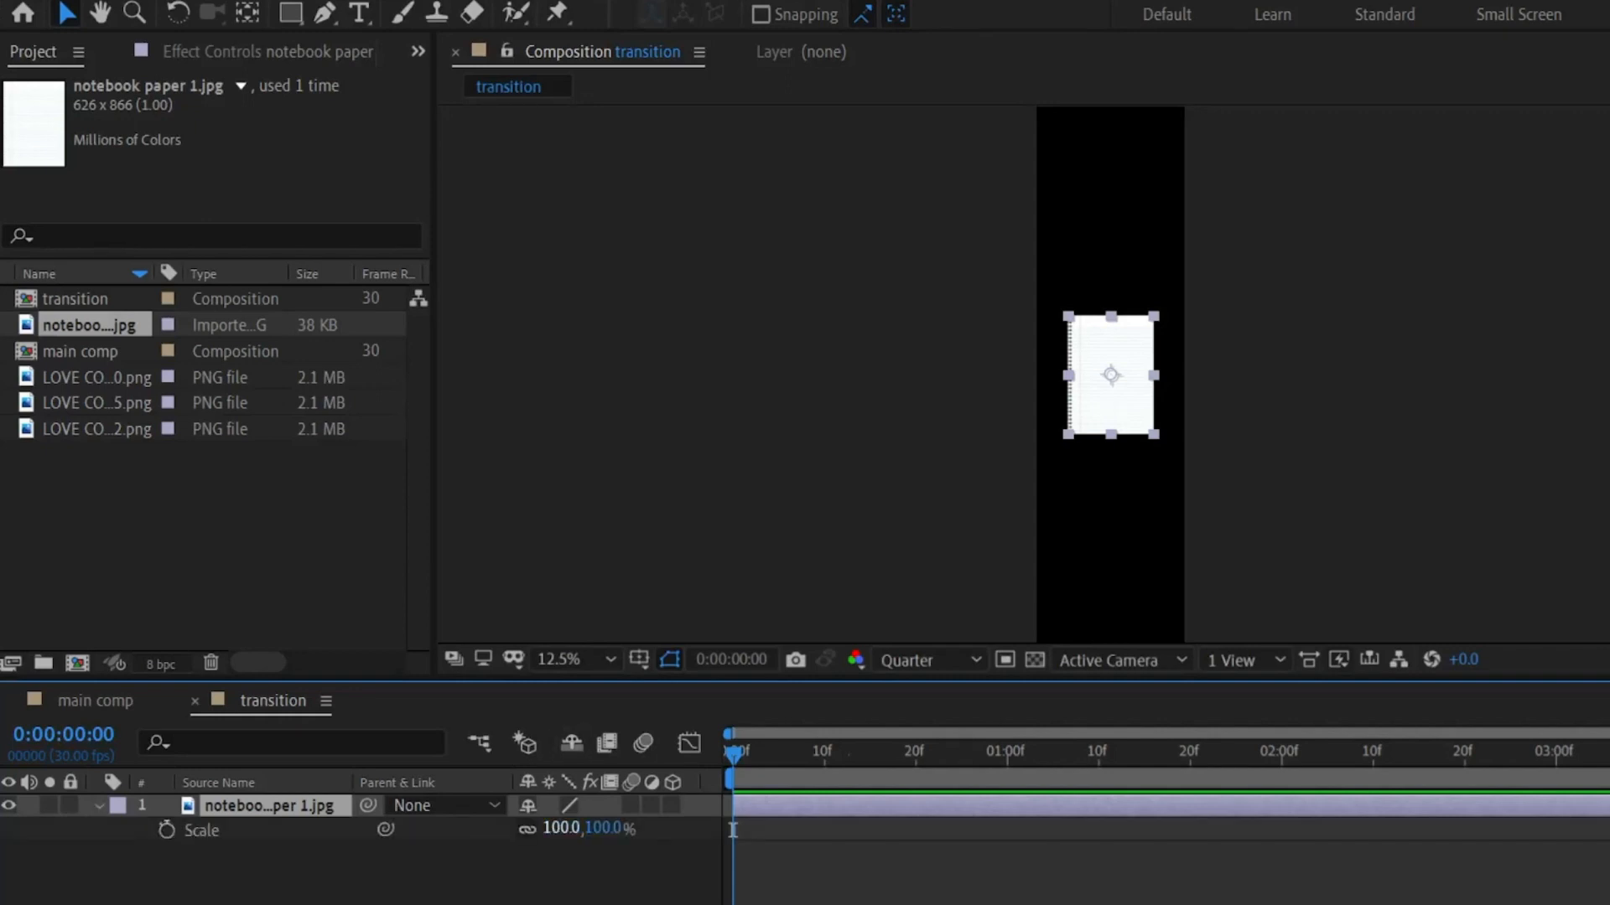
{"action": "left_click_drag", "start_coordinate": [557, 828], "coordinate": [871, 830]}
{"action": "scroll", "coordinate": [1119, 503], "scroll_direction": "down", "scroll_amount": 1}
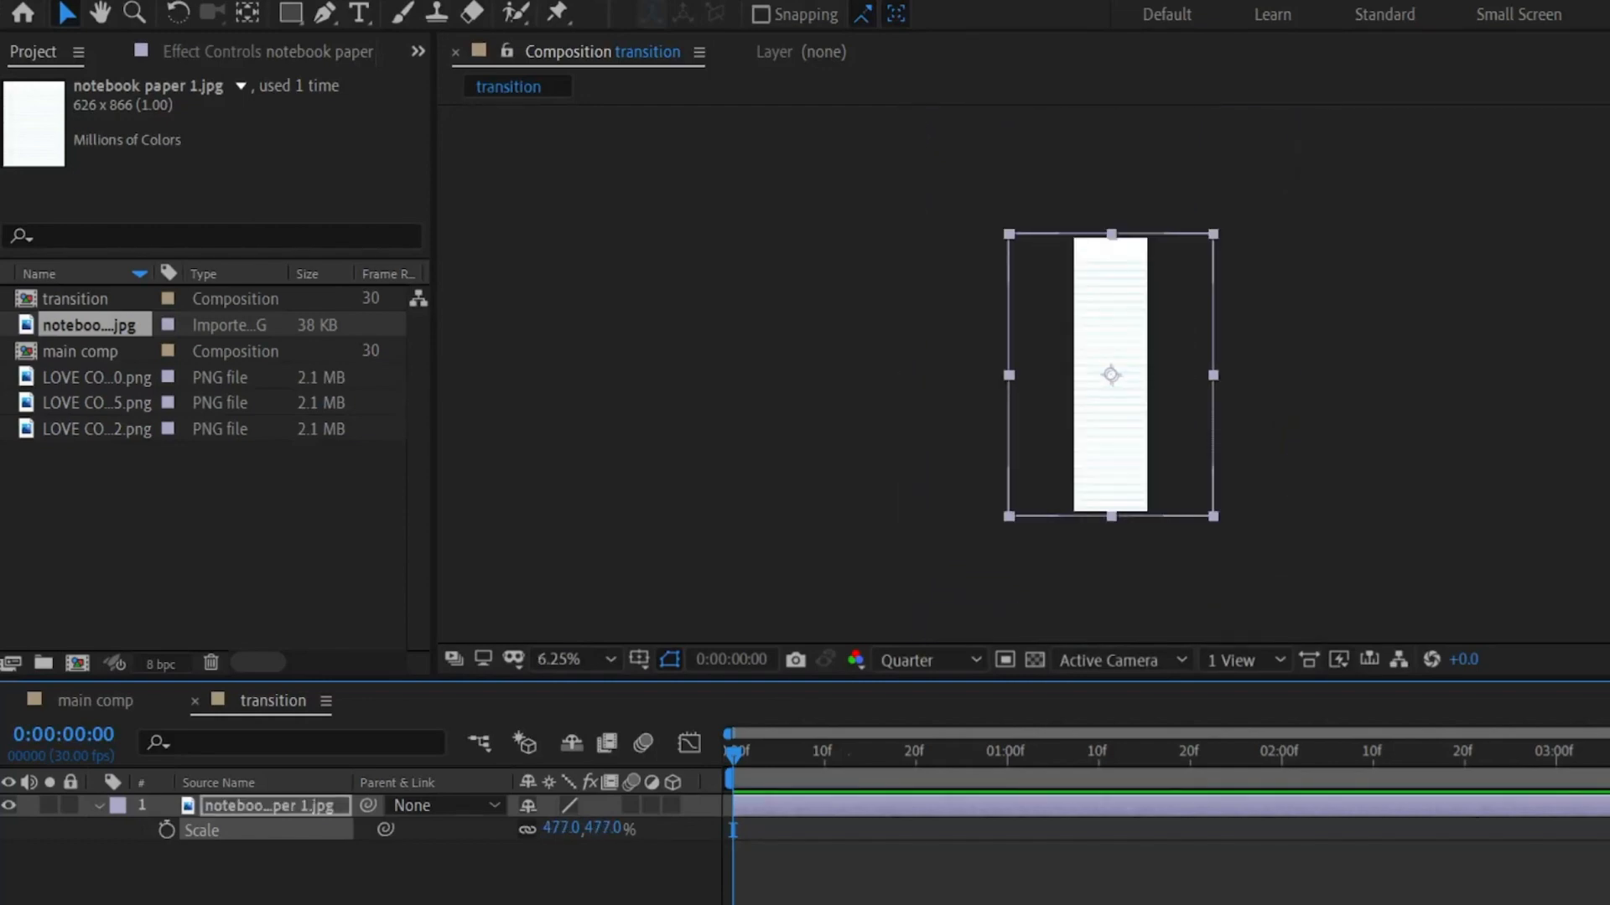
{"action": "scroll", "coordinate": [1111, 375], "scroll_direction": "up", "scroll_amount": 1}
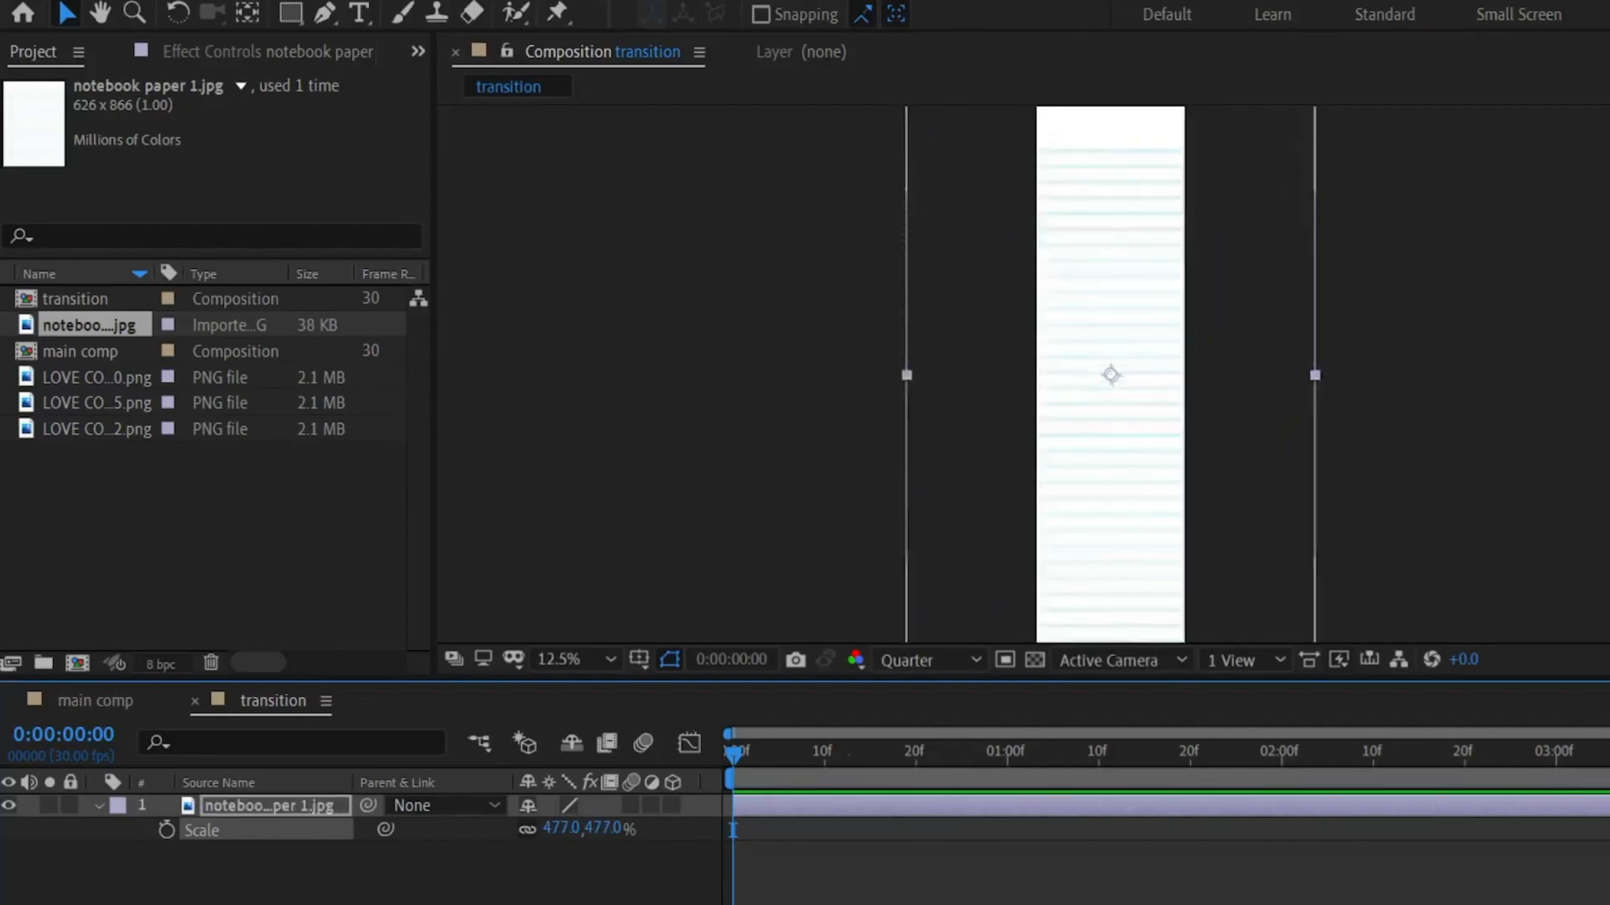
- Shift the notebook paper layer to the right while keeping the frame covered, and collapse its properties
{"action": "scroll", "coordinate": [1111, 375], "scroll_direction": "down", "scroll_amount": 1}
{"action": "left_click_drag", "start_coordinate": [1111, 375], "coordinate": [1146, 373]}
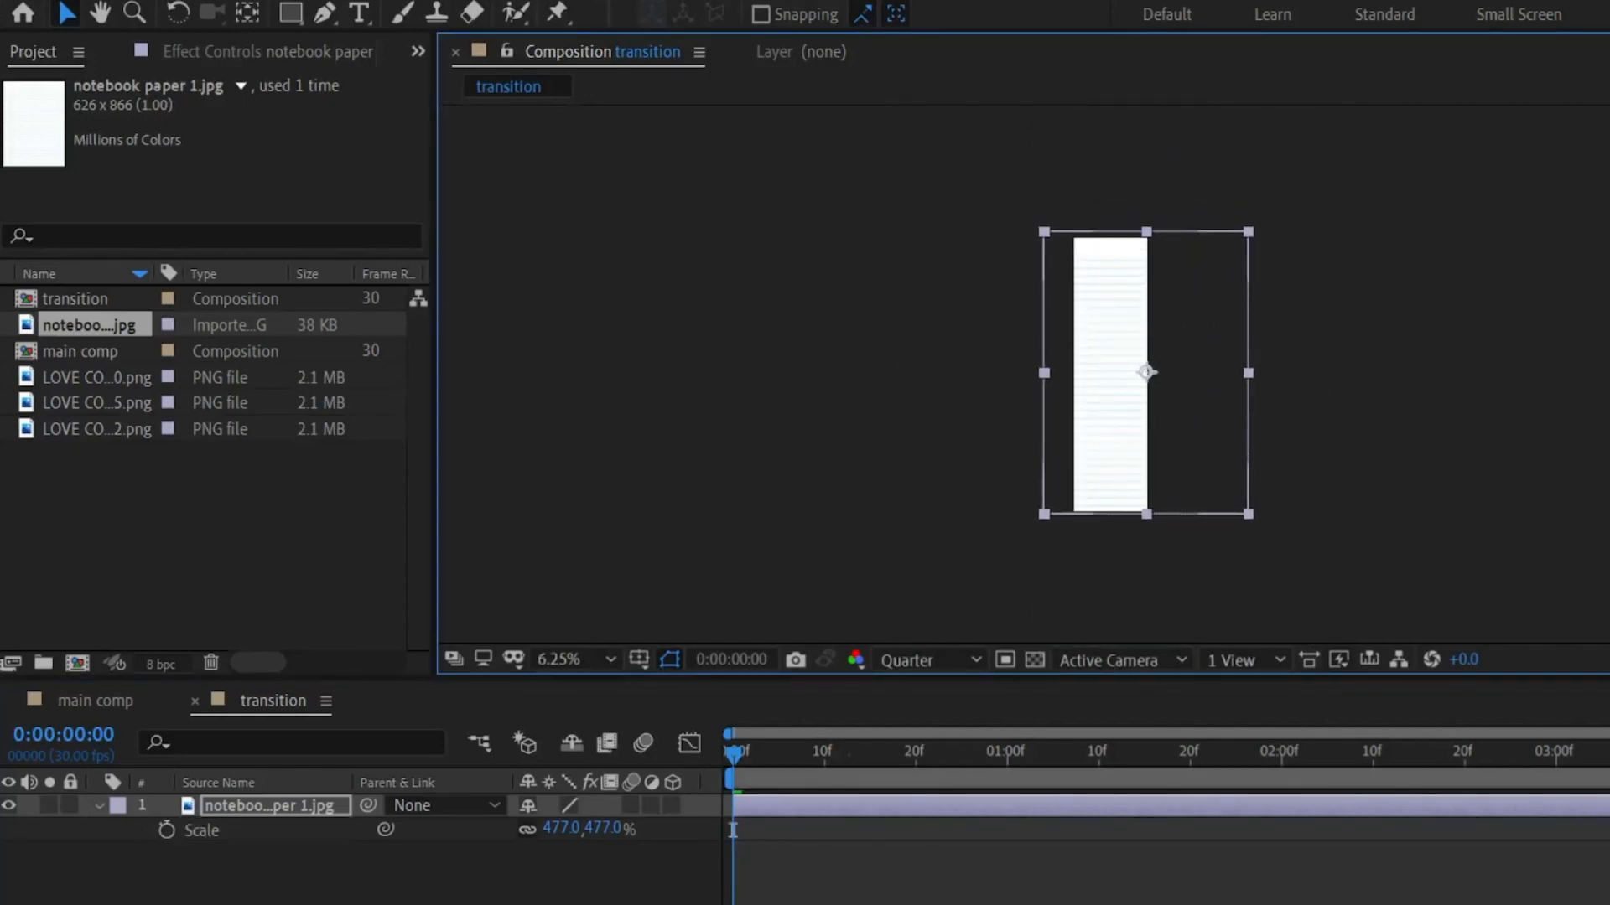
{"action": "left_click", "coordinate": [1295, 394]}
{"action": "scroll", "coordinate": [1295, 394], "scroll_direction": "up", "scroll_amount": 1}
{"action": "scroll", "coordinate": [1295, 394], "scroll_direction": "down", "scroll_amount": 2}
{"action": "scroll", "coordinate": [1295, 394], "scroll_direction": "up", "scroll_amount": 1}
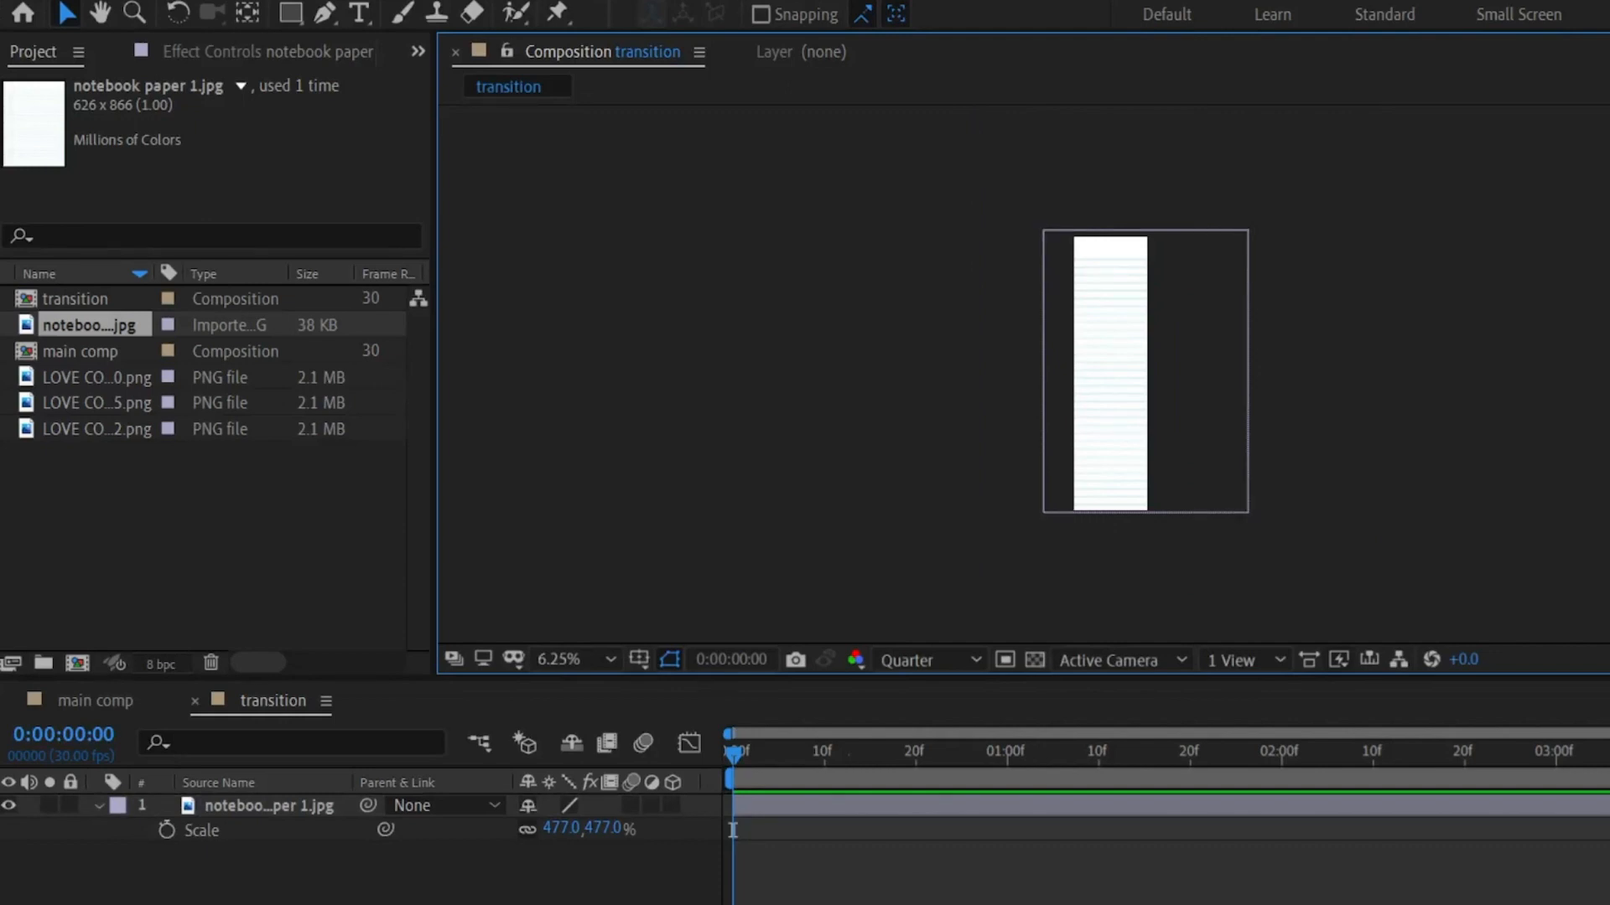
{"action": "left_click", "coordinate": [99, 806]}
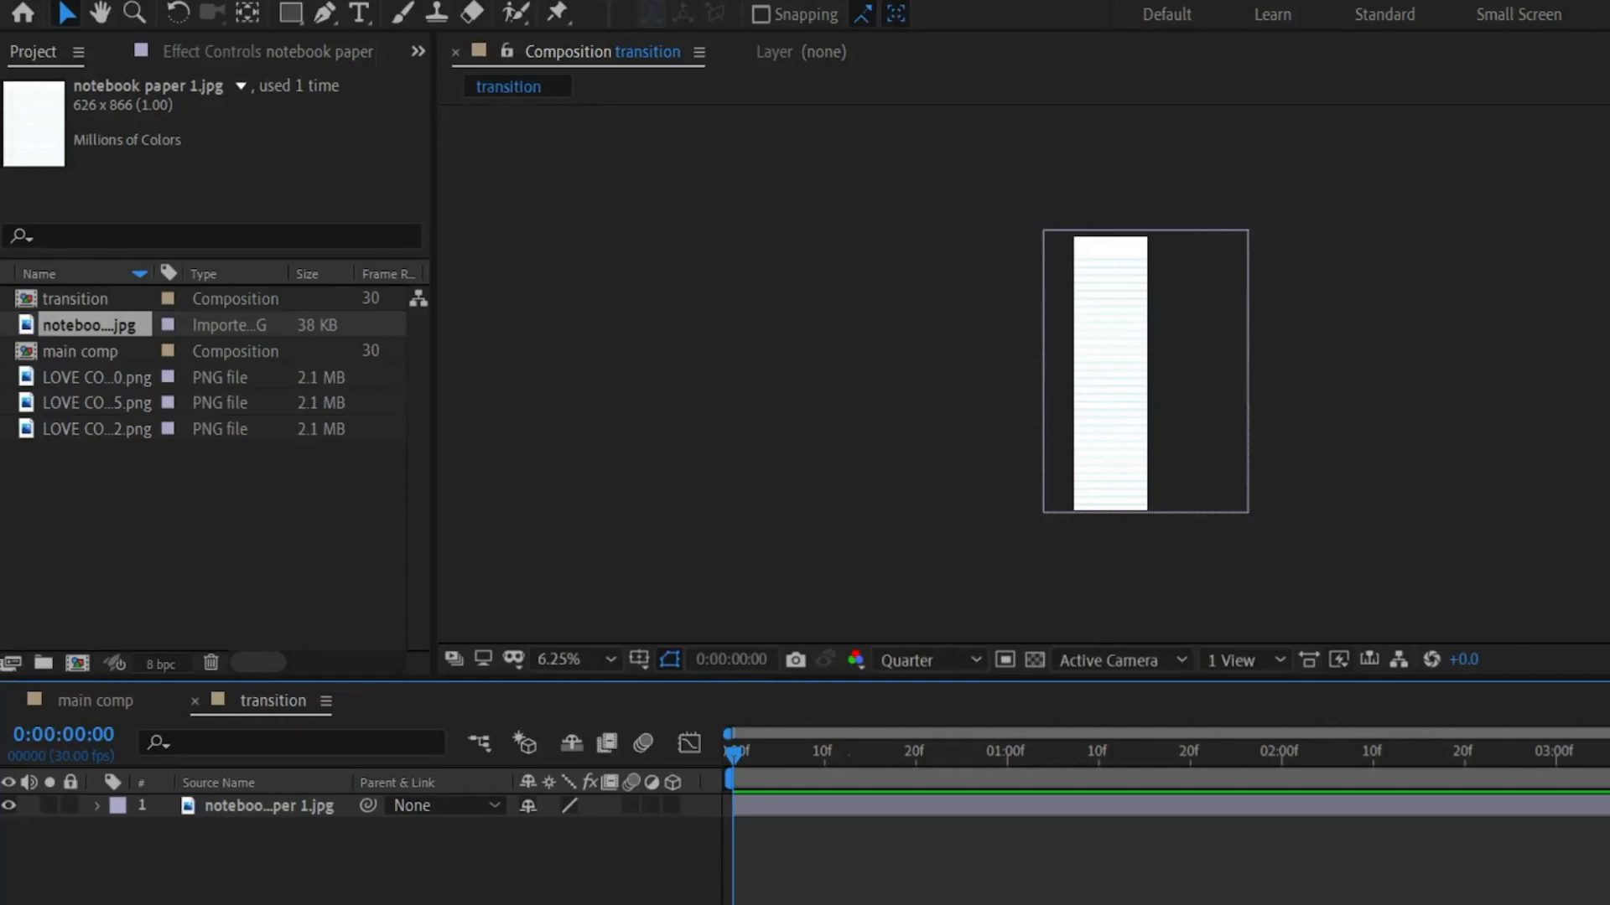
- Add the LOVE photo ending in 14.35.30 above the paper, rotate it -13°, and place it at the lower left edge of the composition
{"action": "left_click", "coordinate": [109, 511]}
{"action": "left_click_drag", "start_coordinate": [92, 377], "coordinate": [159, 799]}
{"action": "scroll", "coordinate": [1111, 369], "scroll_direction": "up", "scroll_amount": 1}
{"action": "key", "text": "s"}
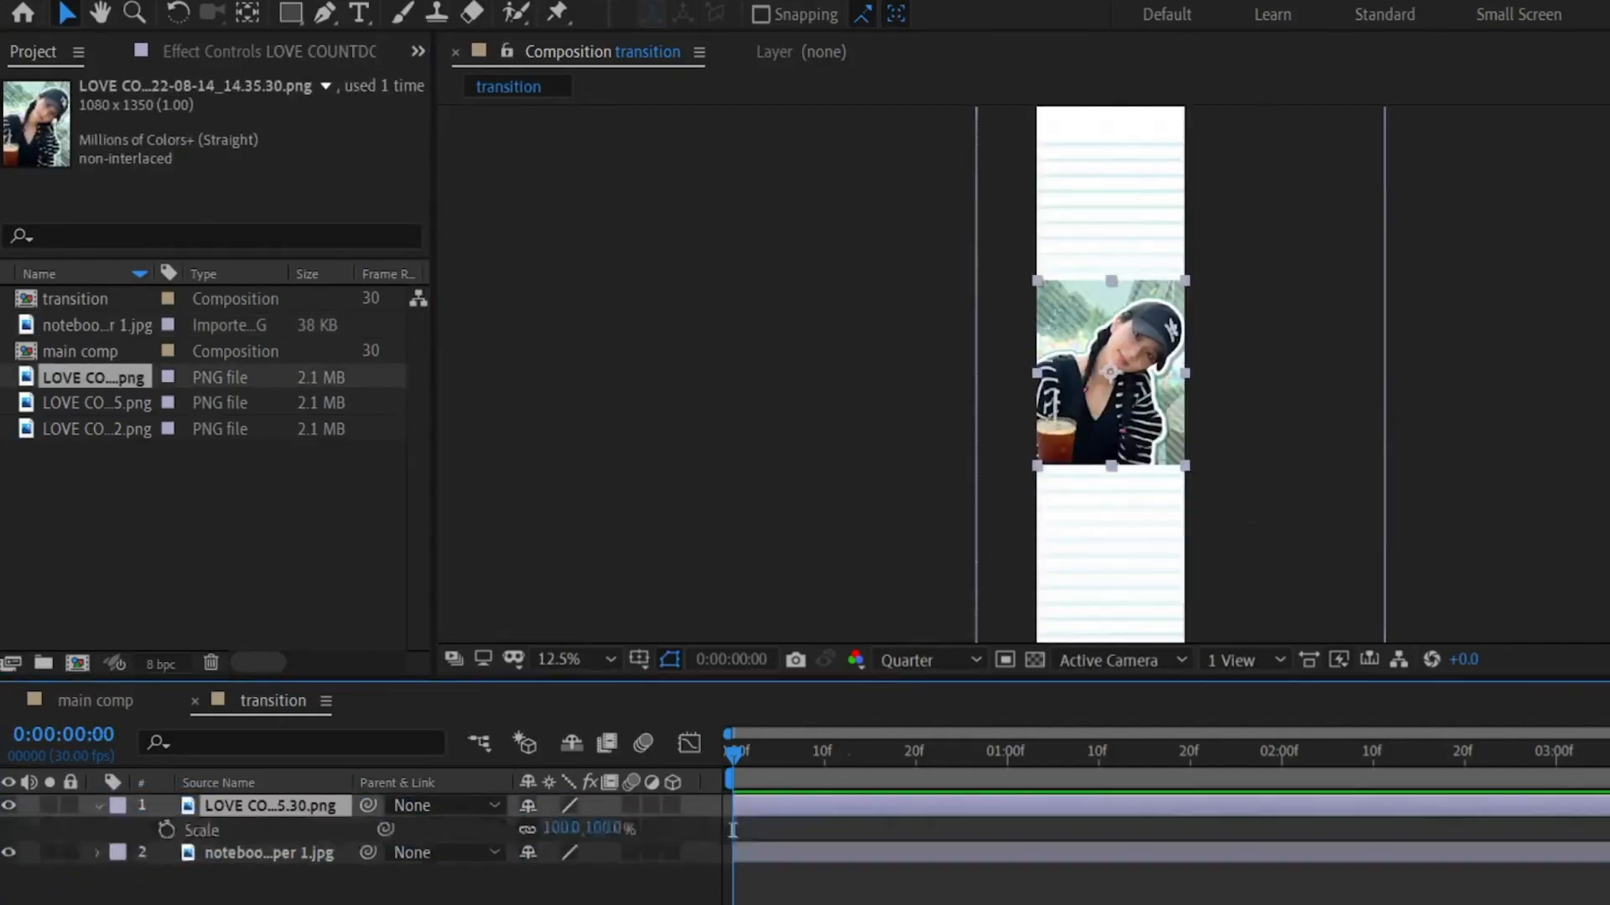
{"action": "mouse_move", "coordinate": [558, 828]}
{"action": "left_mouse_down"}
{"action": "mouse_move", "coordinate": [732, 830]}
{"action": "mouse_move", "coordinate": [542, 828]}
{"action": "left_mouse_up"}
{"action": "key", "text": "r"}
{"action": "left_click_drag", "start_coordinate": [1111, 378], "coordinate": [1059, 496]}
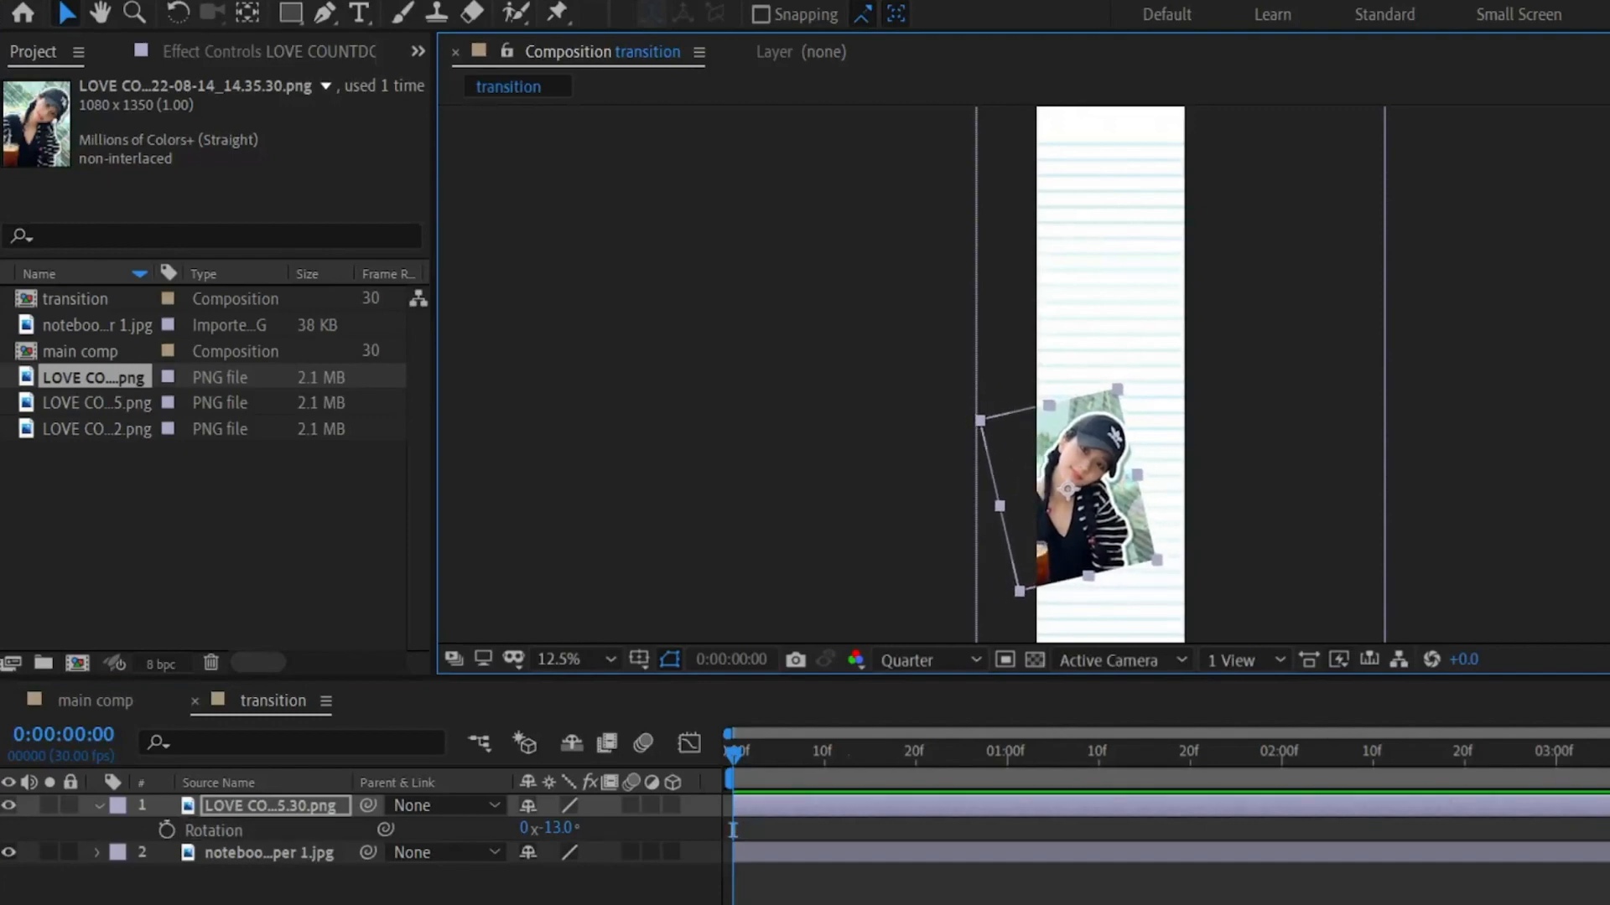
- Nudge the 14.35.30 photo slightly upward and set its scale to 86%
{"action": "key", "text": "s"}
{"action": "left_click_drag", "start_coordinate": [553, 828], "coordinate": [518, 828]}
{"action": "scroll", "coordinate": [1069, 499], "scroll_direction": "up", "scroll_amount": 1}
{"action": "scroll", "coordinate": [1069, 498], "scroll_direction": "down", "scroll_amount": 1}
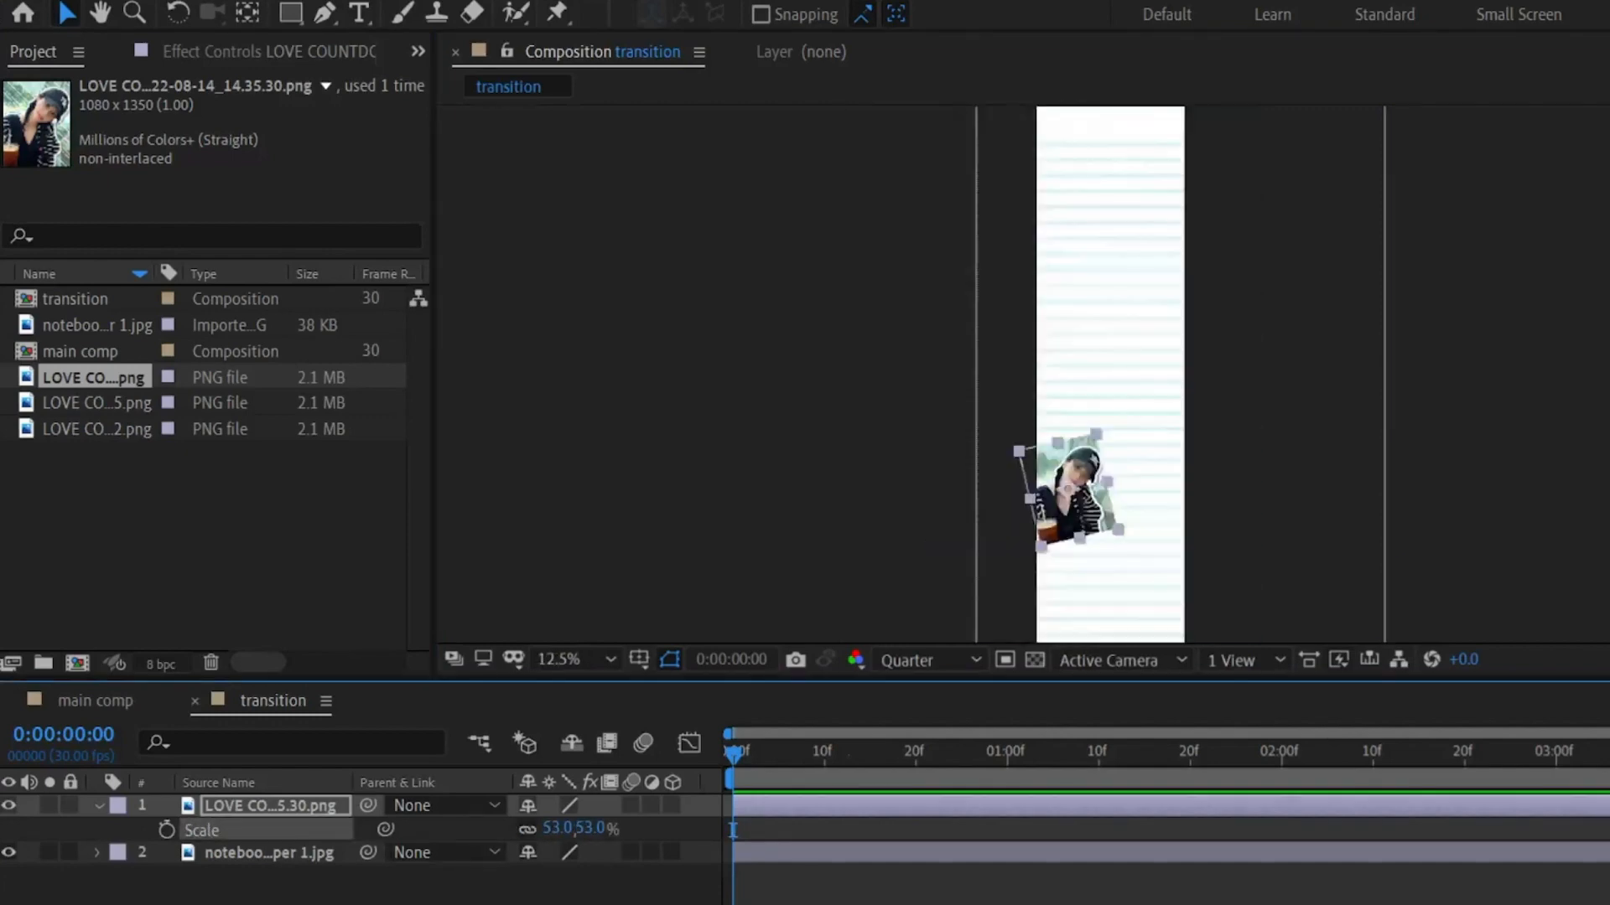
{"action": "left_click_drag", "start_coordinate": [1069, 499], "coordinate": [1065, 489]}
{"action": "key", "text": "s"}
{"action": "key", "text": "s"}
{"action": "left_click_drag", "start_coordinate": [554, 828], "coordinate": [581, 828]}
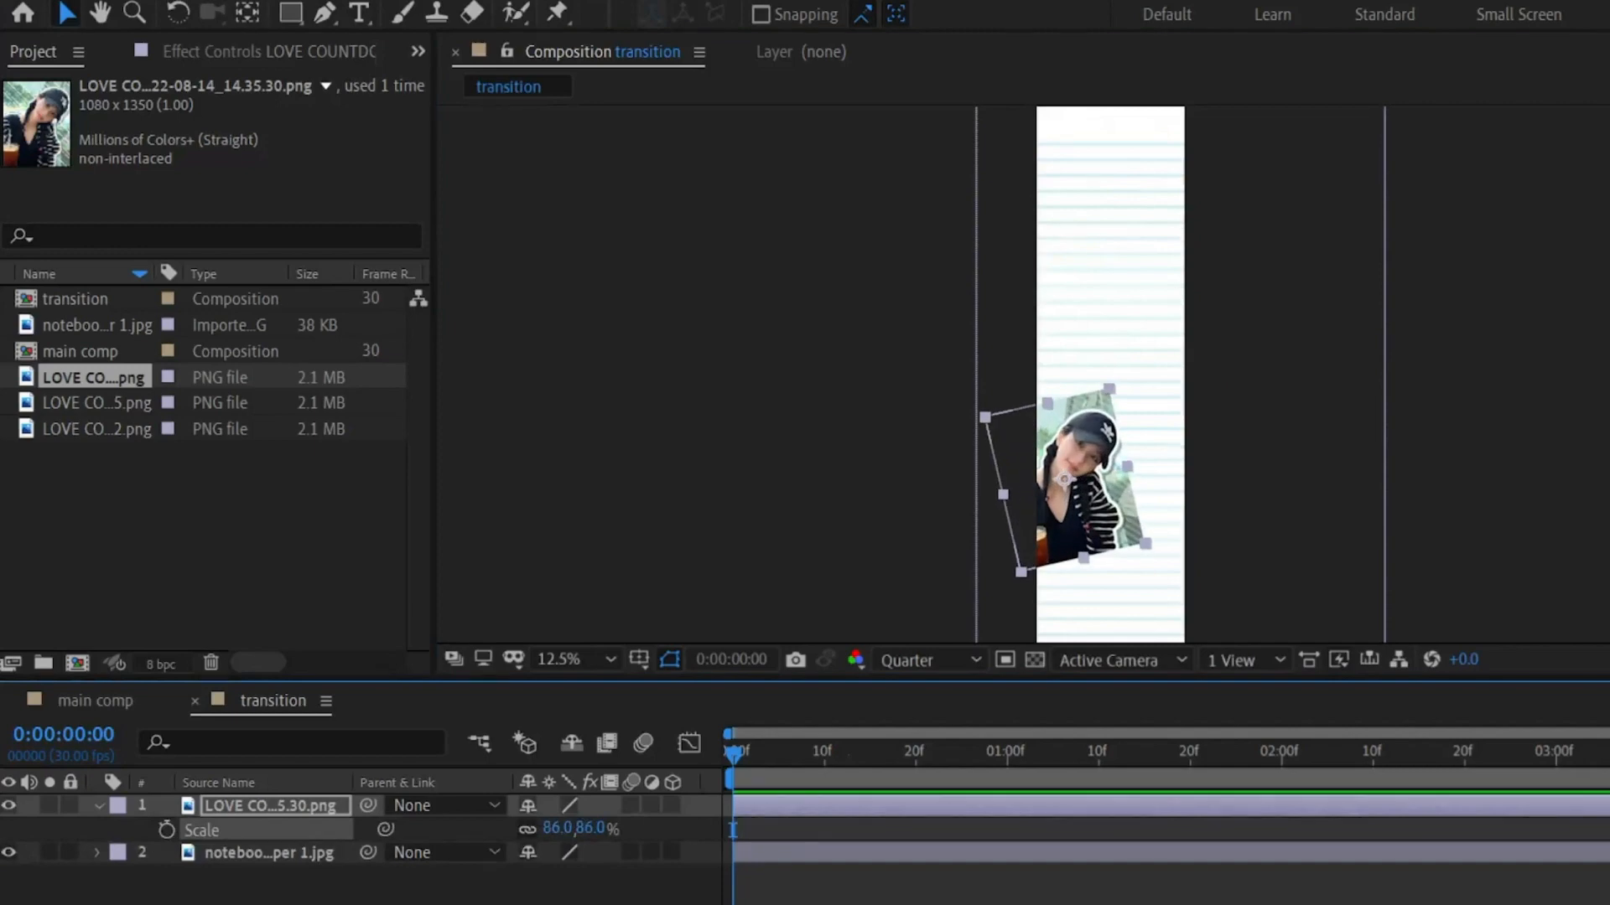
- Add the LOVE photo ending in 14.35.15, scale it down, rotate it 16°, and place it near the upper left of the paper
{"action": "left_click_drag", "start_coordinate": [96, 403], "coordinate": [172, 798]}
{"action": "key", "text": "s"}
{"action": "mouse_move", "coordinate": [561, 829]}
{"action": "left_mouse_down"}
{"action": "mouse_move", "coordinate": [538, 828]}
{"action": "mouse_move", "coordinate": [569, 828]}
{"action": "left_mouse_up"}
{"action": "key", "text": "r"}
{"action": "left_click_drag", "start_coordinate": [1081, 222], "coordinate": [1095, 217]}
- Move the 14.35.30 photo slightly lower on the paper to widen the gap between the two photos
{"action": "left_click", "coordinate": [1083, 480]}
{"action": "scroll", "coordinate": [1090, 452], "scroll_direction": "down", "scroll_amount": 1}
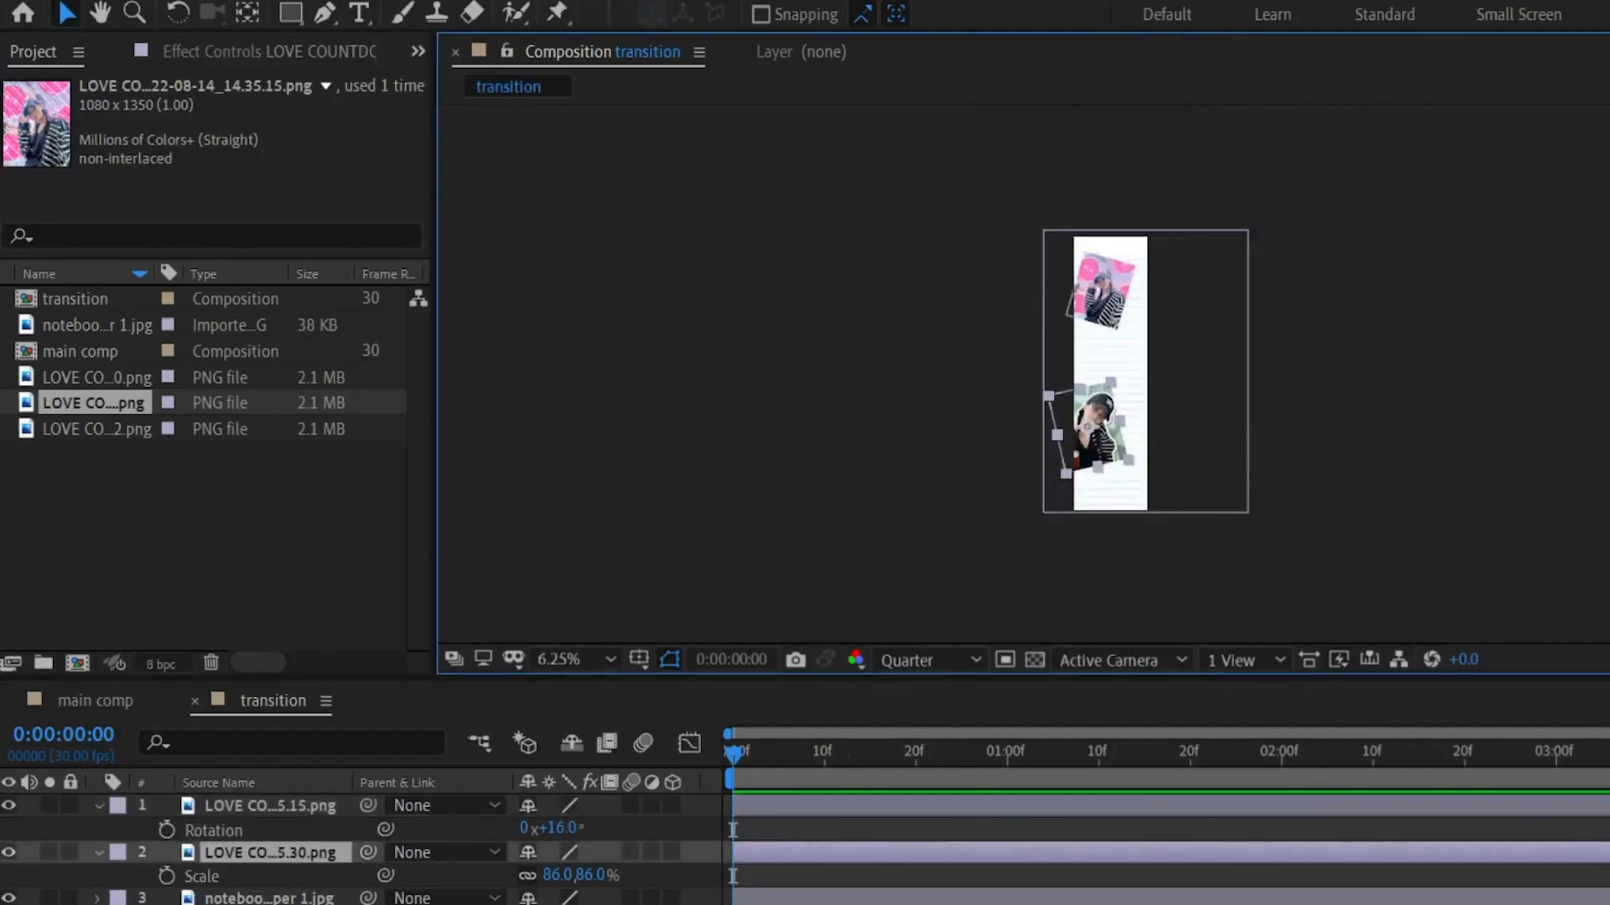
{"action": "left_click_drag", "start_coordinate": [1093, 433], "coordinate": [1097, 452]}
{"action": "left_click", "coordinate": [888, 470]}
{"action": "left_click", "coordinate": [201, 520]}
- Add the LOVE photo ending in 14.35.22, scale it down, rotate it 7°, and place it between the other photos at the right edge
{"action": "left_click", "coordinate": [97, 429]}
{"action": "left_click_drag", "start_coordinate": [96, 430], "coordinate": [243, 801]}
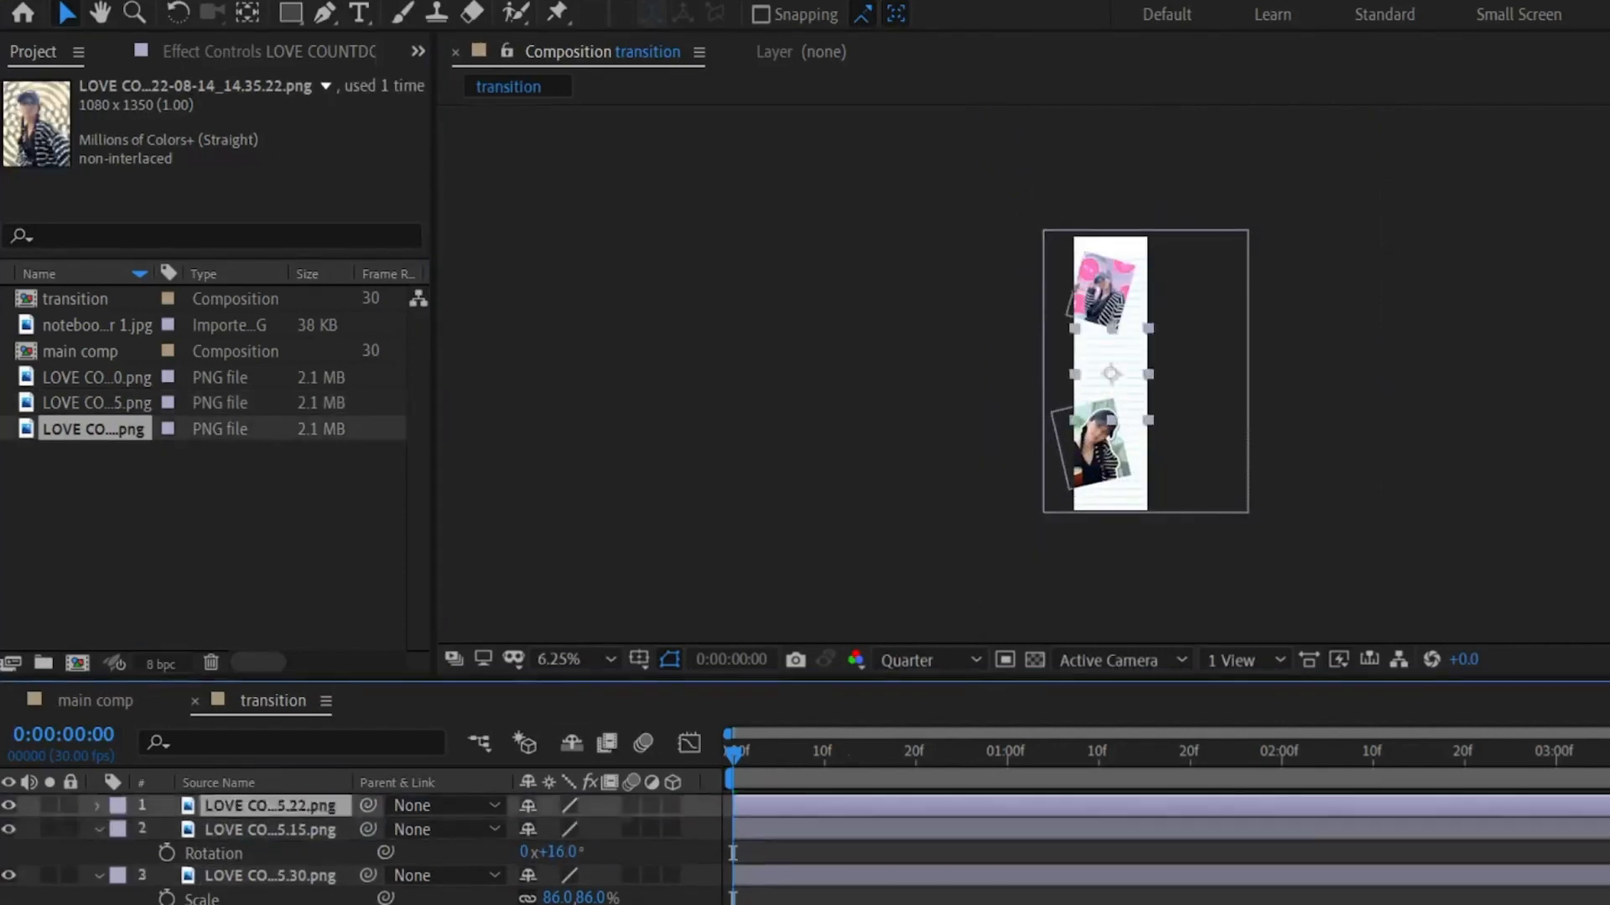
{"action": "scroll", "coordinate": [1098, 403], "scroll_direction": "up", "scroll_amount": 1}
{"action": "key", "text": "s"}
{"action": "mouse_move", "coordinate": [562, 828]}
{"action": "left_mouse_down"}
{"action": "mouse_move", "coordinate": [533, 828]}
{"action": "mouse_move", "coordinate": [561, 829]}
{"action": "left_mouse_up"}
{"action": "key", "text": "r"}
{"action": "left_click_drag", "start_coordinate": [1104, 379], "coordinate": [1143, 363]}
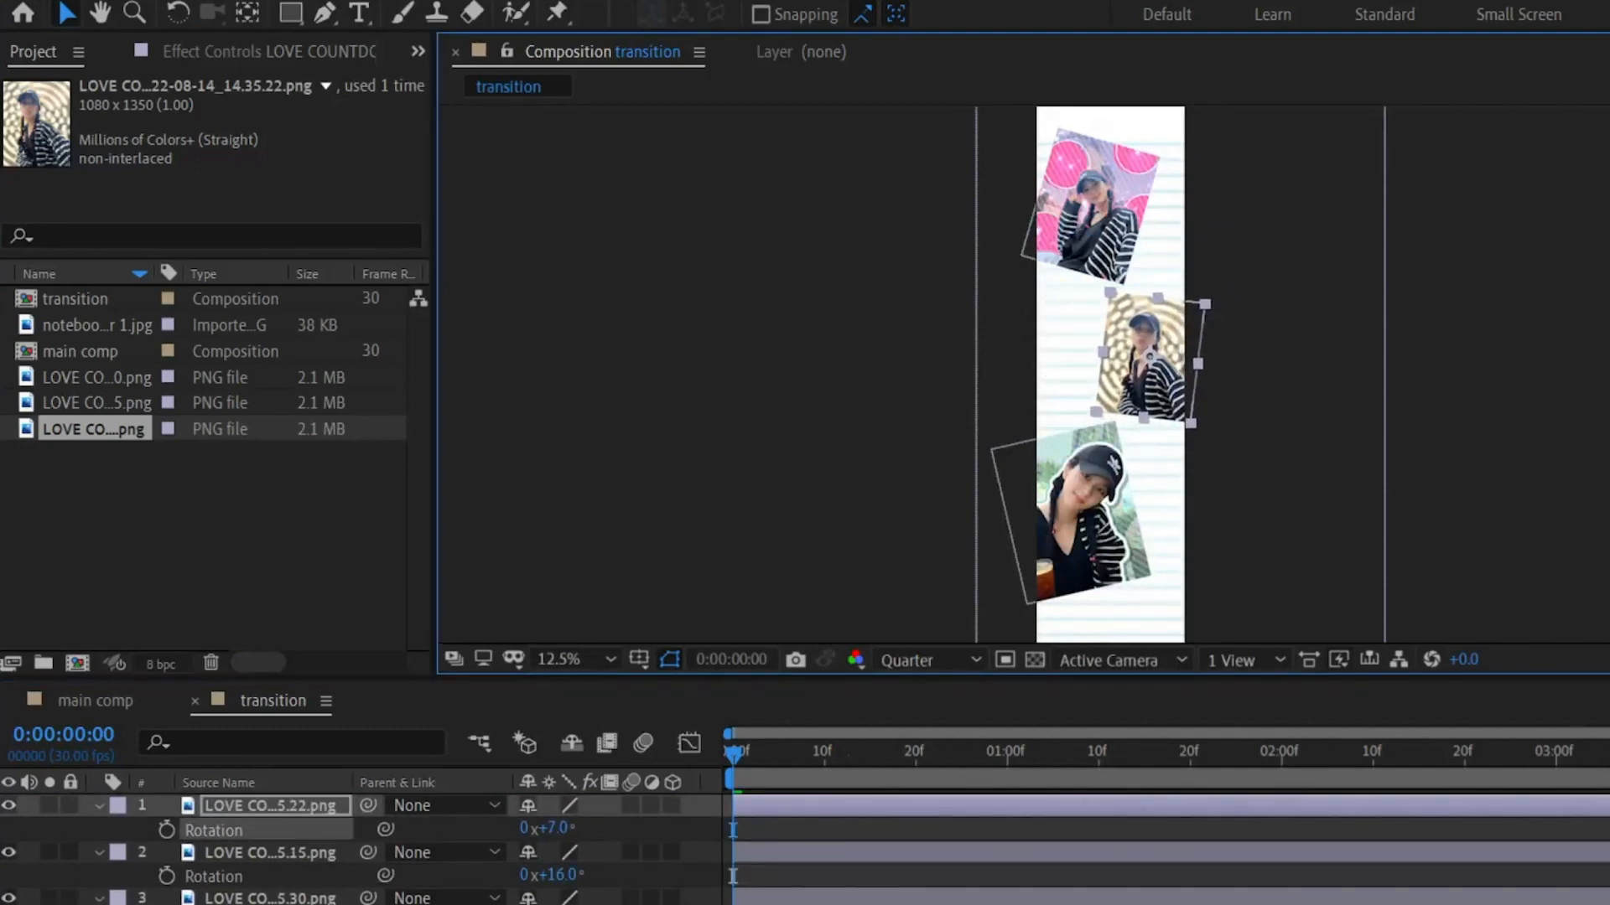
{"action": "left_click", "coordinate": [1266, 394]}
{"action": "key", "text": "u"}
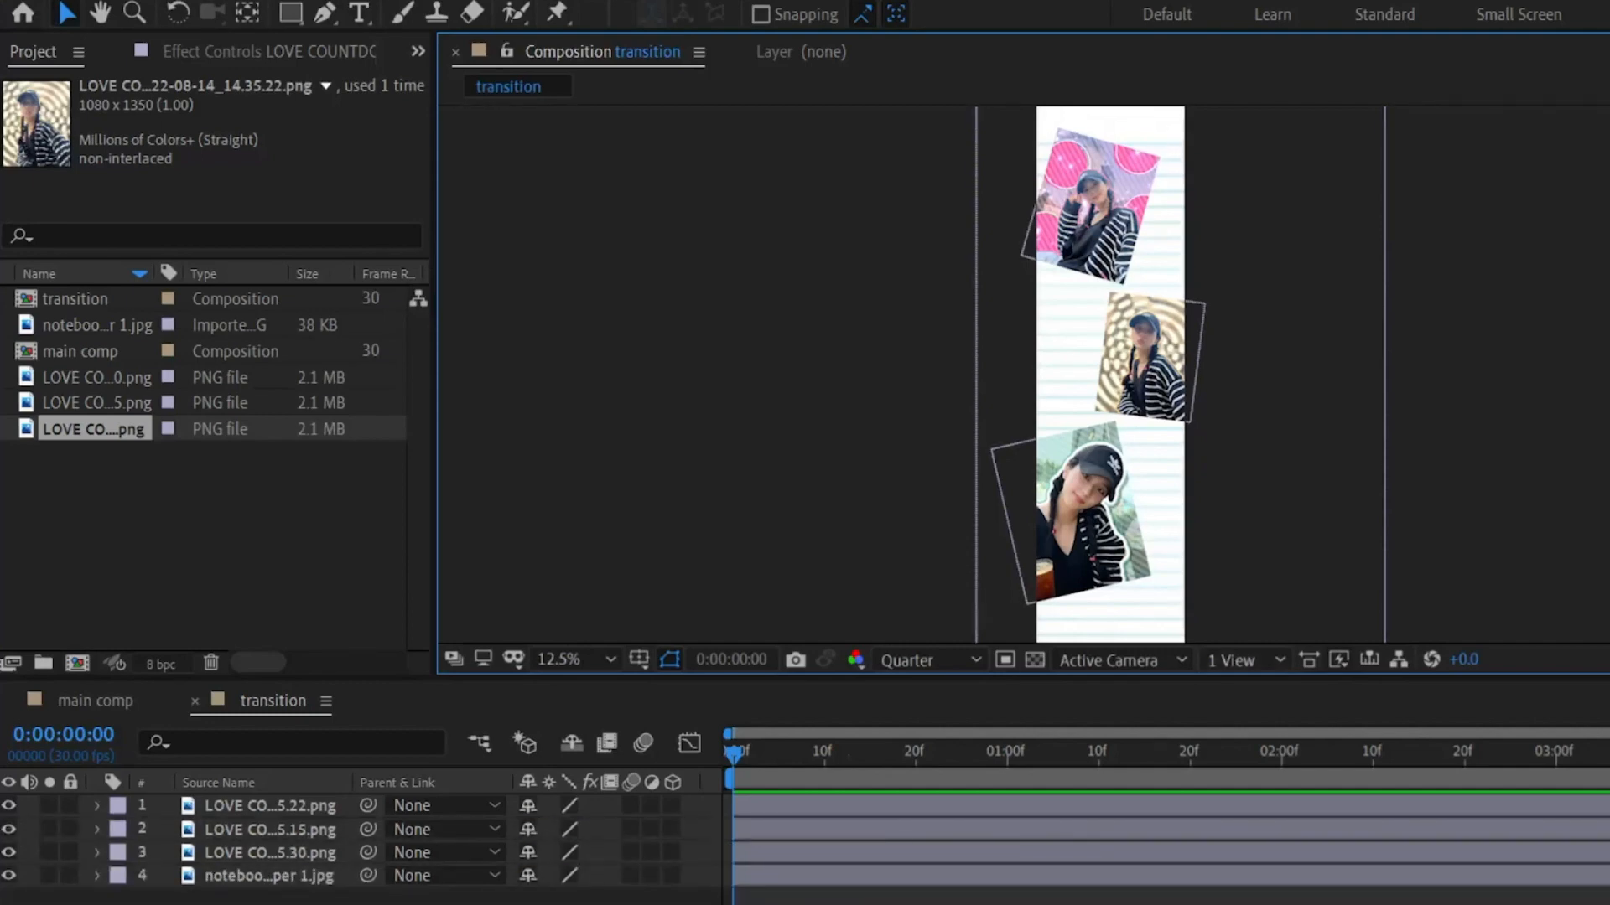
- Add a text layer reading "candy aep" in the gap beside the middle photo
{"action": "key", "text": "space"}
{"action": "left_click_drag", "start_coordinate": [1123, 494], "coordinate": [1037, 511]}
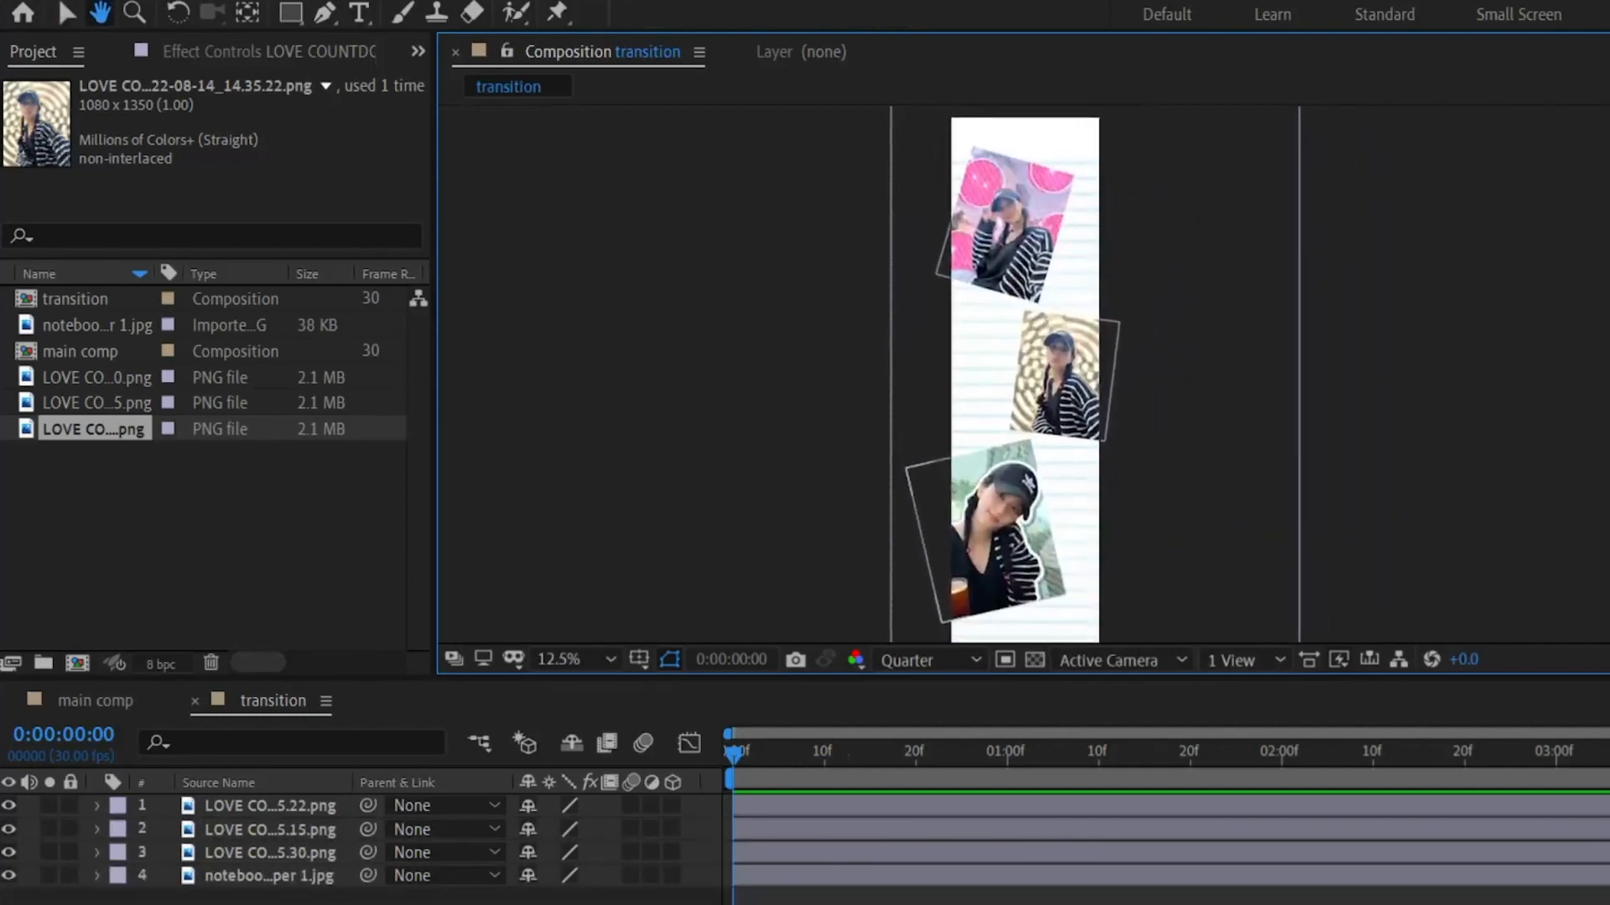
{"action": "key", "text": "ctrl+t"}
{"action": "left_click", "coordinate": [981, 309]}
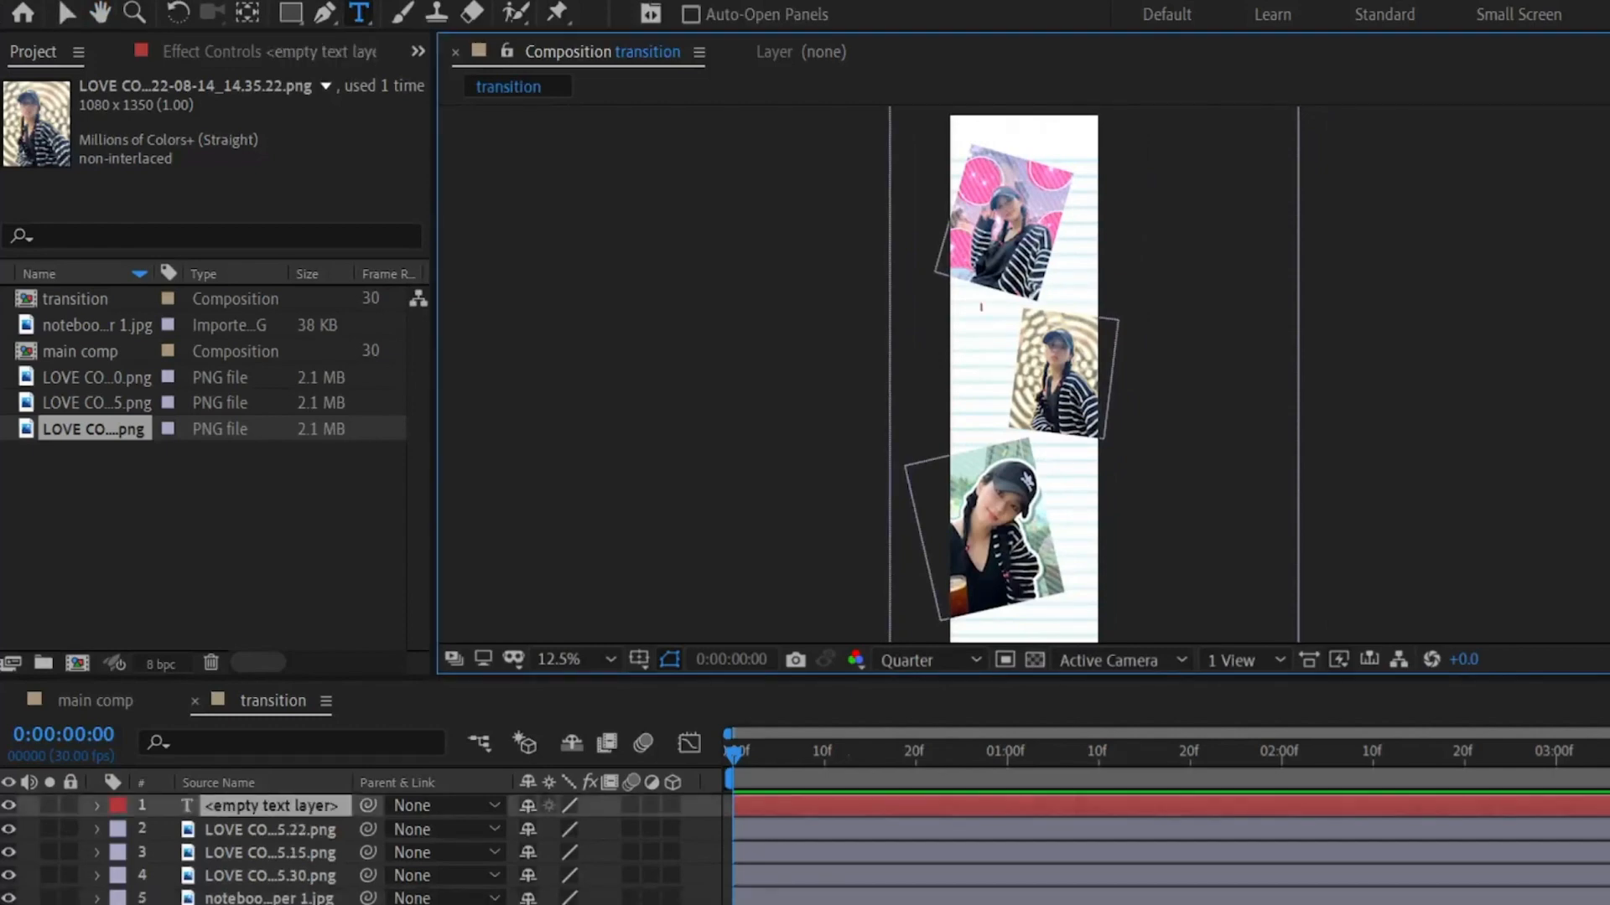
{"action": "type", "text": "cand"}
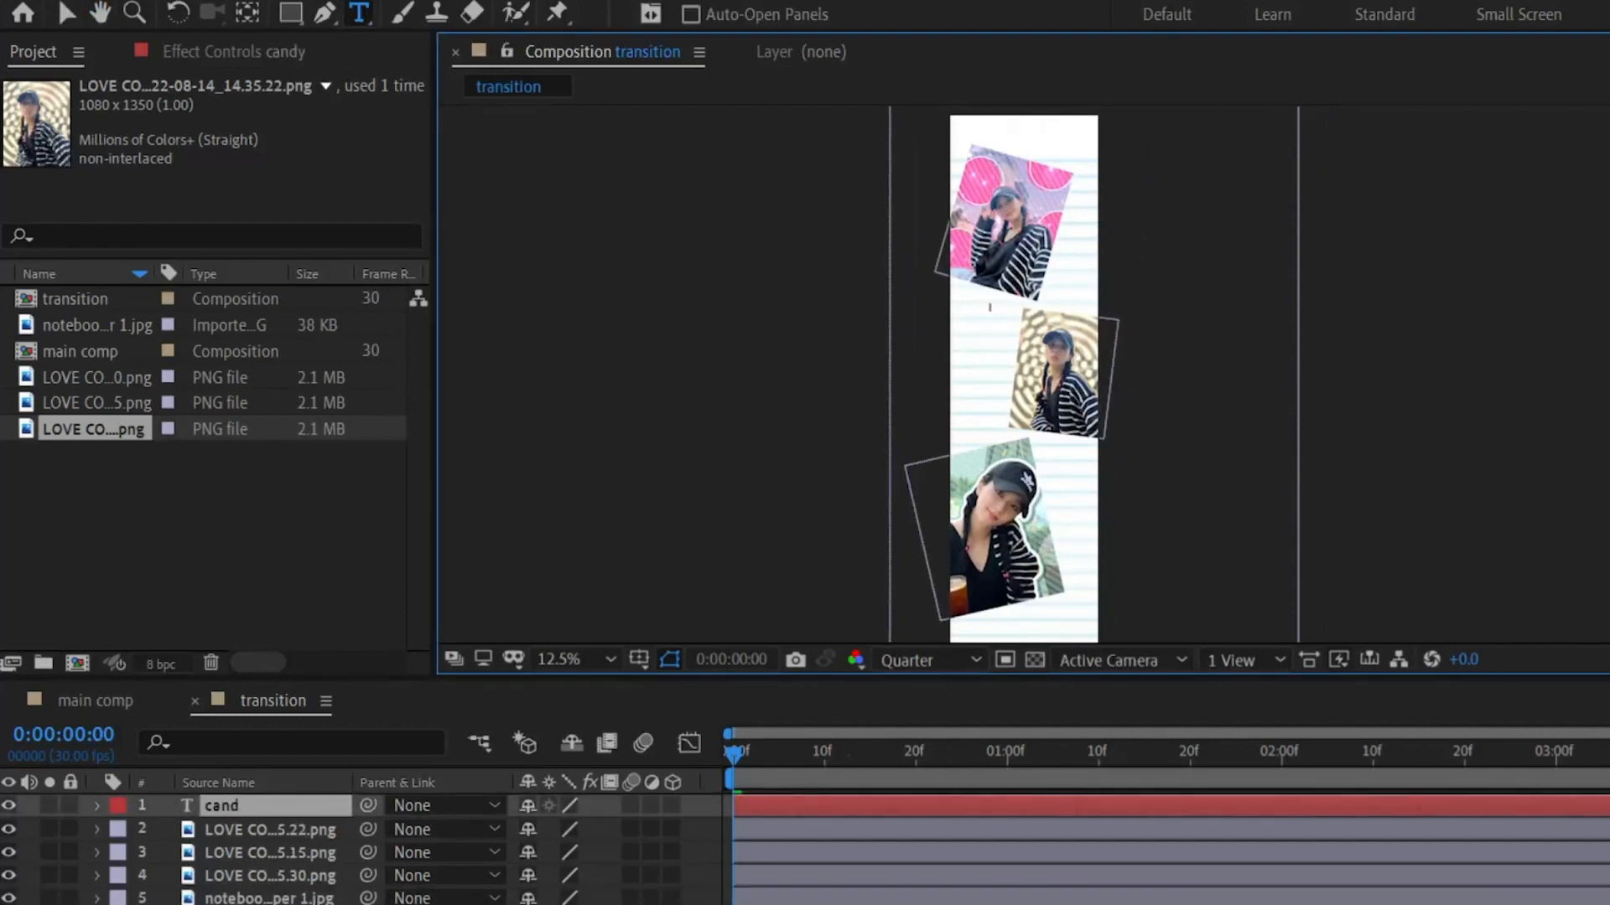
{"action": "type", "text": "y aep"}
- Change the text's fill color to pink
{"action": "left_click", "coordinate": [1605, 217]}
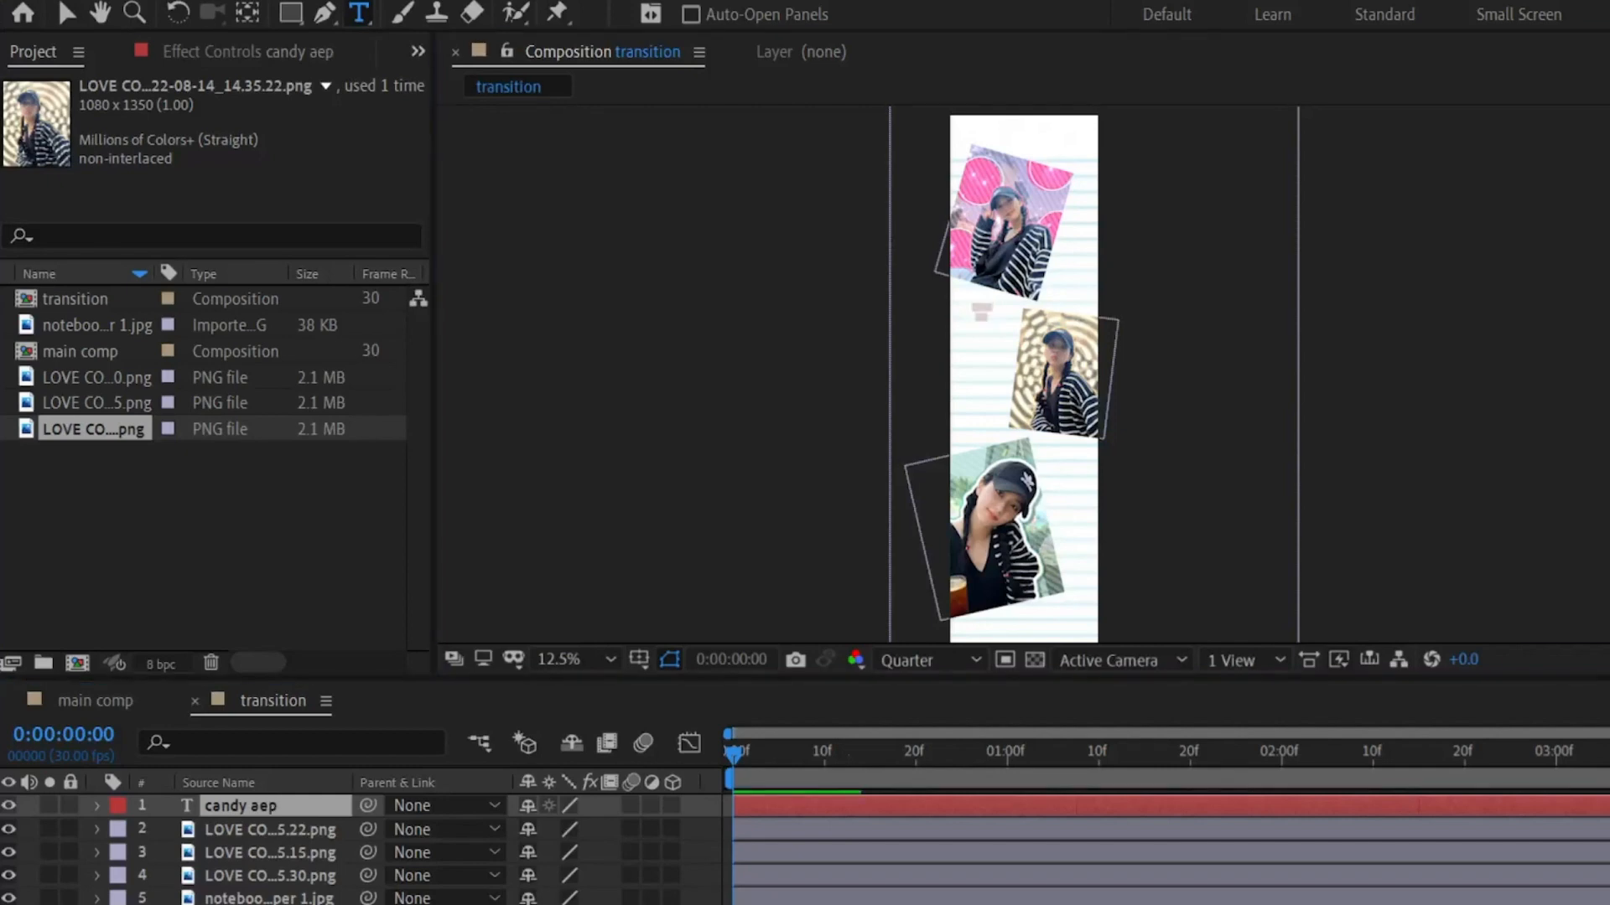
{"action": "left_click", "coordinate": [1593, 668]}
{"action": "left_click", "coordinate": [1606, 223]}
{"action": "left_click", "coordinate": [1271, 650]}
{"action": "left_click", "coordinate": [1461, 750]}
{"action": "left_click", "coordinate": [1143, 683]}
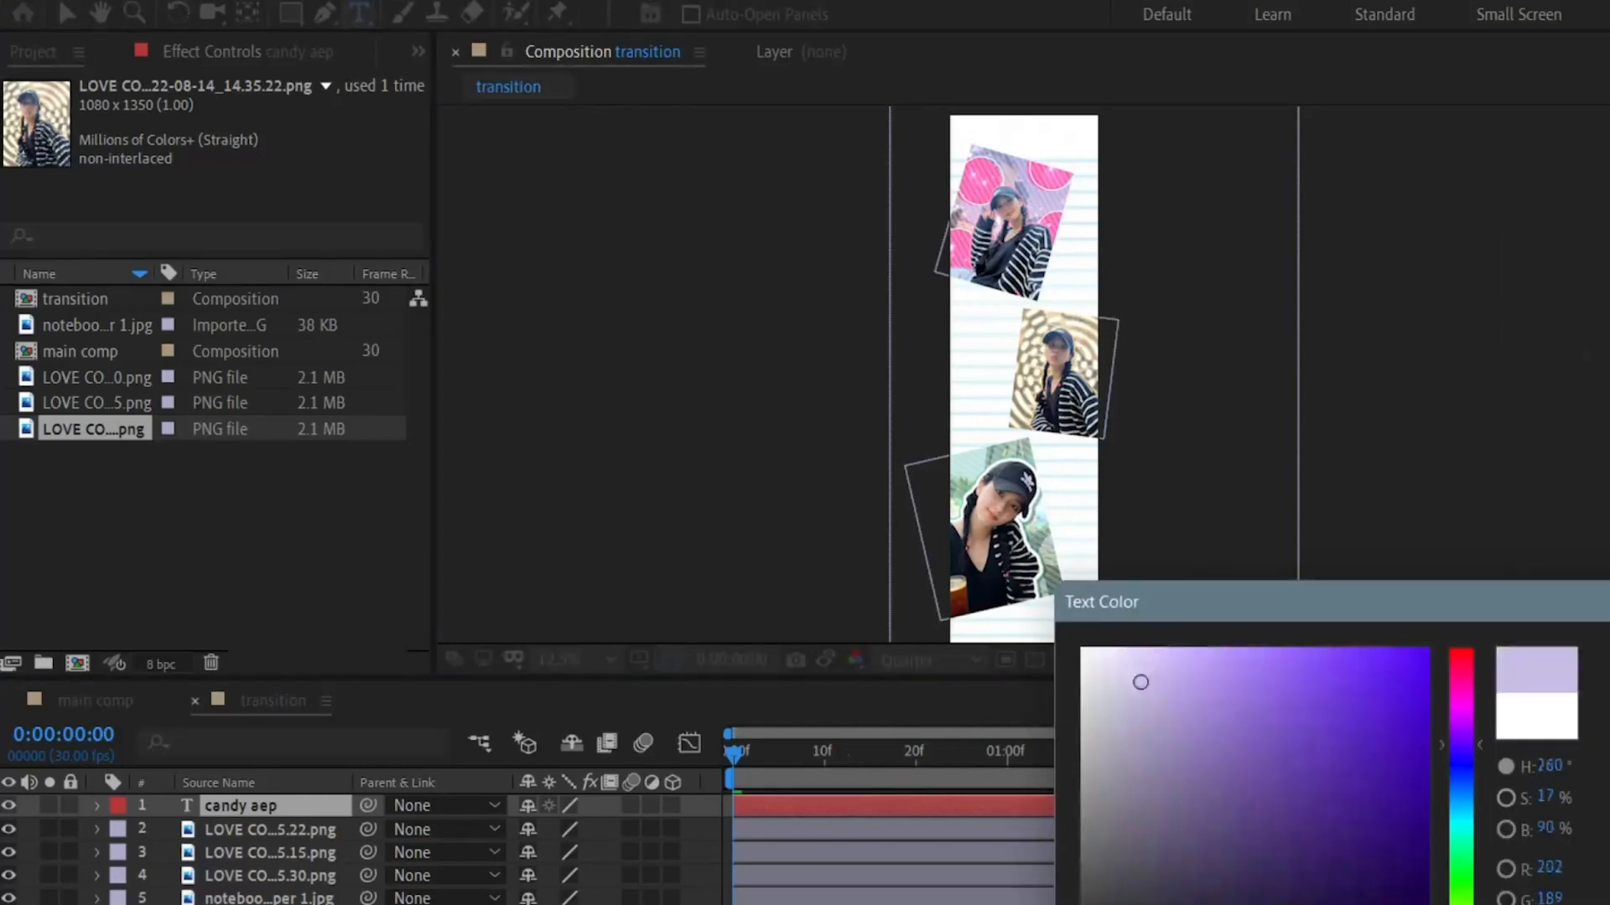
{"action": "left_click", "coordinate": [1462, 686]}
{"action": "left_click", "coordinate": [1243, 651]}
{"action": "key", "text": "Return"}
- Scale the text layer up to 504%
{"action": "left_click", "coordinate": [240, 806]}
{"action": "key", "text": "s"}
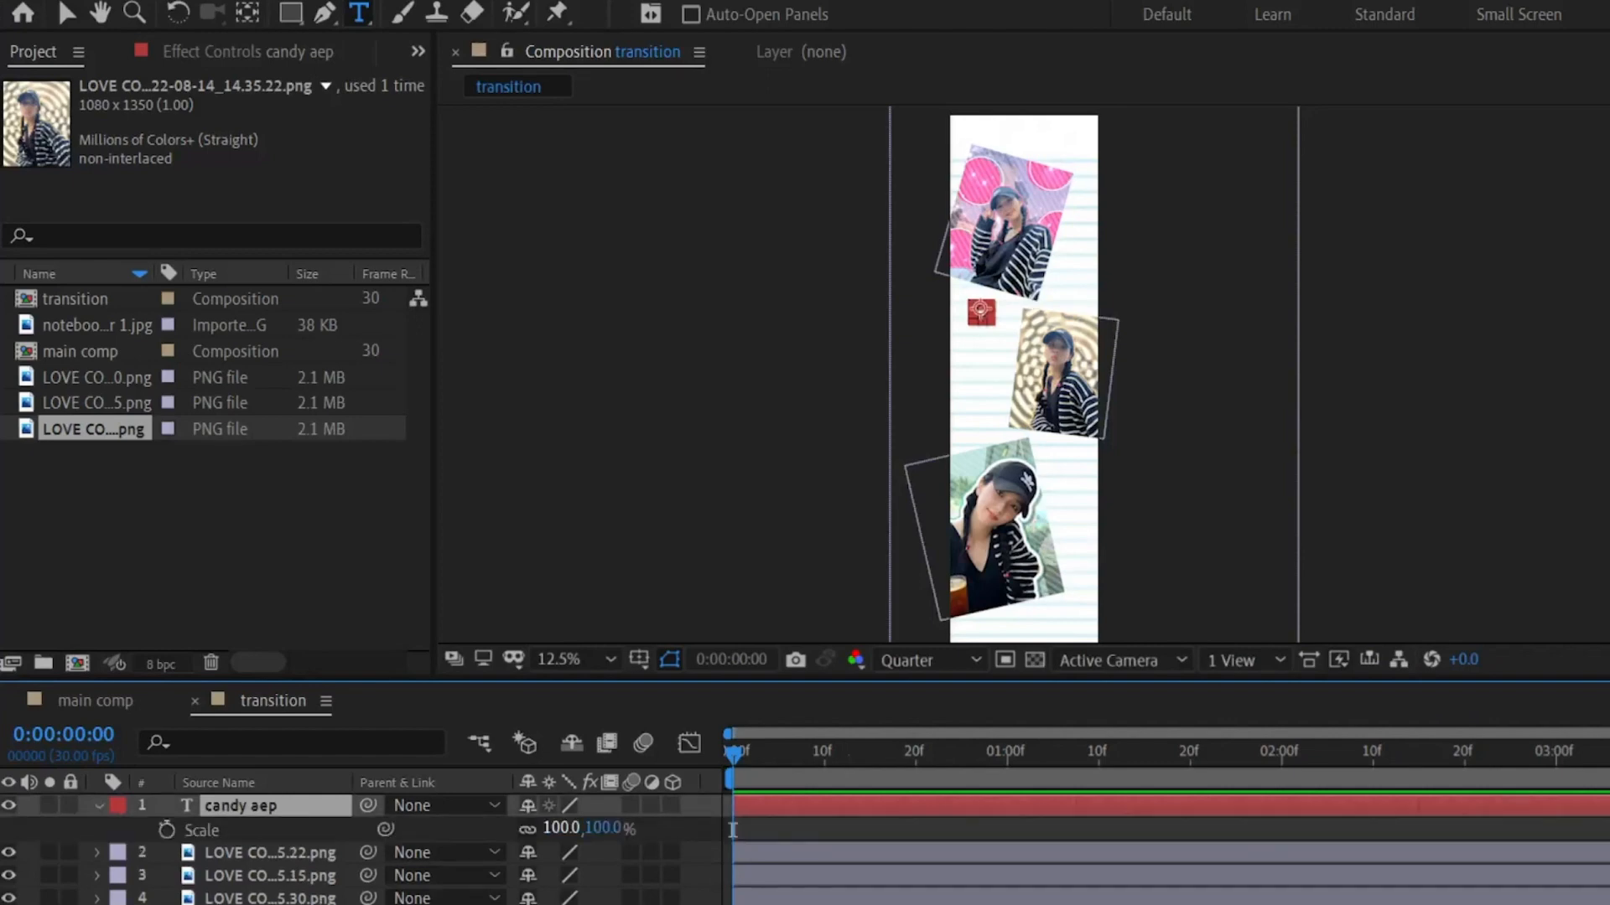
{"action": "left_click_drag", "start_coordinate": [560, 828], "coordinate": [1004, 829]}
- Replace the space in the text with a period so it reads "candy.aep"
{"action": "double_click", "coordinate": [240, 806]}
{"action": "left_click", "coordinate": [973, 348]}
{"action": "key", "text": "Left"}
{"action": "key", "text": "BackSpace"}
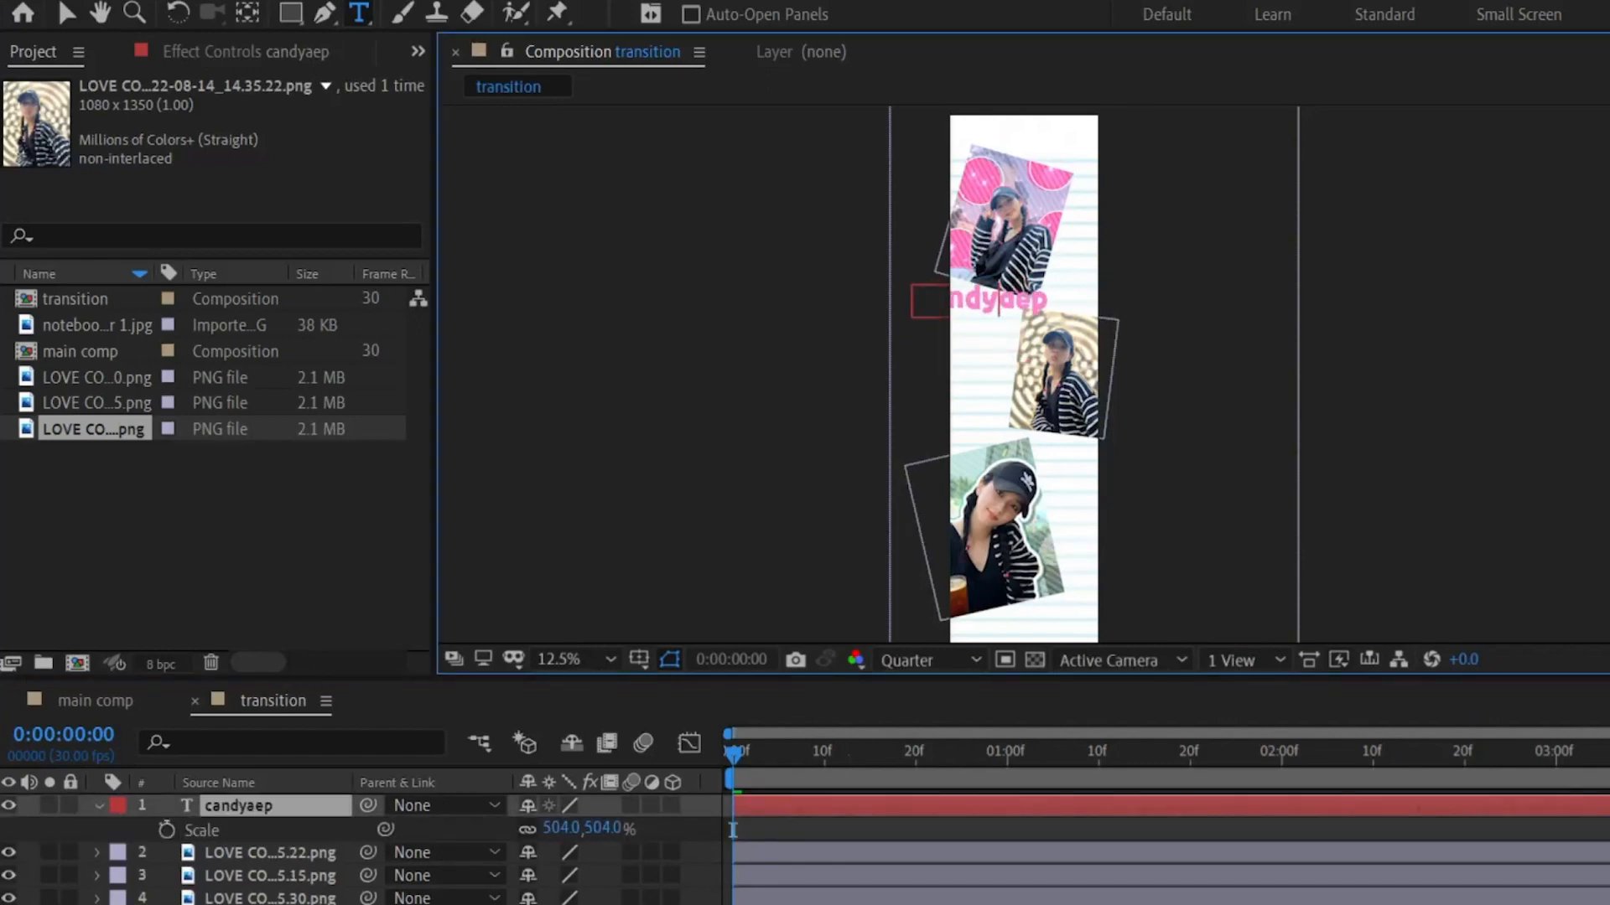
{"action": "type", "text": "."}
- Rotate the text counterclockwise to read vertically upward and place it to the left of the middle photo
{"action": "left_click", "coordinate": [241, 806]}
{"action": "key", "text": "r"}
{"action": "left_click_drag", "start_coordinate": [556, 829], "coordinate": [359, 828]}
{"action": "key", "text": "s"}
{"action": "key", "text": "v"}
{"action": "left_click_drag", "start_coordinate": [975, 322], "coordinate": [979, 364]}
{"action": "key", "text": "s"}
{"action": "key", "text": "ctrl+shift+a"}
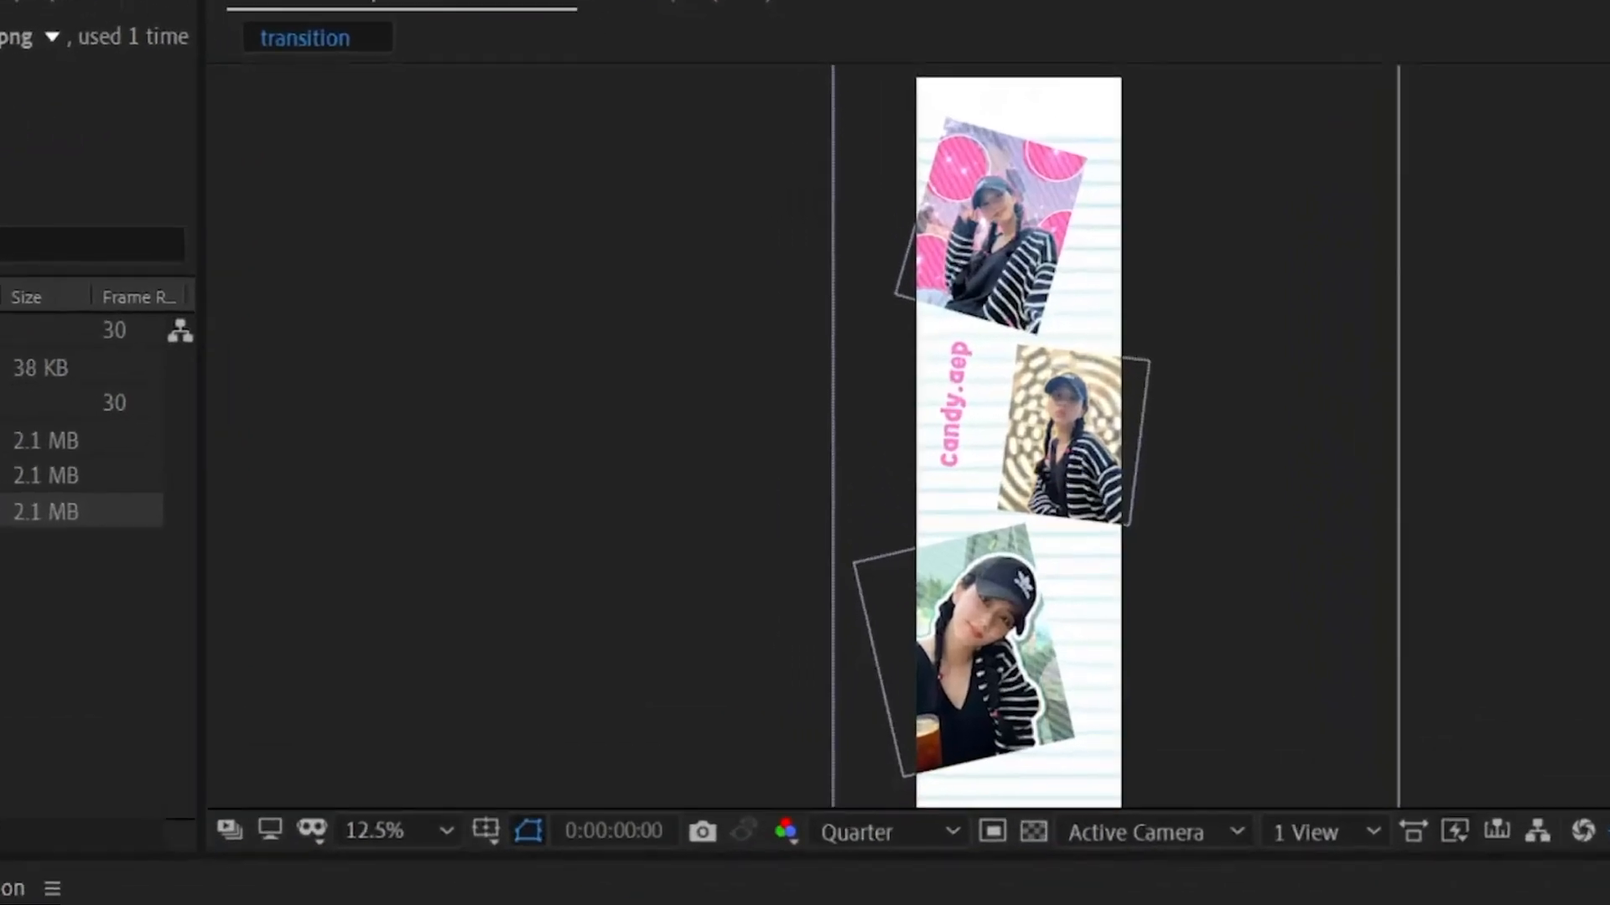
- Apply the S_DropShadow effect to the candy.aep text and the three photo layers, leaving out the notebook paper
{"action": "left_click", "coordinate": [1375, 154]}
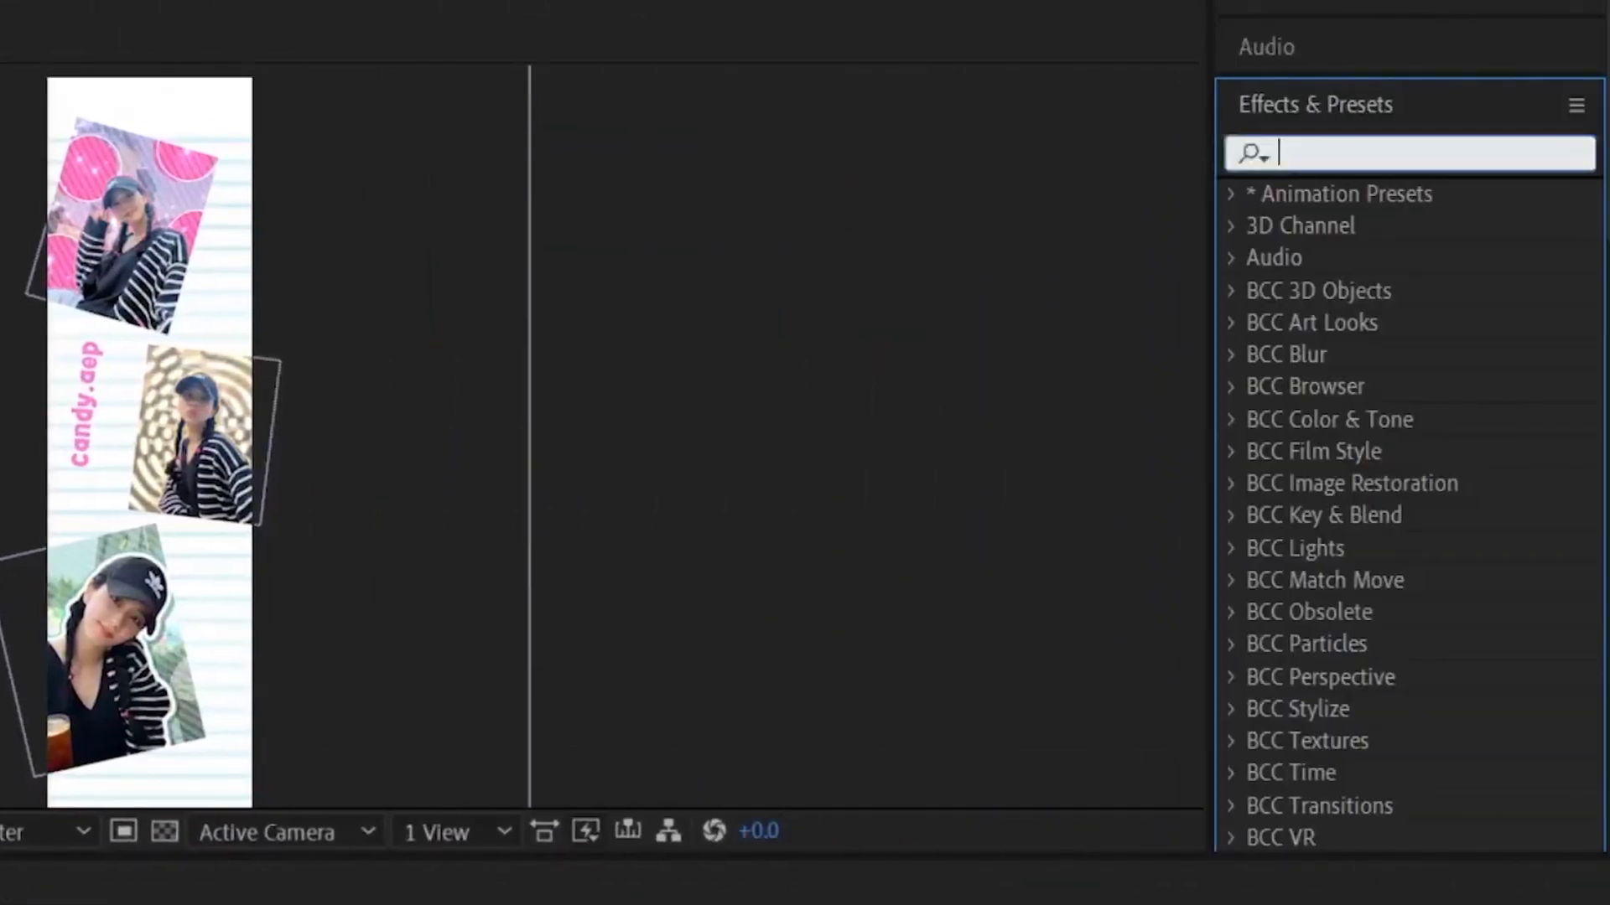
{"action": "type", "text": "s_"}
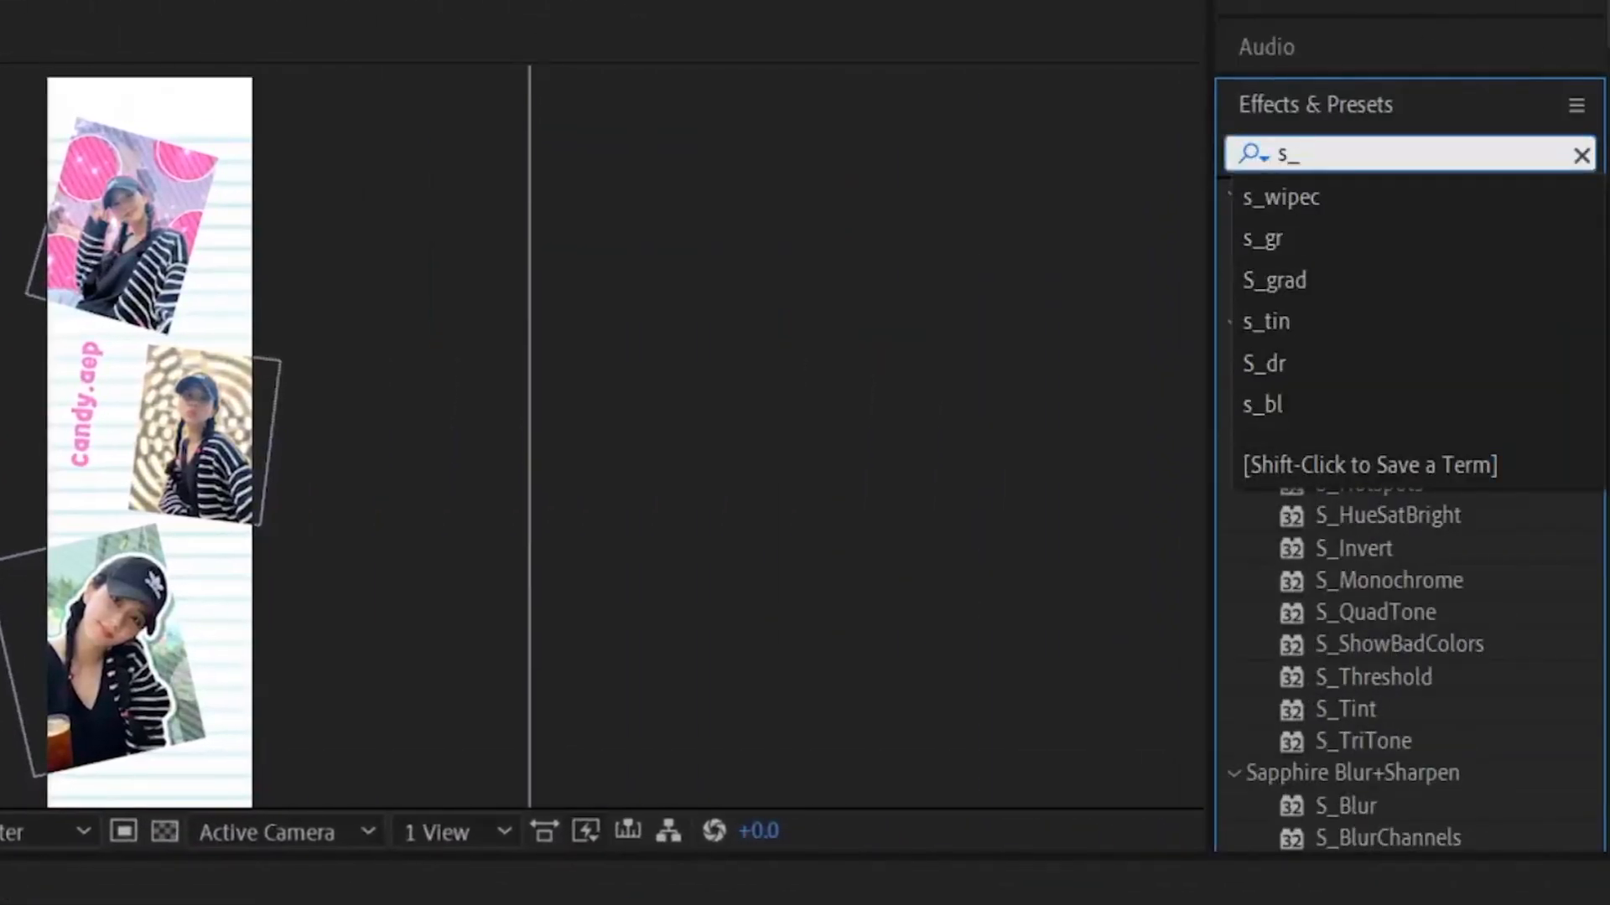
{"action": "type", "text": "drops"}
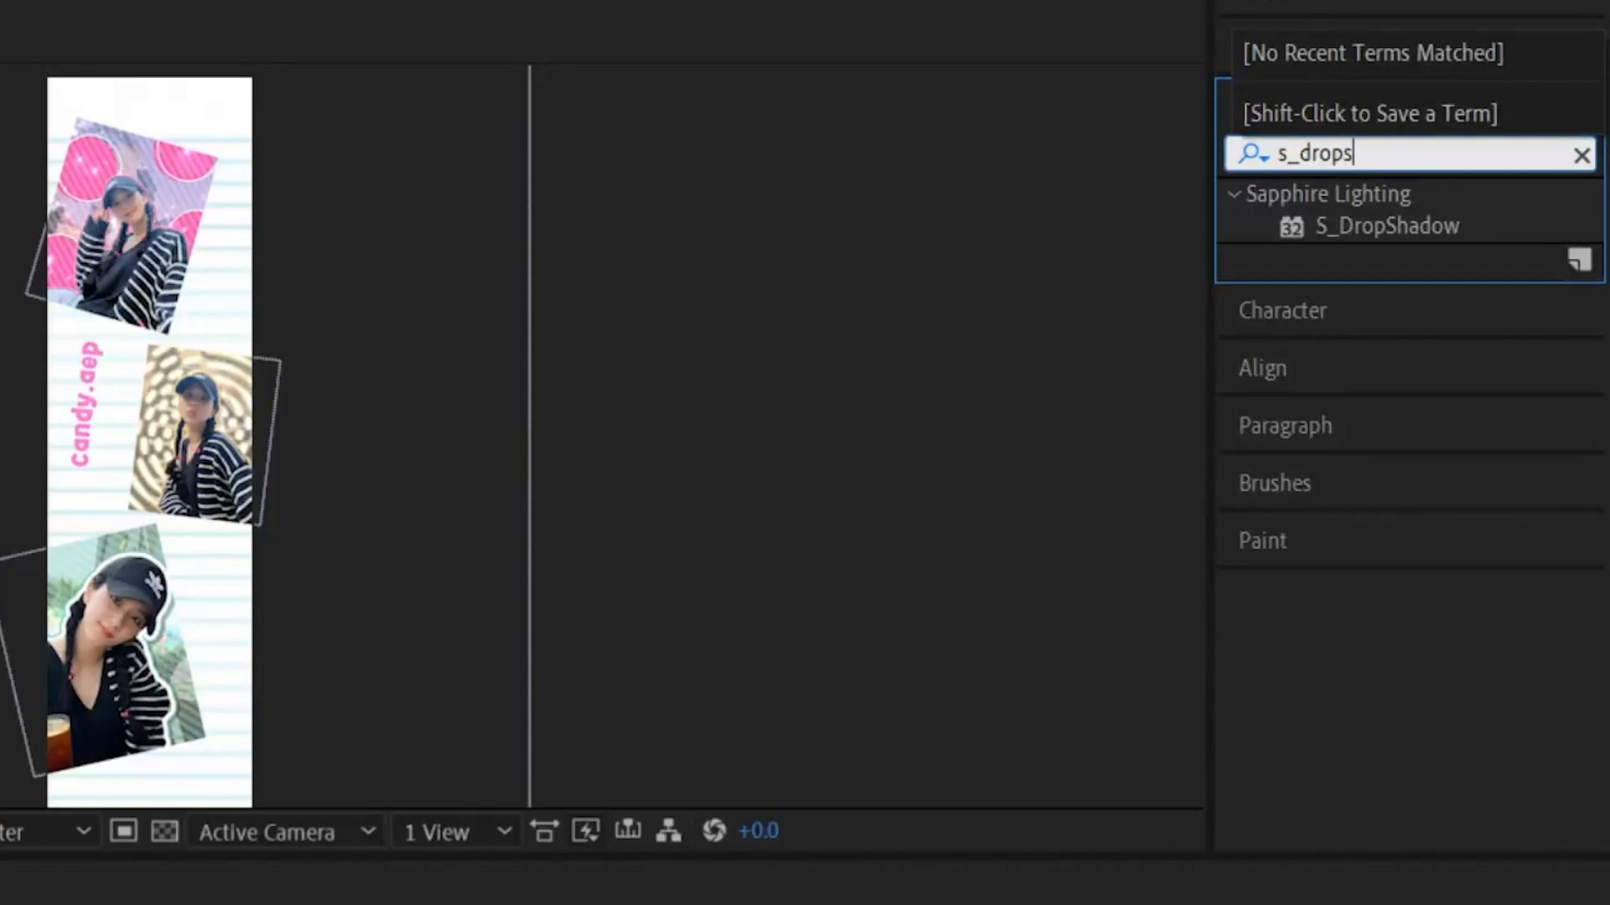
{"action": "left_click", "coordinate": [604, 885]}
{"action": "key", "text": "ctrl+a"}
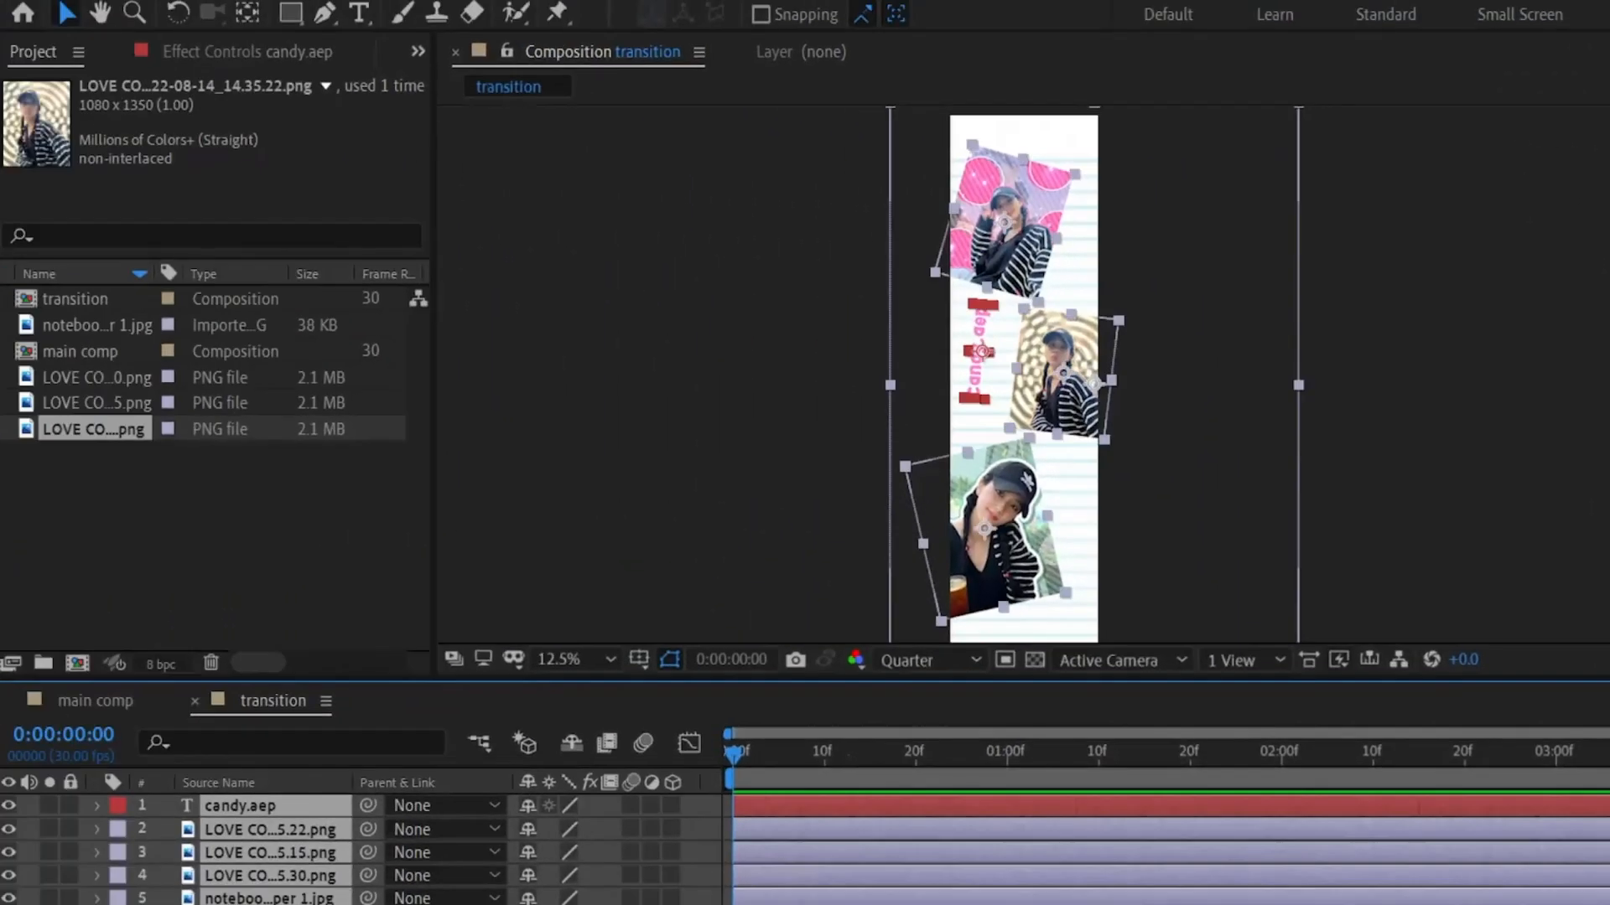
{"action": "left_click", "coordinate": [270, 876], "text": "ctrl"}
{"action": "left_click", "coordinate": [270, 898], "text": "ctrl"}
{"action": "left_click", "coordinate": [270, 877], "text": "ctrl"}
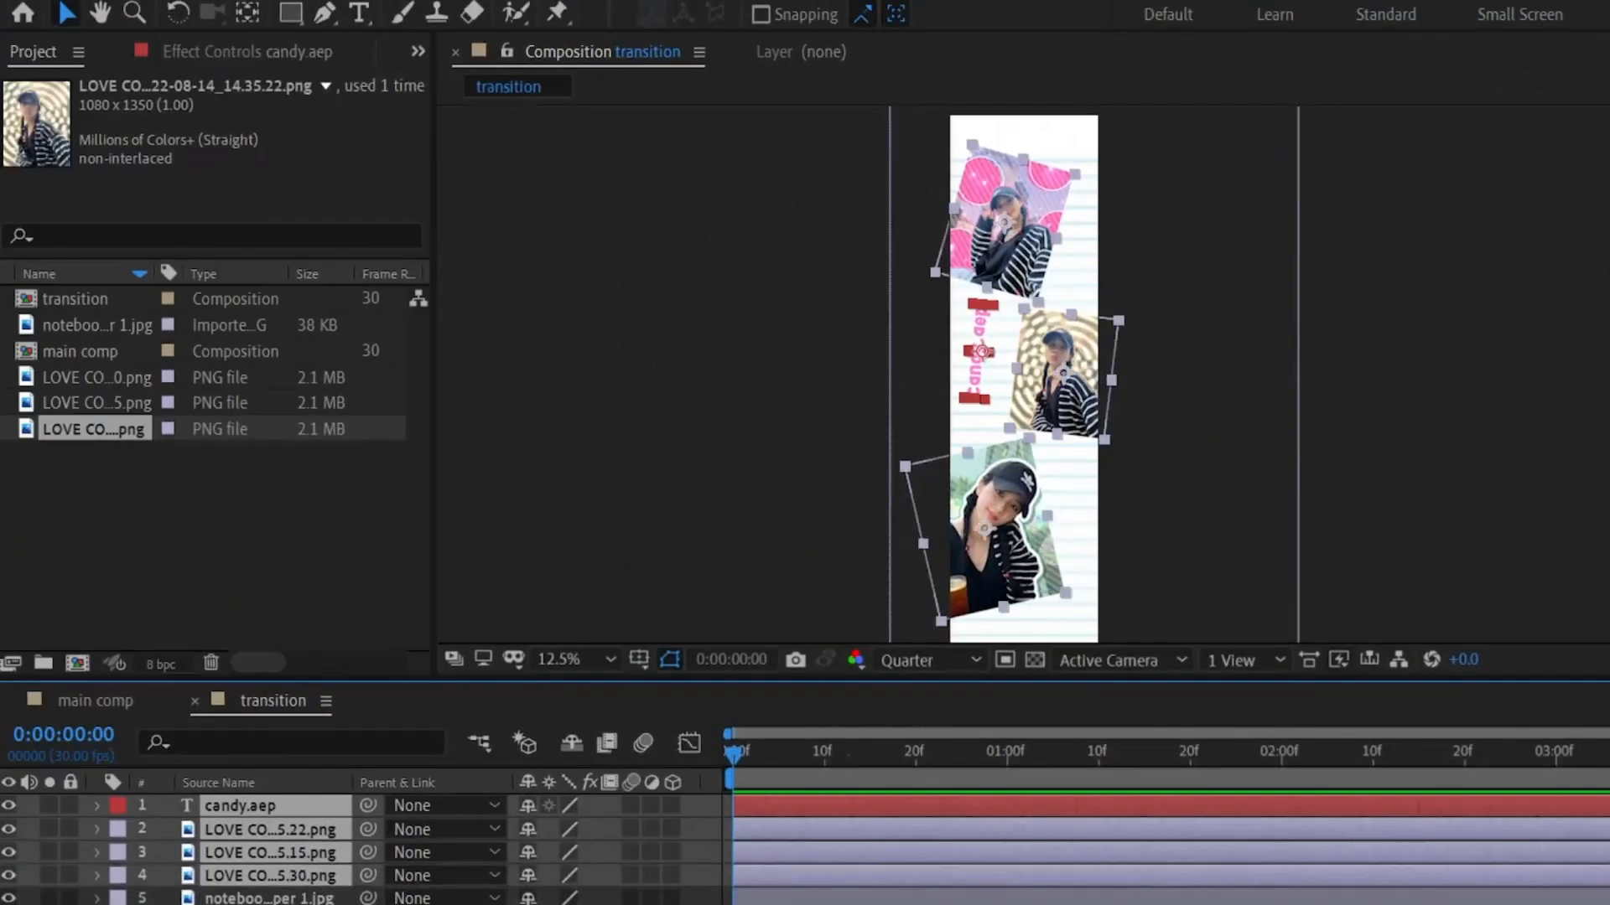
{"action": "double_click", "coordinate": [1601, 336]}
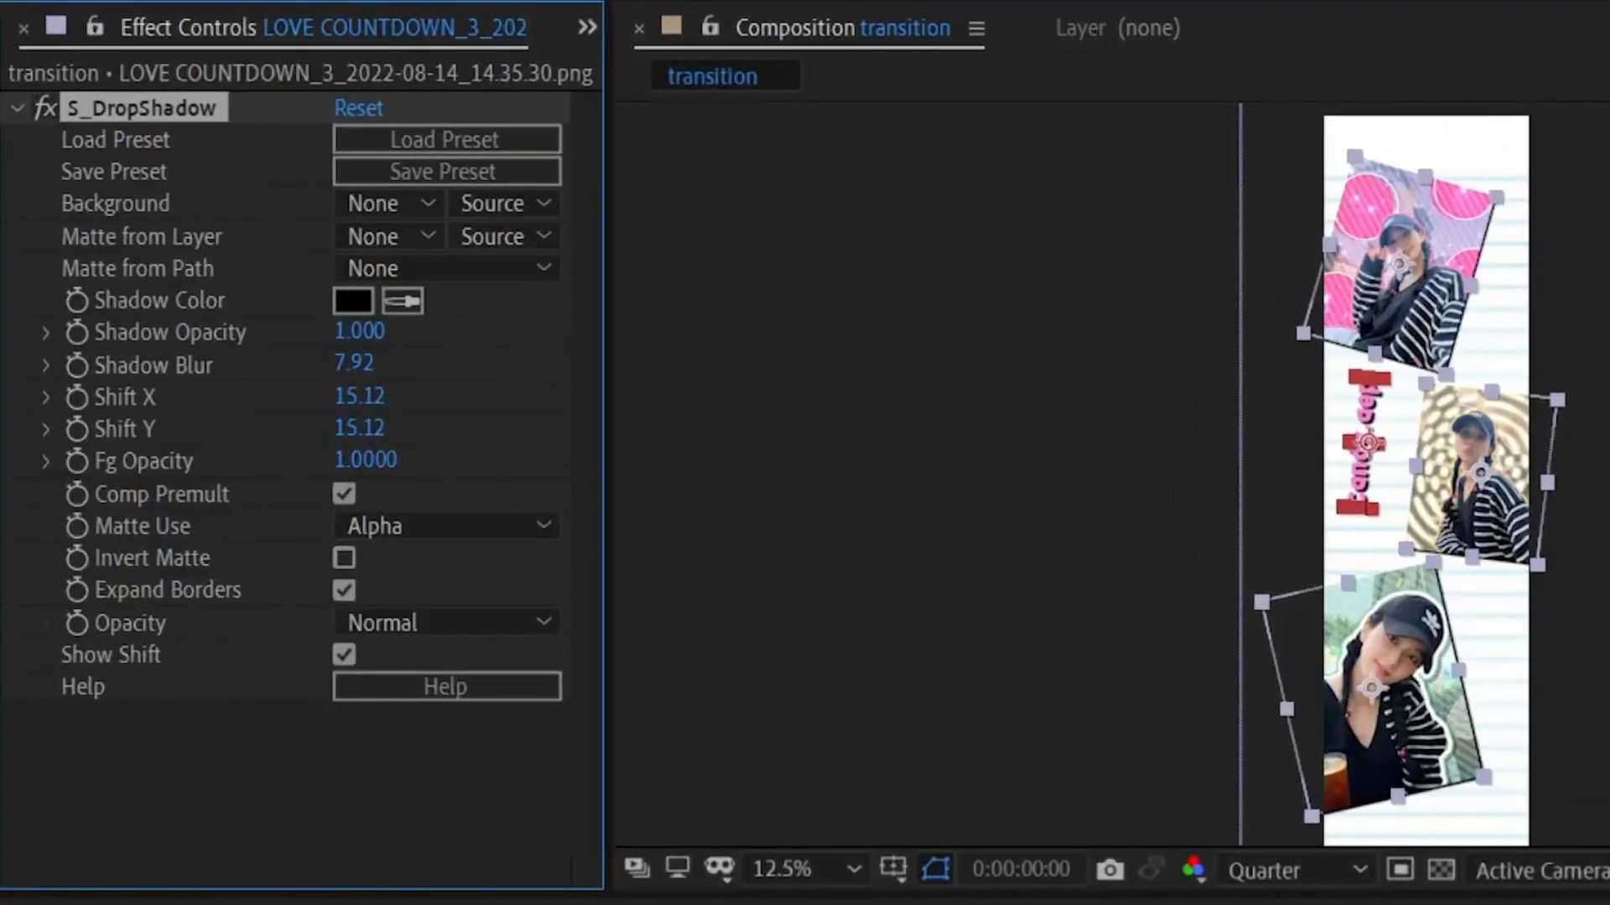
- Set the drop shadows' opacity to 0.430, blur to 38.92 and Shift X to 35.12
{"action": "left_click_drag", "start_coordinate": [359, 332], "coordinate": [268, 332]}
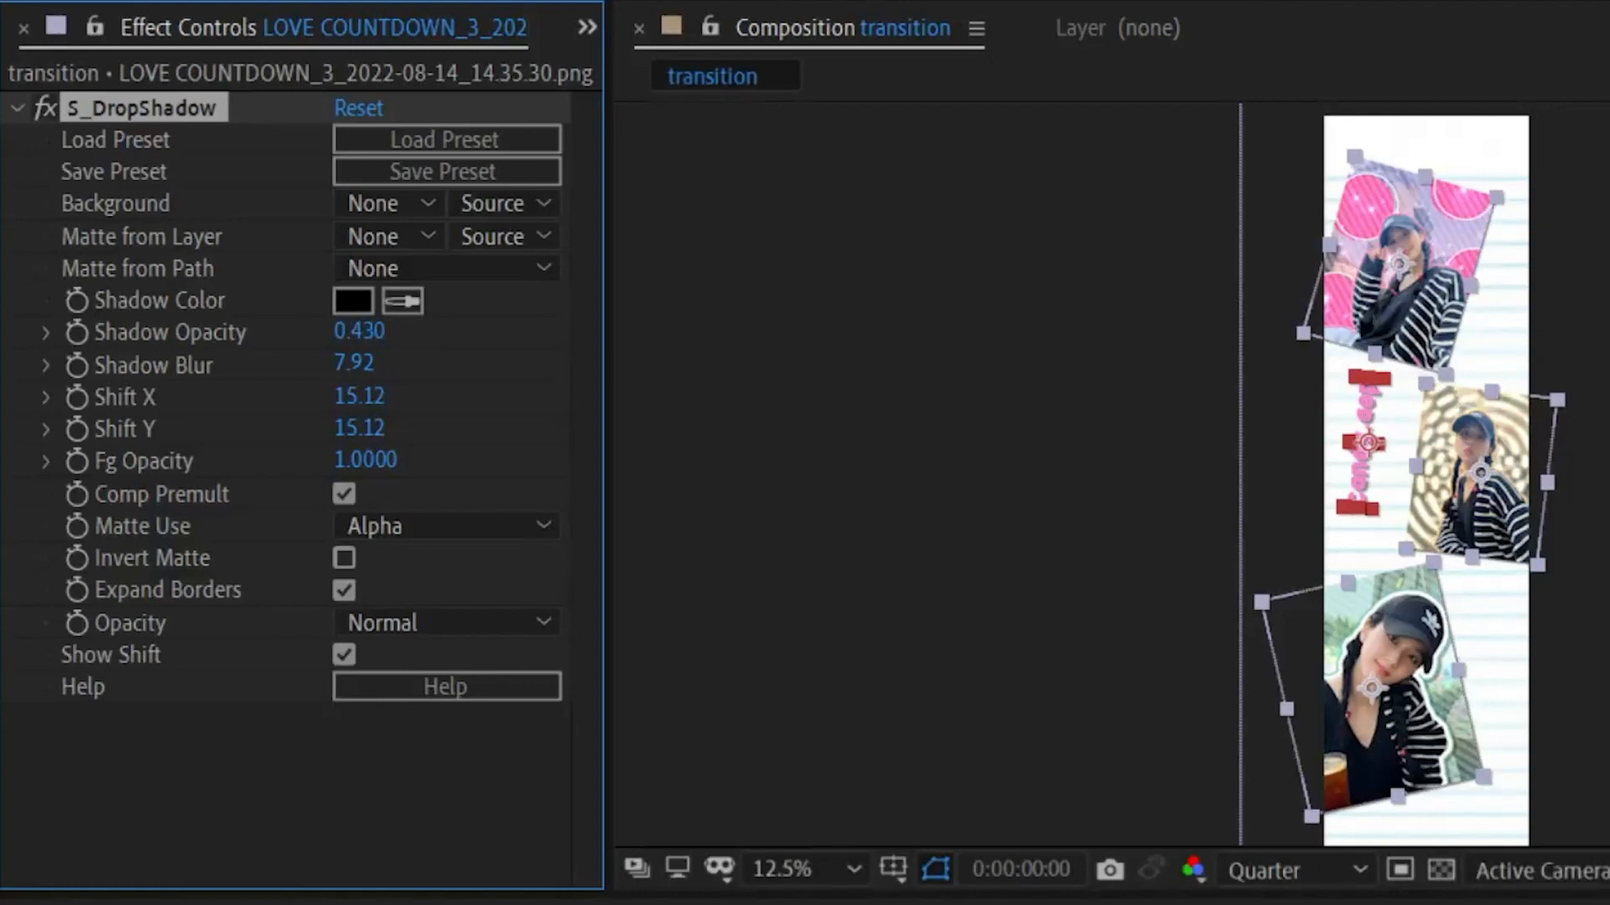
{"action": "left_click_drag", "start_coordinate": [360, 396], "coordinate": [380, 362]}
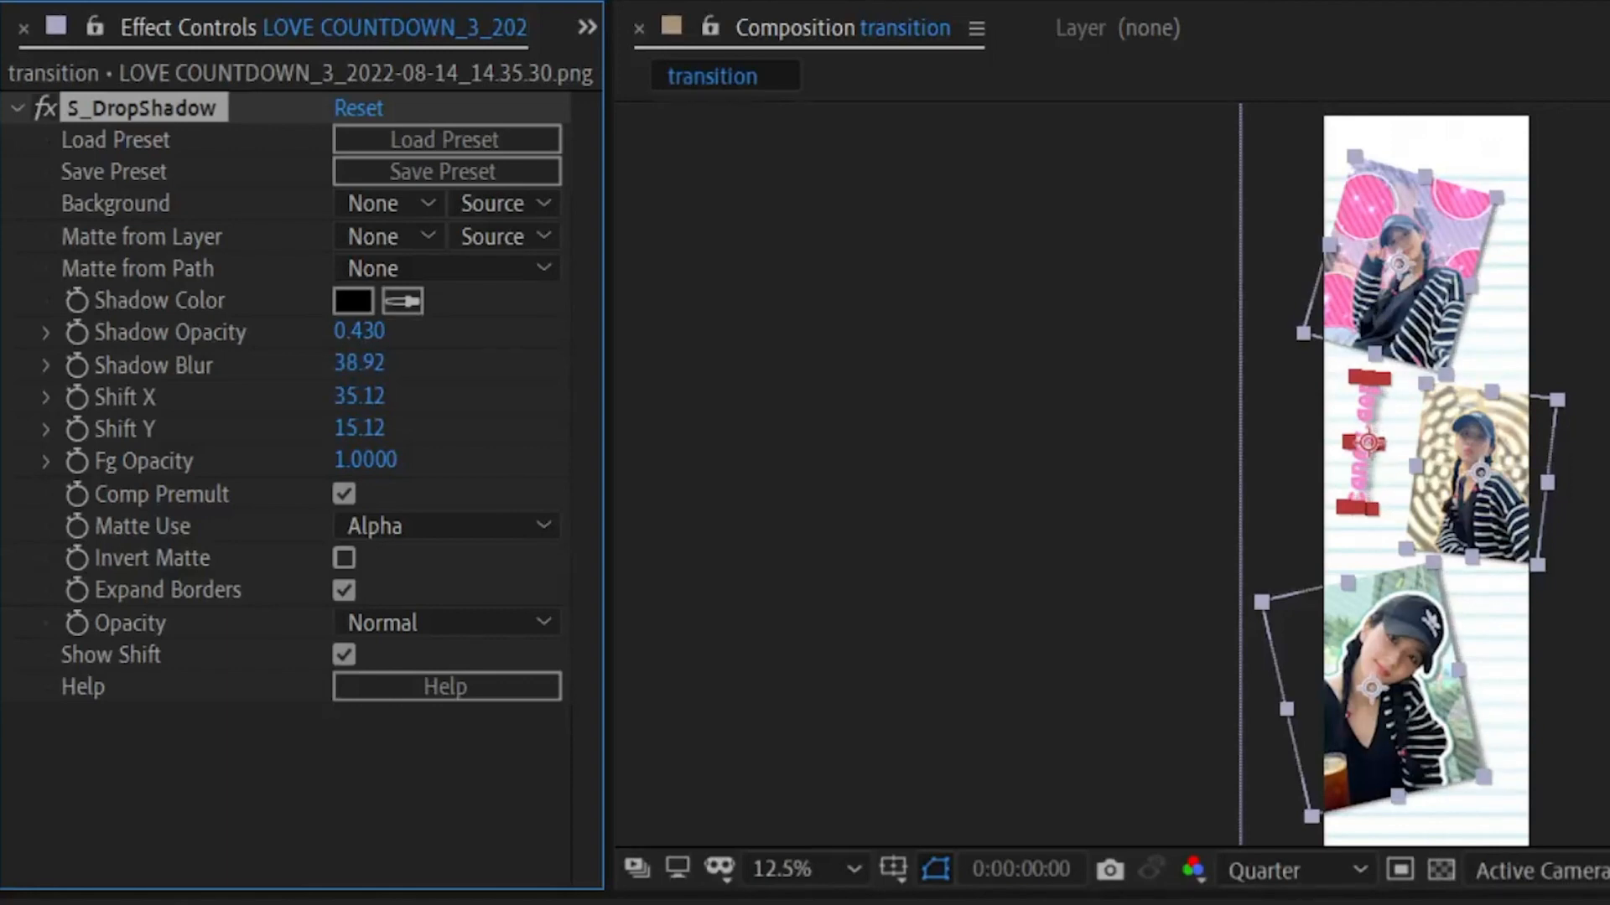
- Lower the shadow opacity on the candy.aep text layer slightly
{"action": "scroll", "coordinate": [1551, 478], "scroll_direction": "up", "scroll_amount": 2}
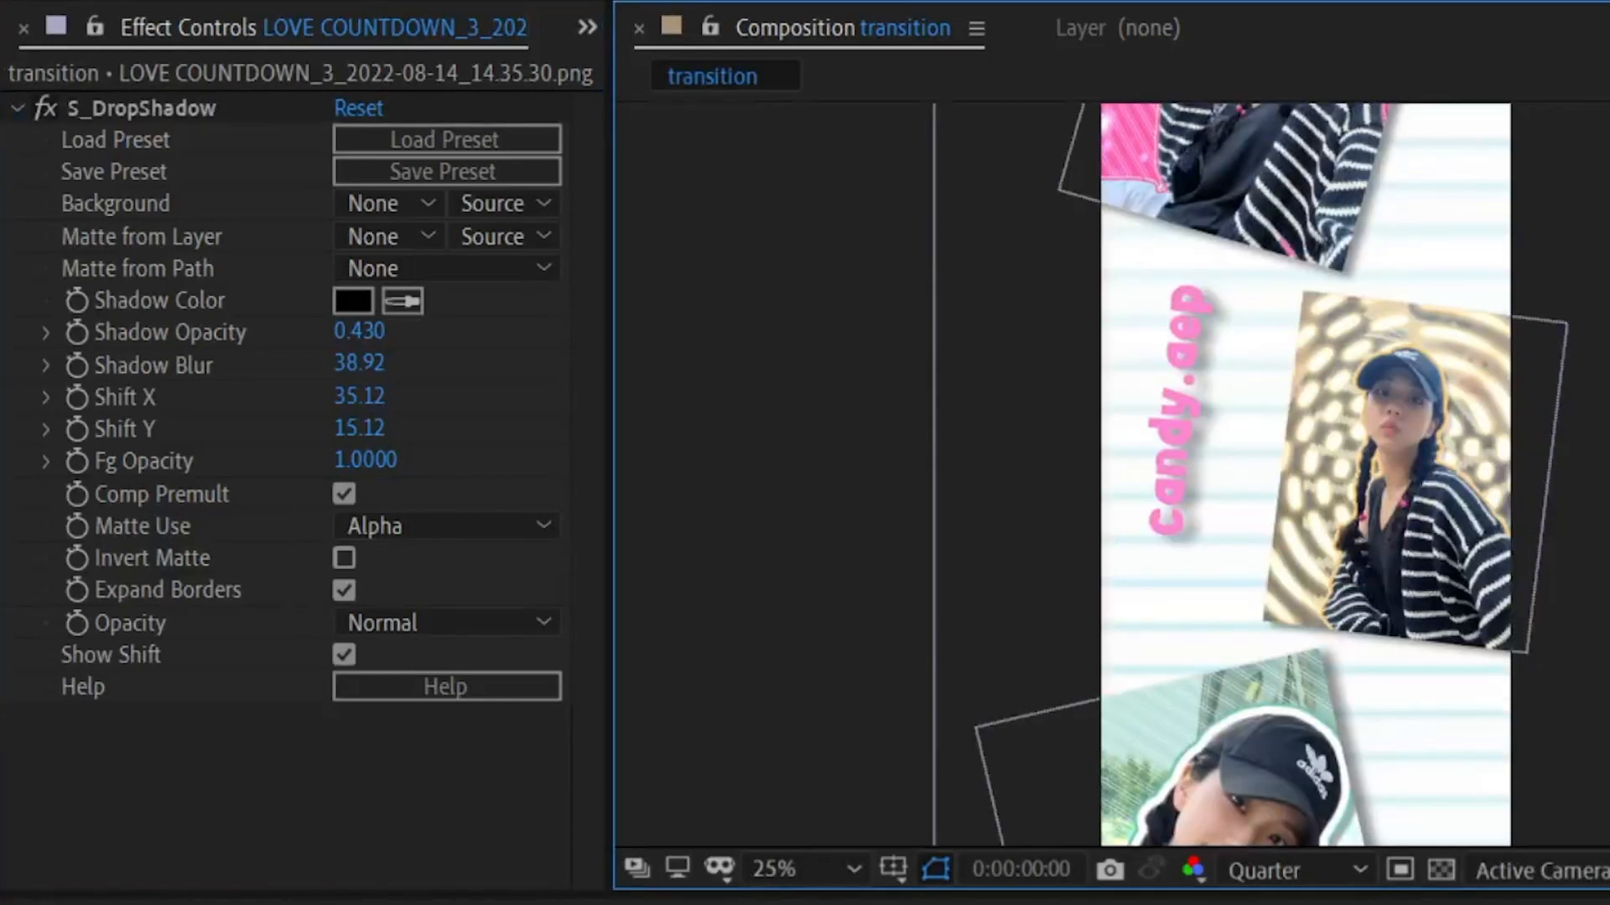
{"action": "left_click", "coordinate": [1181, 411]}
{"action": "left_click_drag", "start_coordinate": [359, 331], "coordinate": [338, 332]}
{"action": "scroll", "coordinate": [1551, 477], "scroll_direction": "down", "scroll_amount": 2}
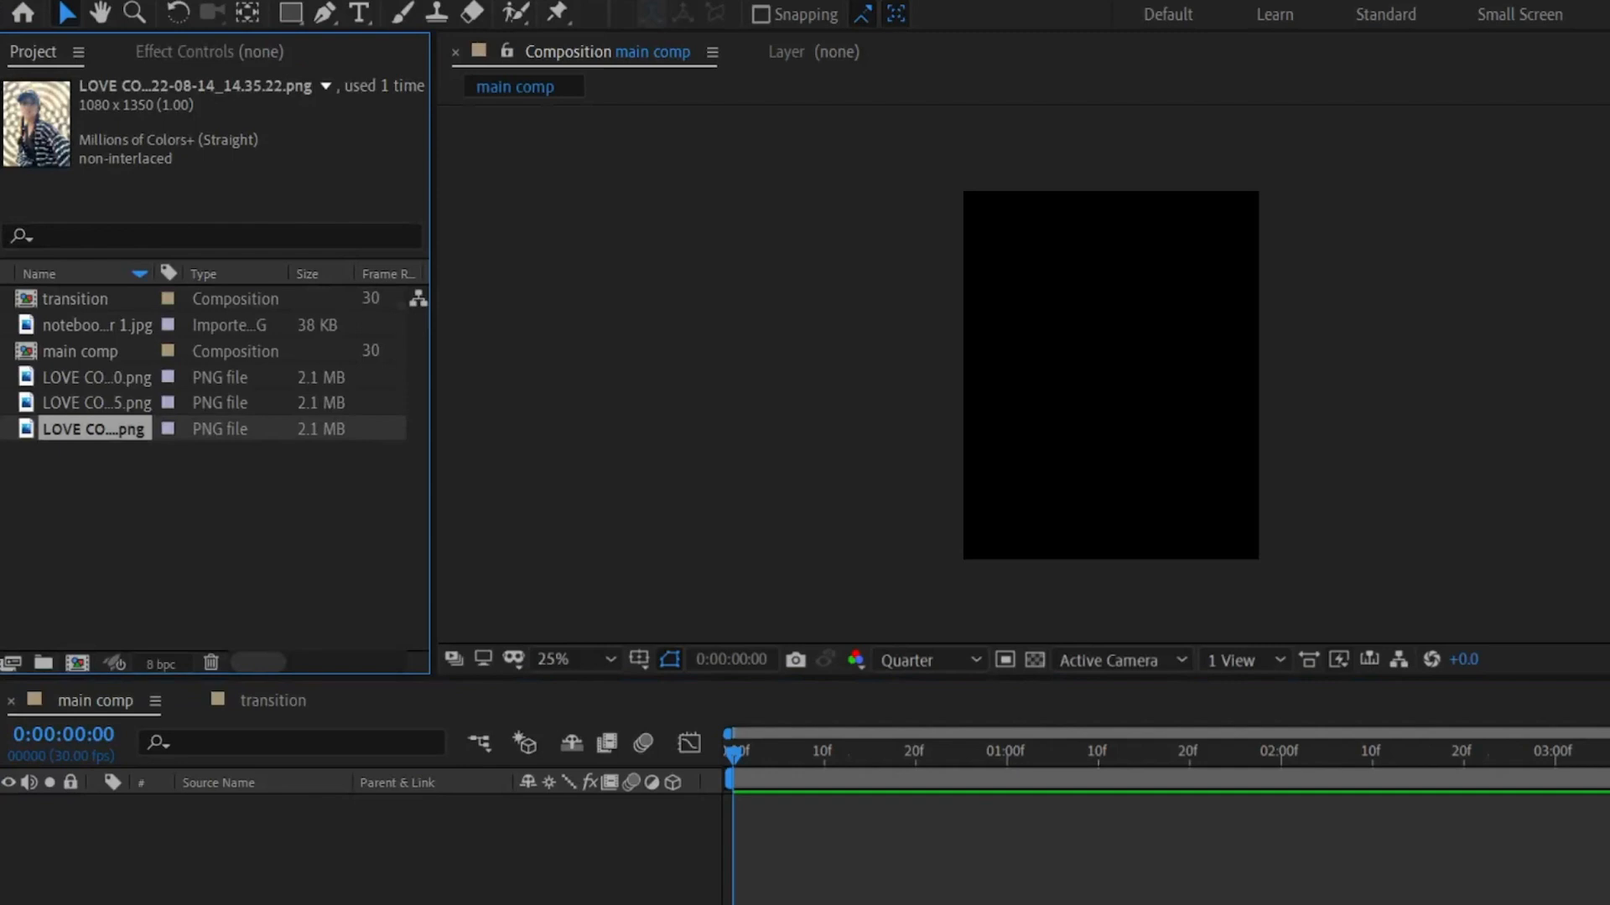
- Add the transition composition to main comp and position it at 540, 1832 so the first photo fills the frame
{"action": "left_click", "coordinate": [75, 300]}
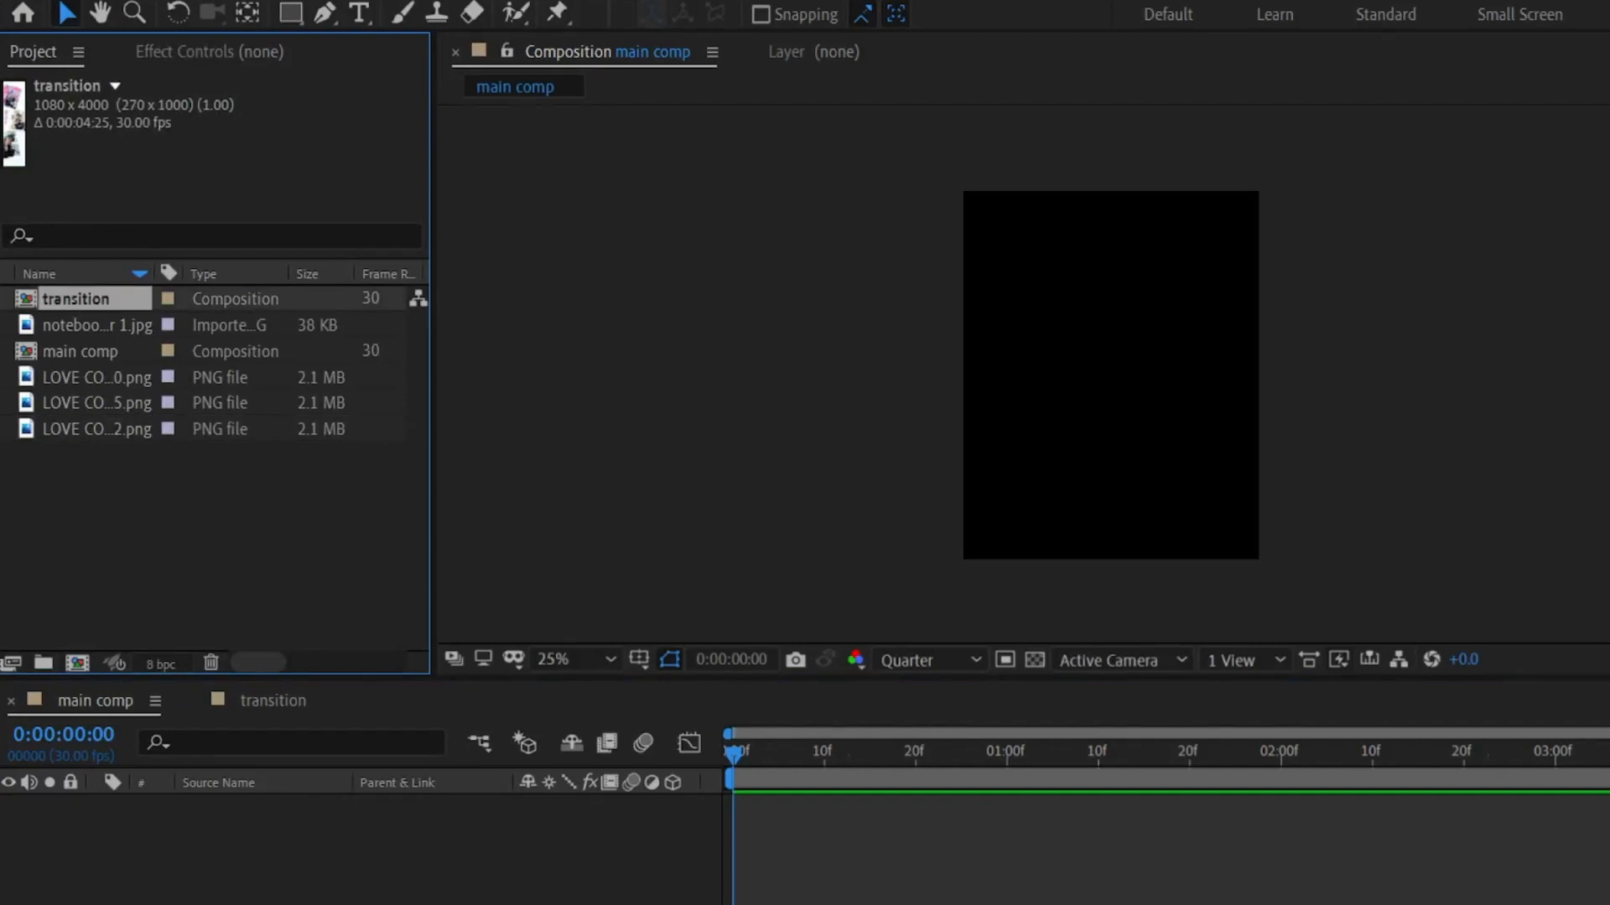
{"action": "left_click_drag", "start_coordinate": [75, 300], "coordinate": [210, 856]}
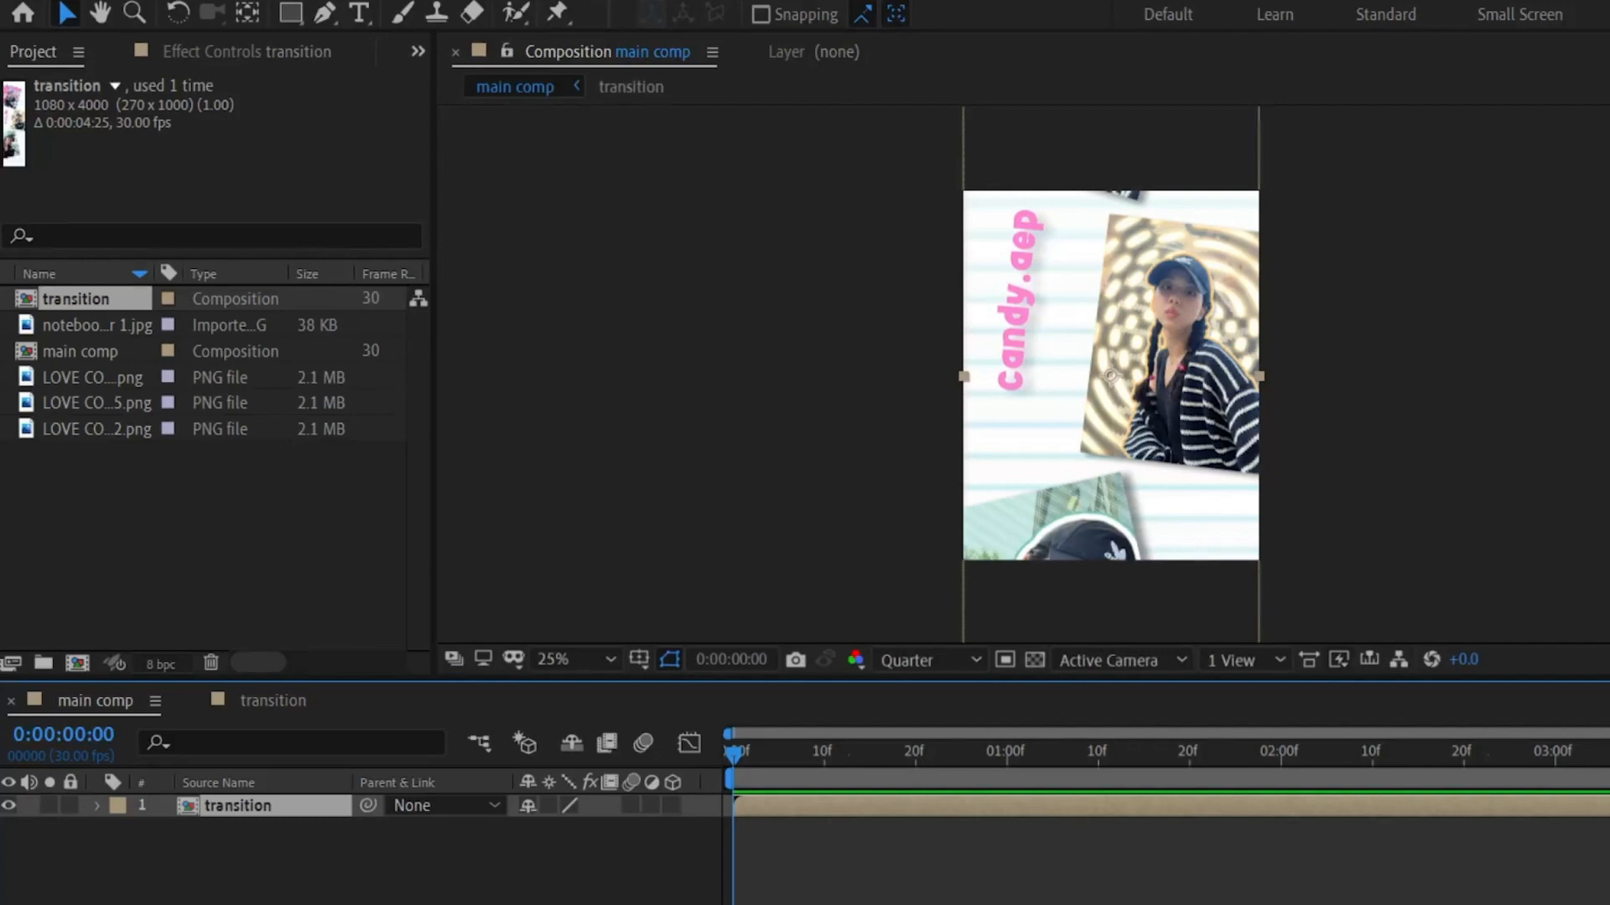
{"action": "key", "text": "p"}
{"action": "left_click_drag", "start_coordinate": [581, 828], "coordinate": [1566, 828]}
{"action": "left_click", "coordinate": [578, 876]}
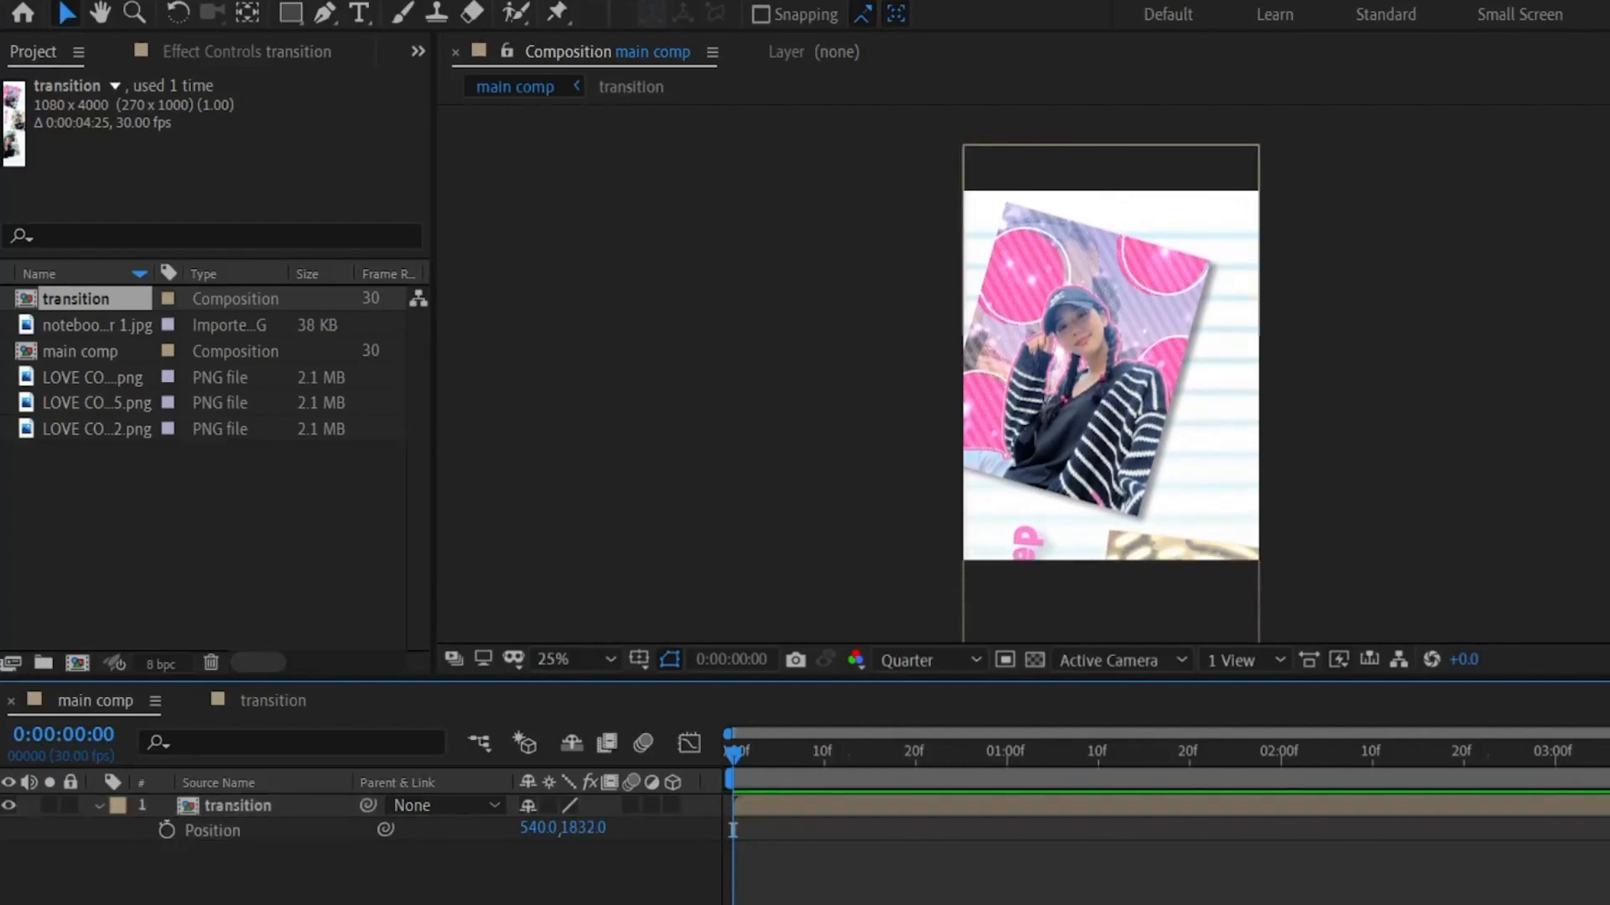
- Keyframe the transition layer's scale from 138% at the start to 100% at frame 18
{"action": "left_click", "coordinate": [238, 806]}
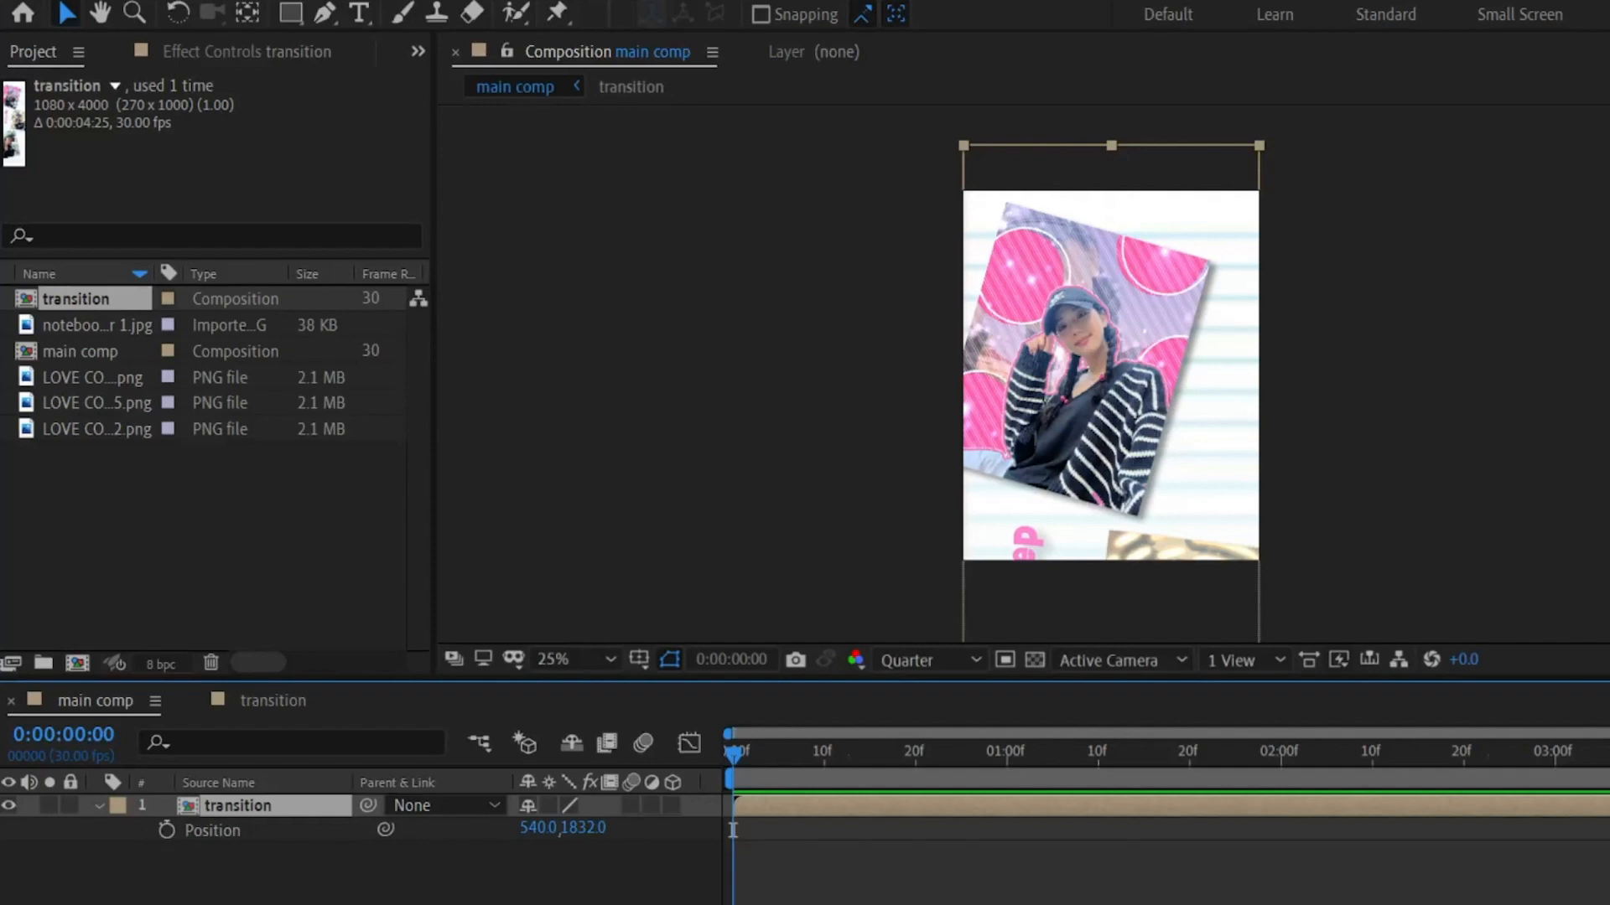
{"action": "key", "text": "s"}
{"action": "left_click", "coordinate": [167, 830]}
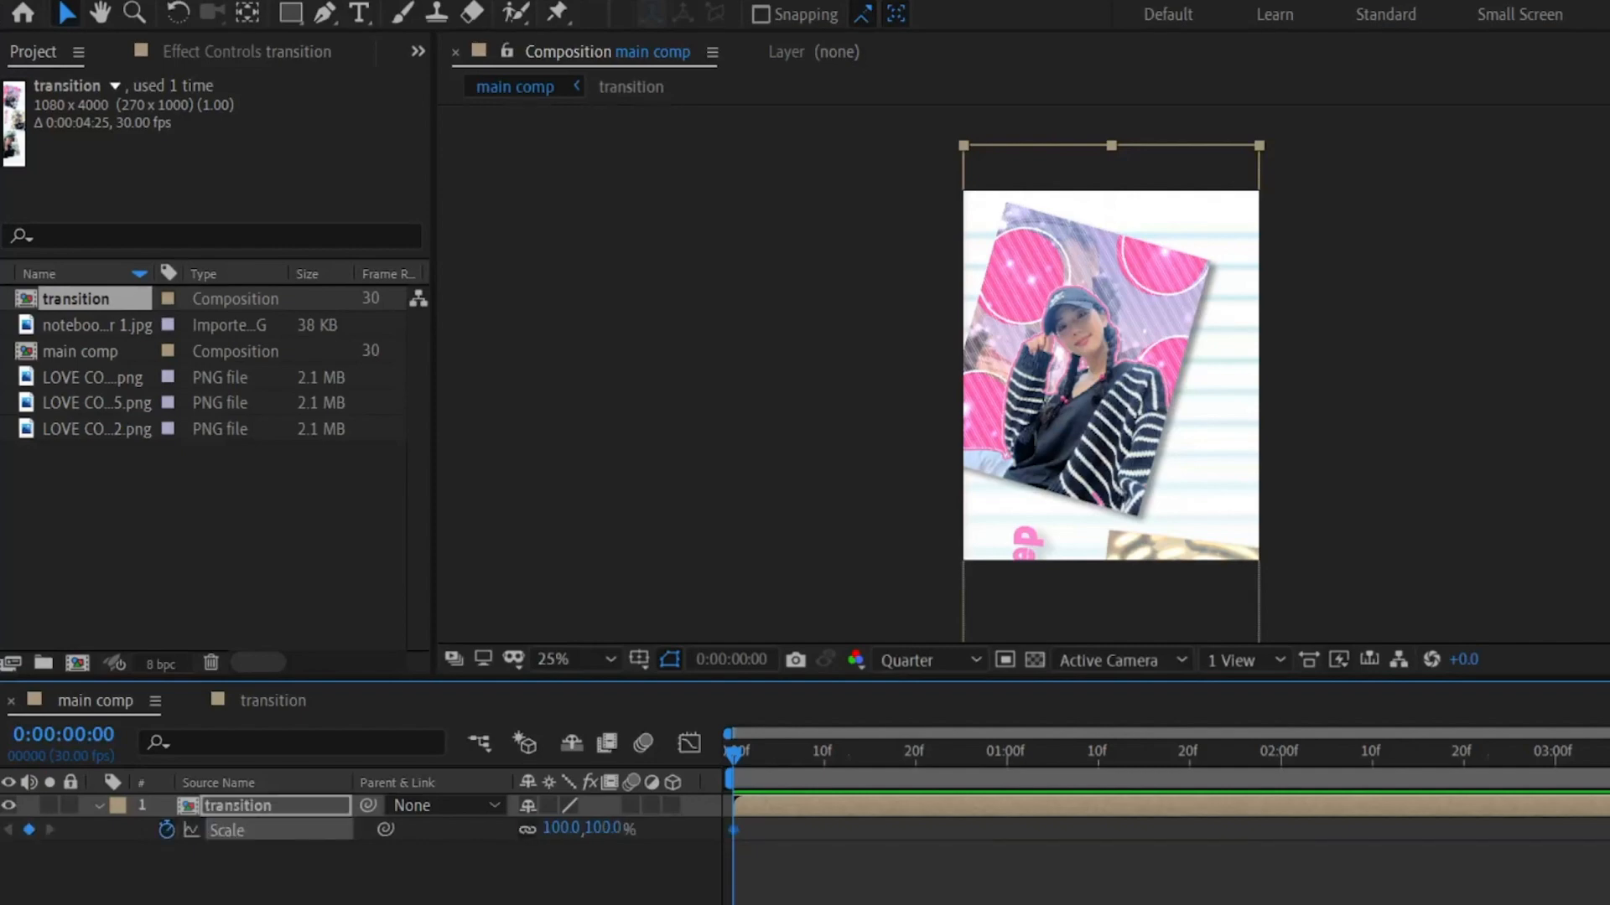
{"action": "left_click_drag", "start_coordinate": [562, 828], "coordinate": [609, 829]}
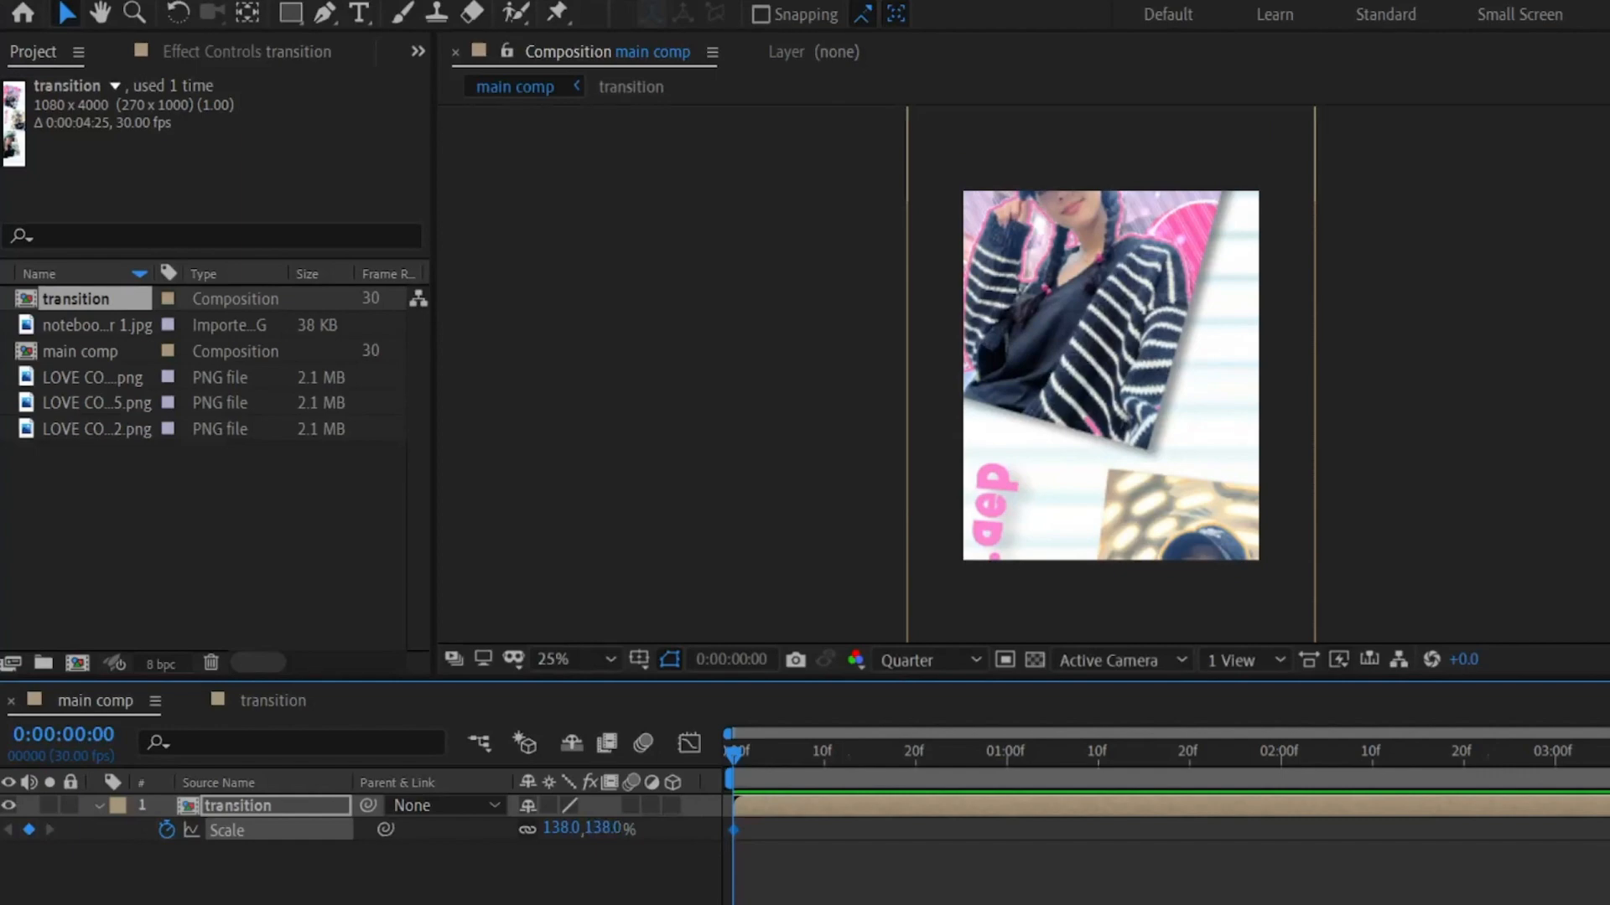
{"action": "key", "text": "space"}
{"action": "key", "text": "space"}
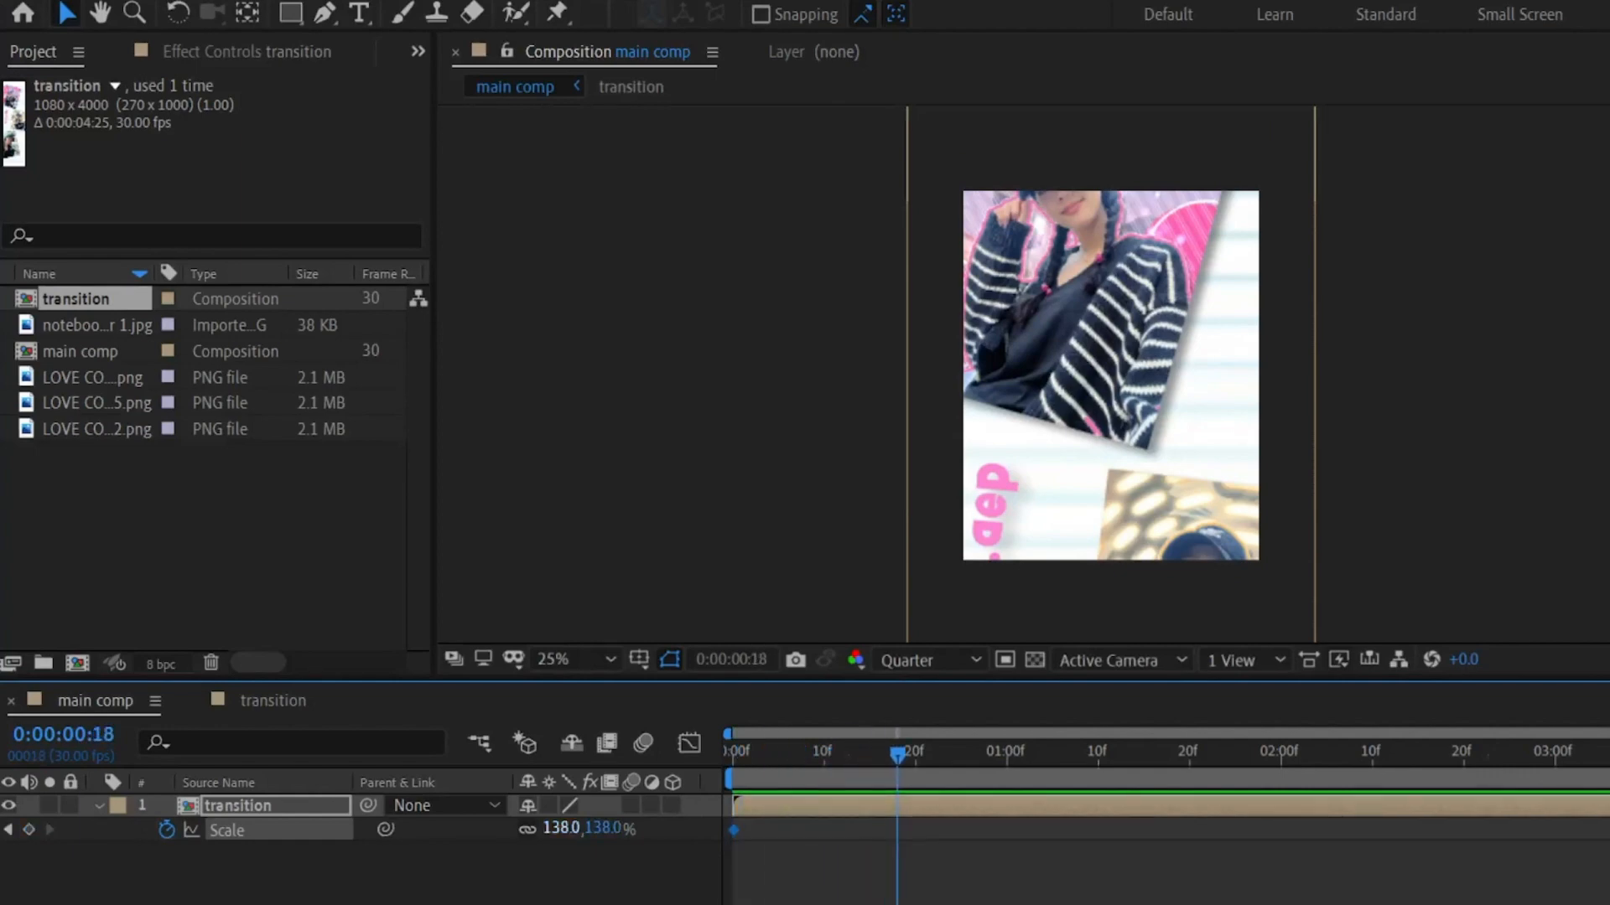
{"action": "left_click", "coordinate": [562, 828]}
{"action": "type", "text": "100"}
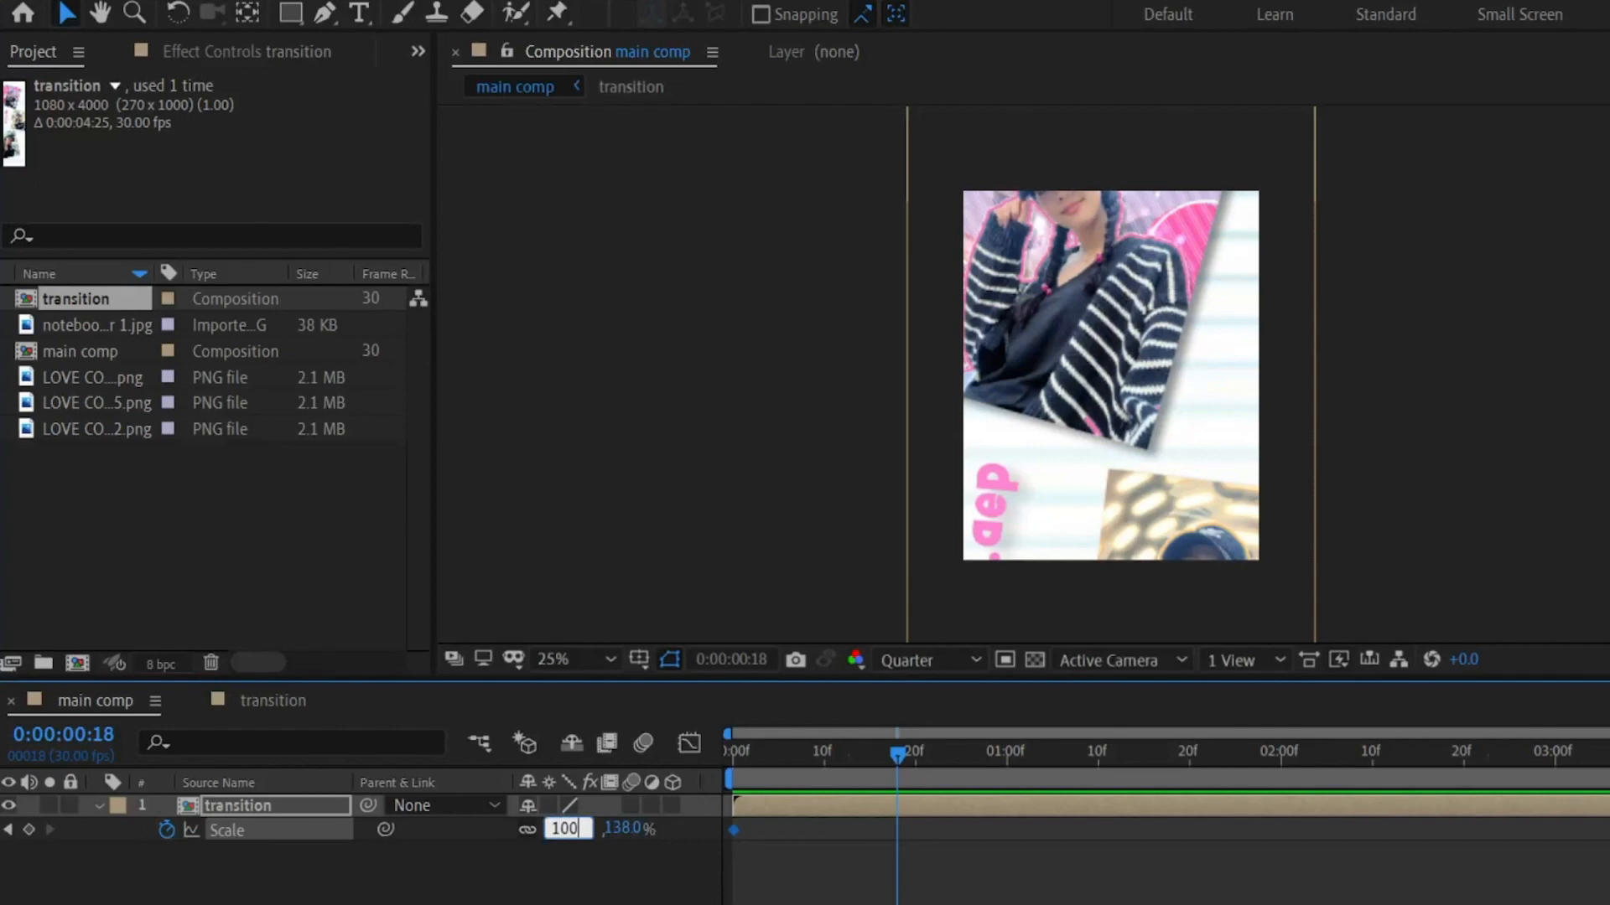
{"action": "key", "text": "Return"}
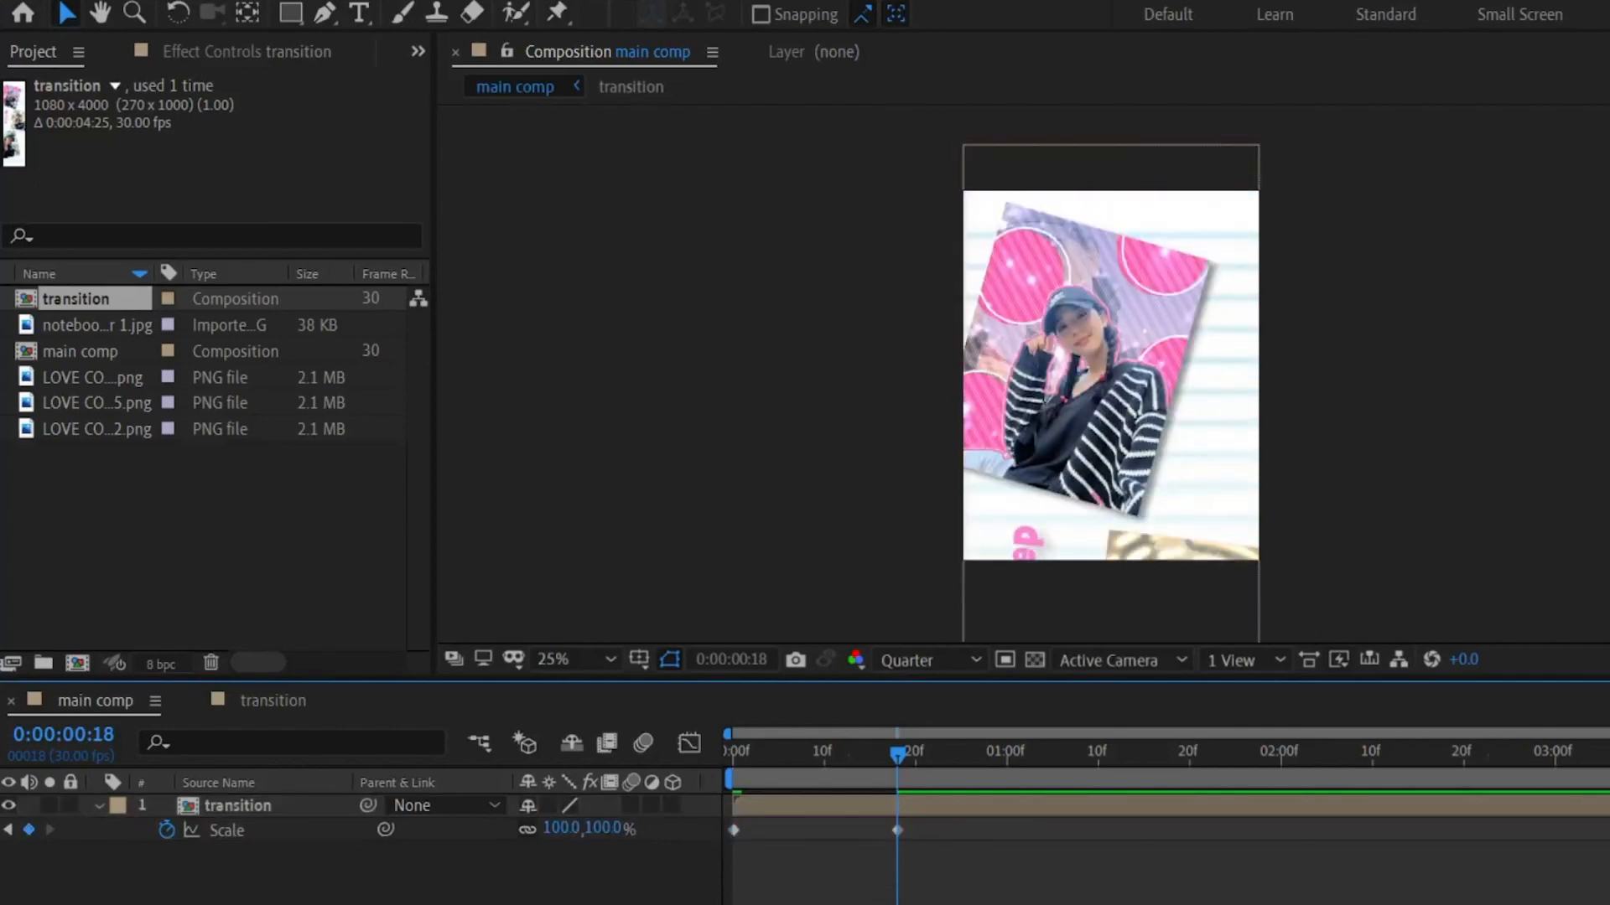
{"action": "key", "text": "space"}
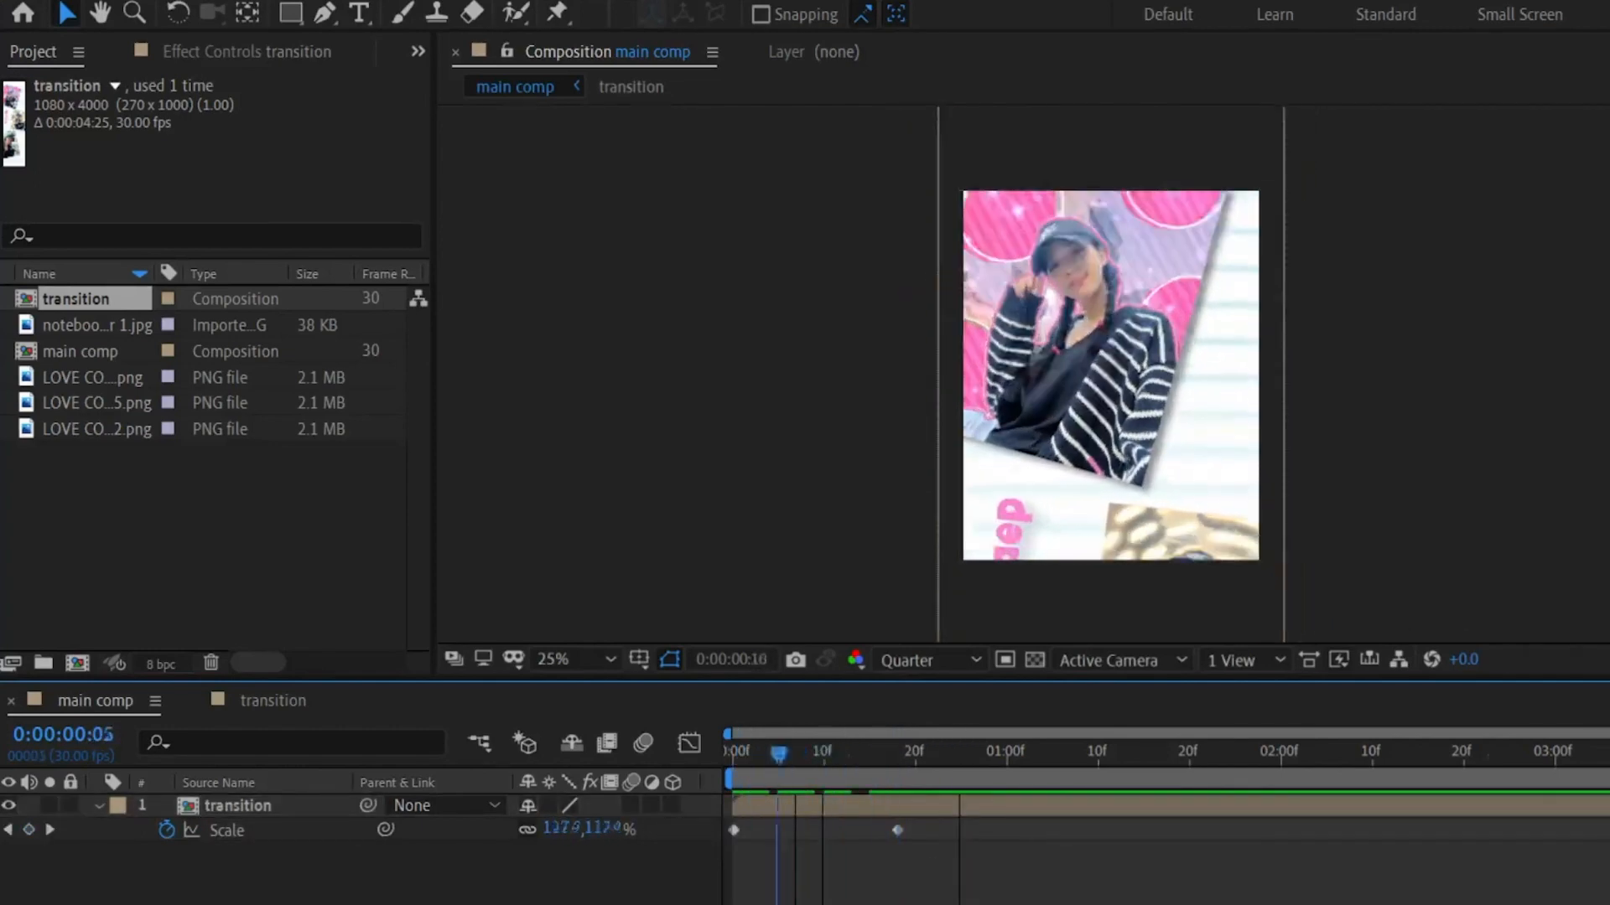
- Keyframe the transition layer's position from 540, 2374 at the start to 540, 1832 at frame 18
{"action": "left_click", "coordinate": [238, 806]}
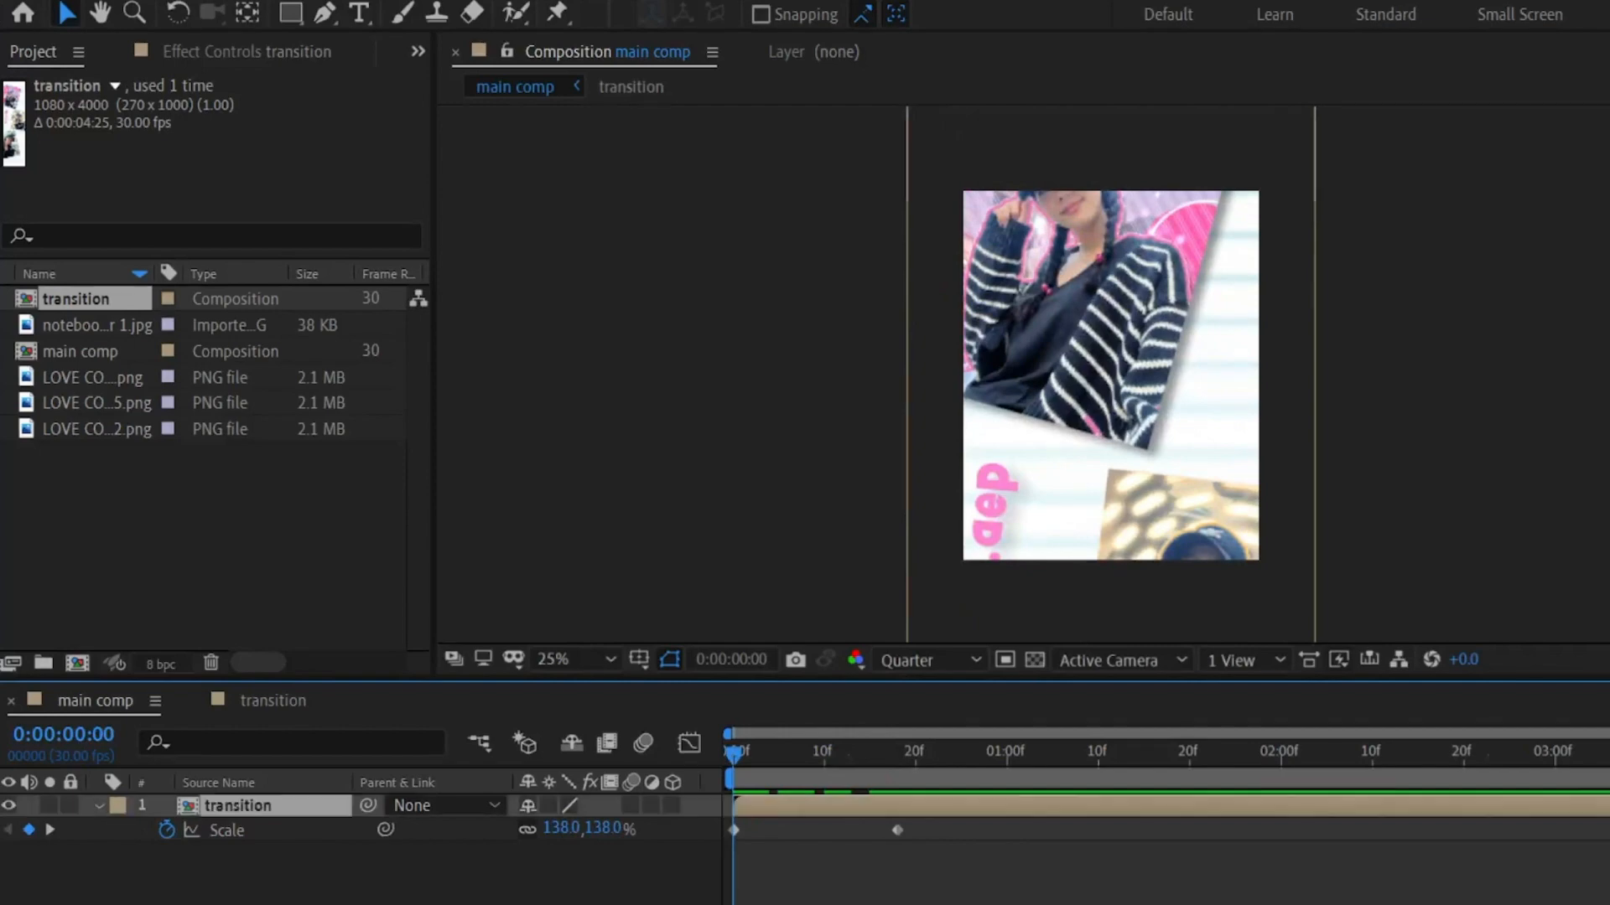
{"action": "key", "text": "p"}
{"action": "left_click", "coordinate": [167, 830]}
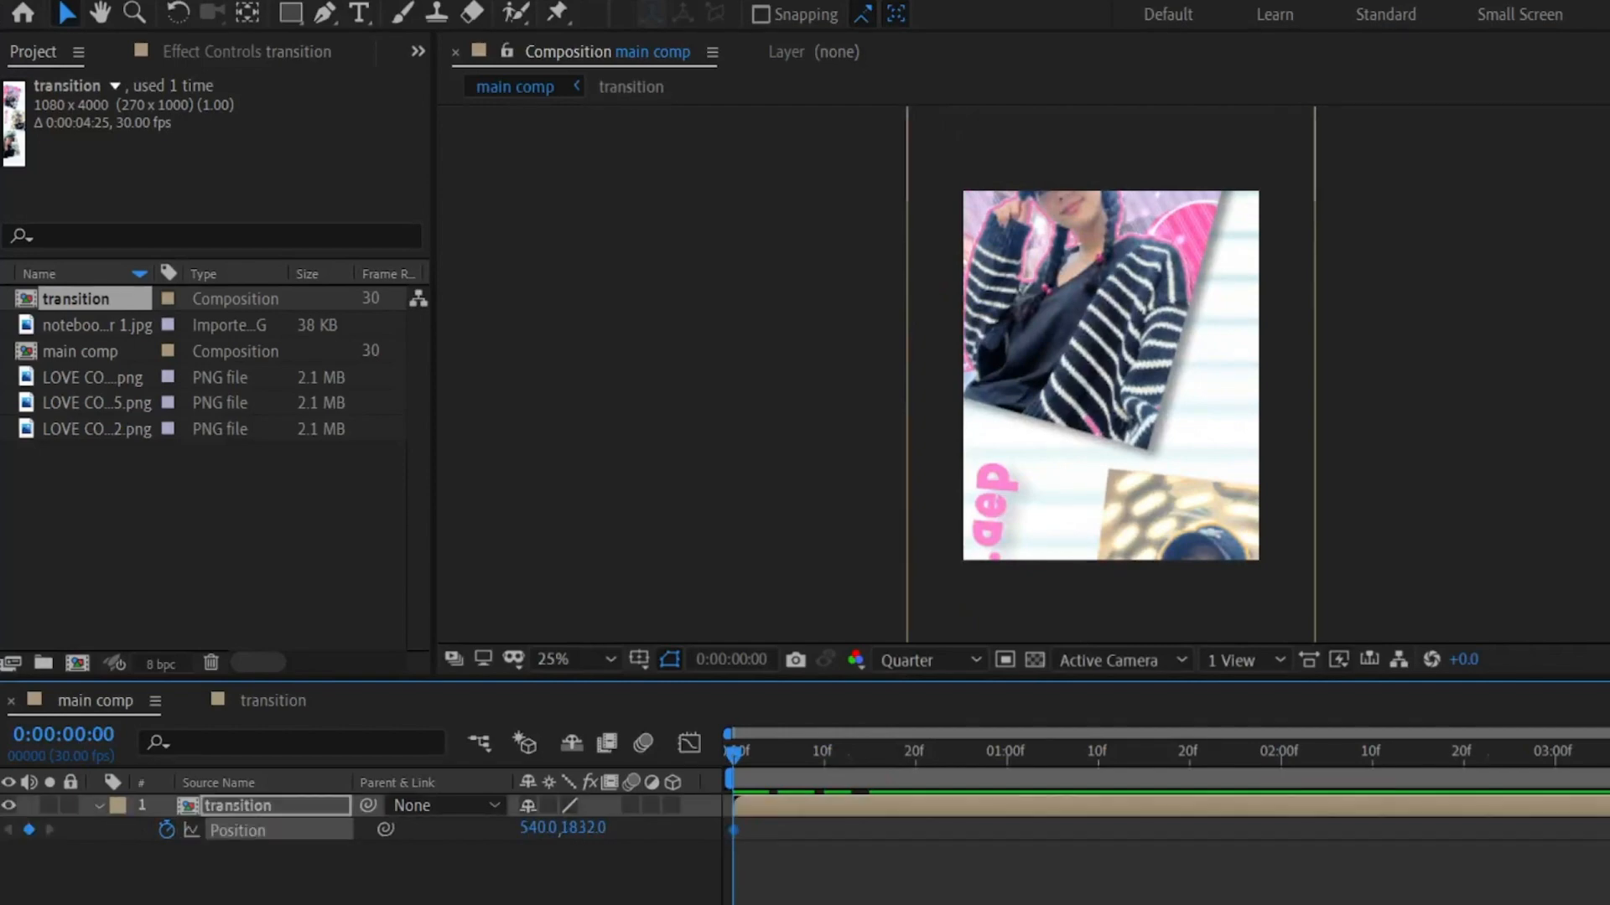
{"action": "key", "text": "shift+s"}
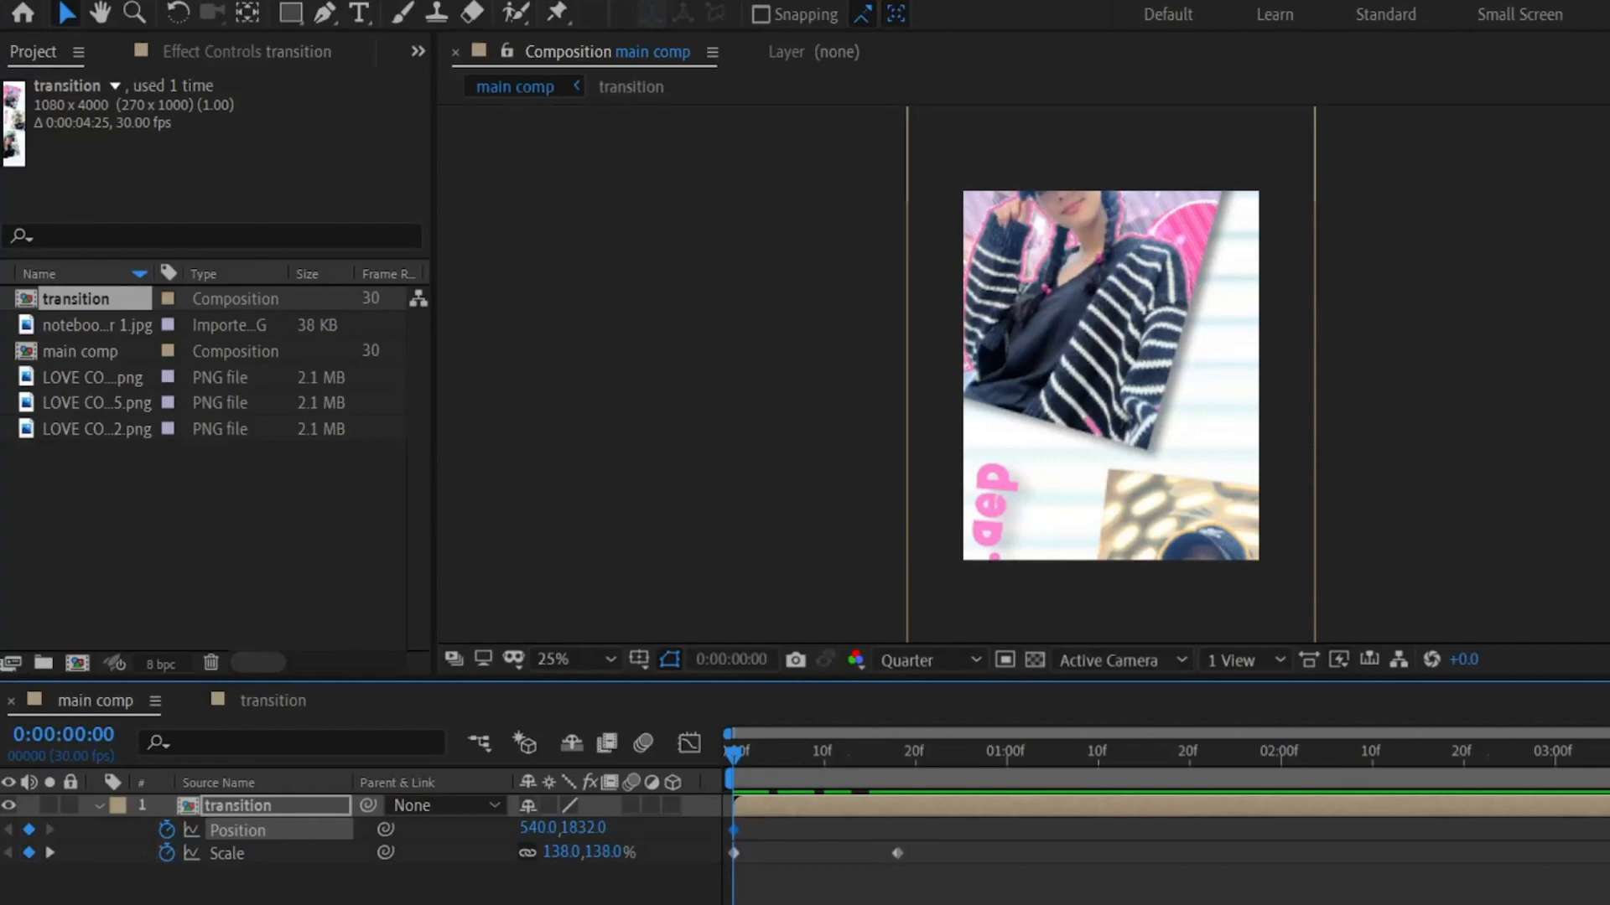
{"action": "key", "text": "space"}
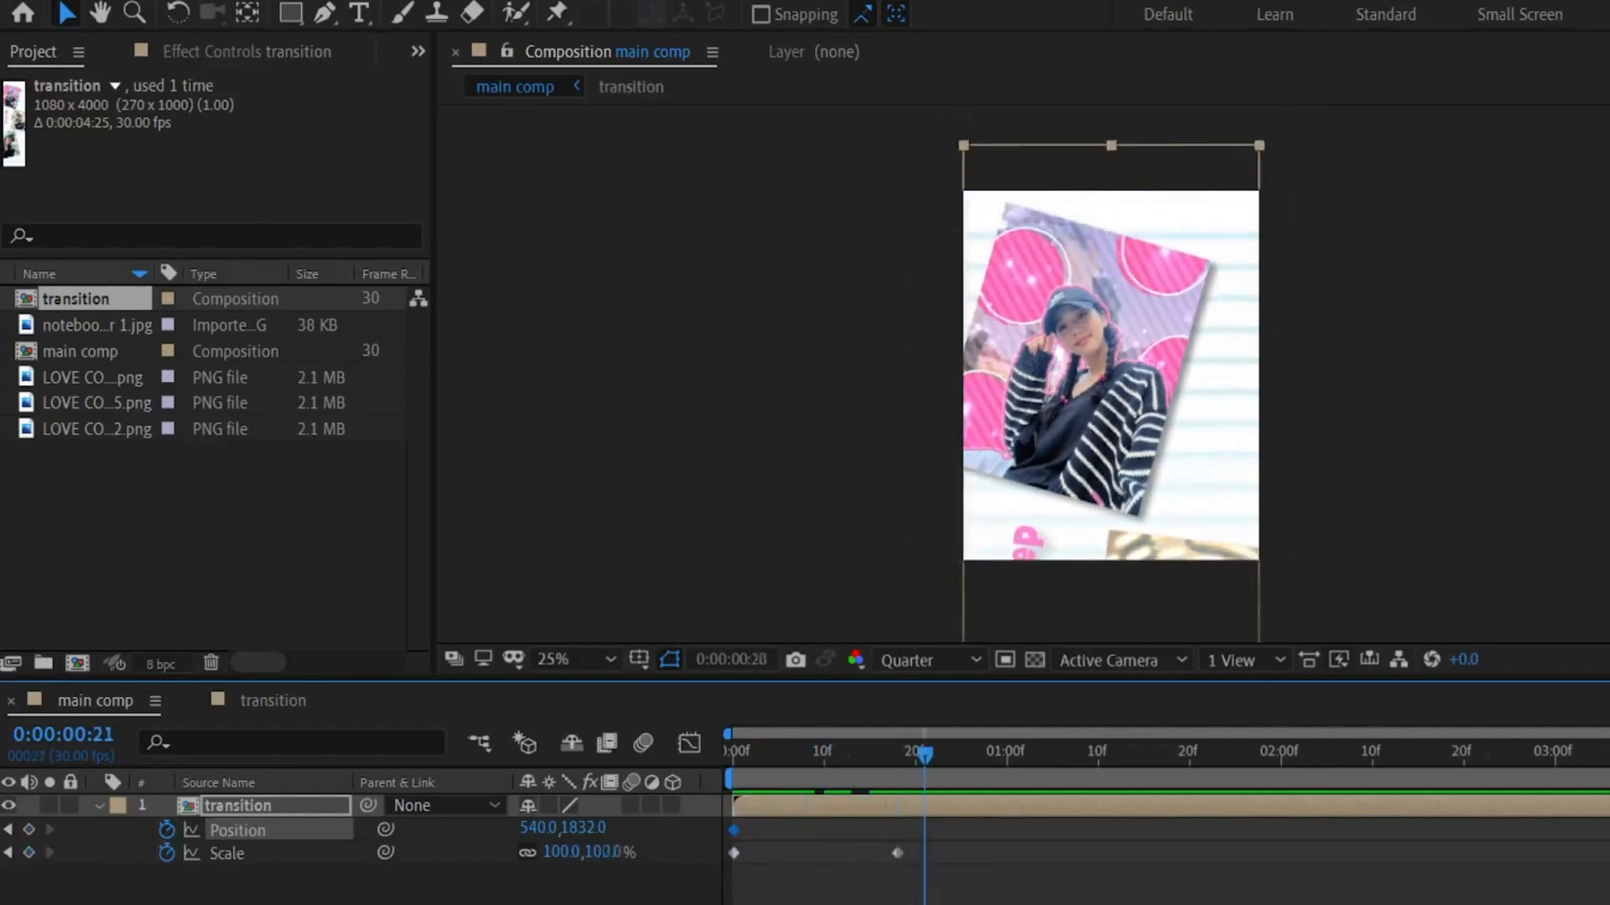
{"action": "key", "text": "space"}
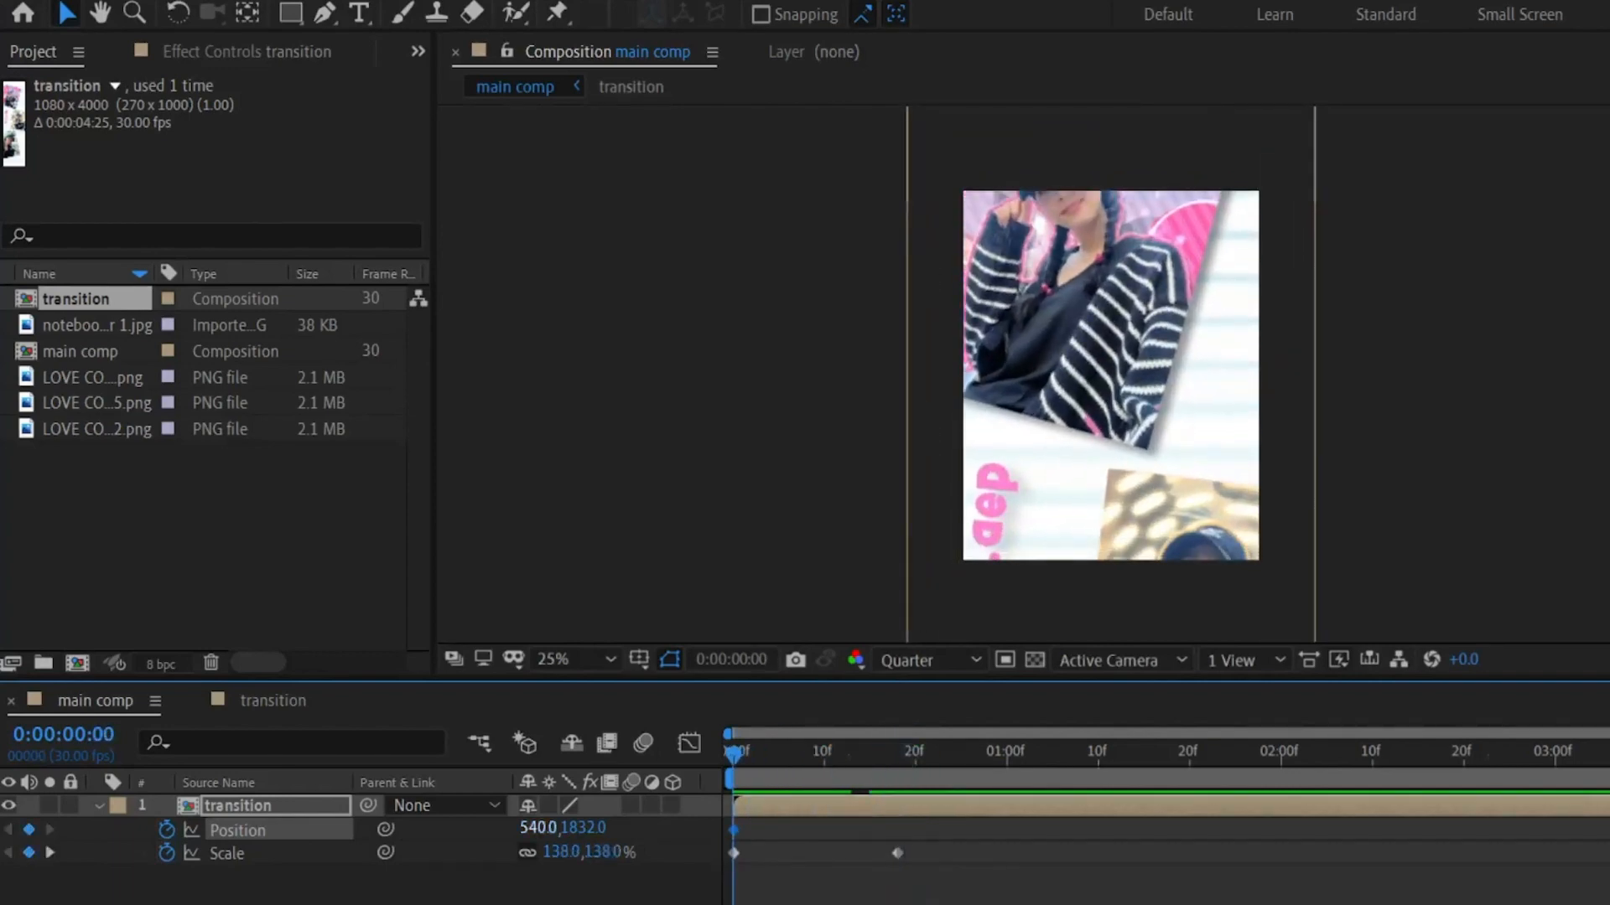
{"action": "left_click_drag", "start_coordinate": [584, 828], "coordinate": [1048, 828]}
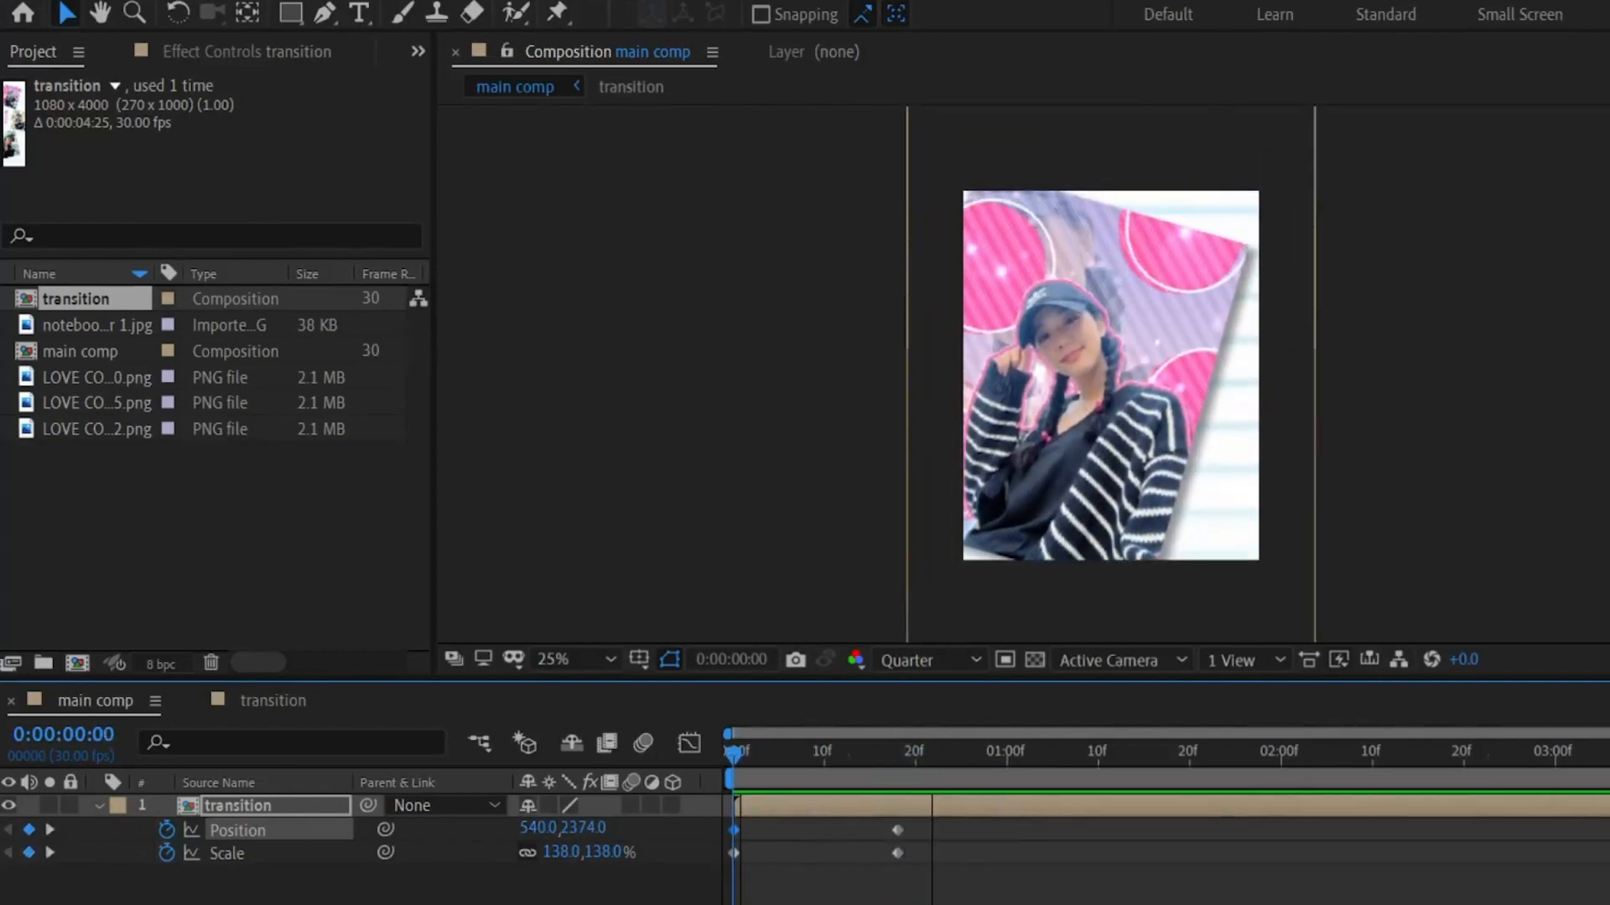
- Apply Easy Ease to all of the transition layer's position and scale keyframes
{"action": "left_click", "coordinate": [843, 752]}
{"action": "left_click_drag", "start_coordinate": [981, 902], "coordinate": [707, 814]}
{"action": "right_click", "coordinate": [897, 684]}
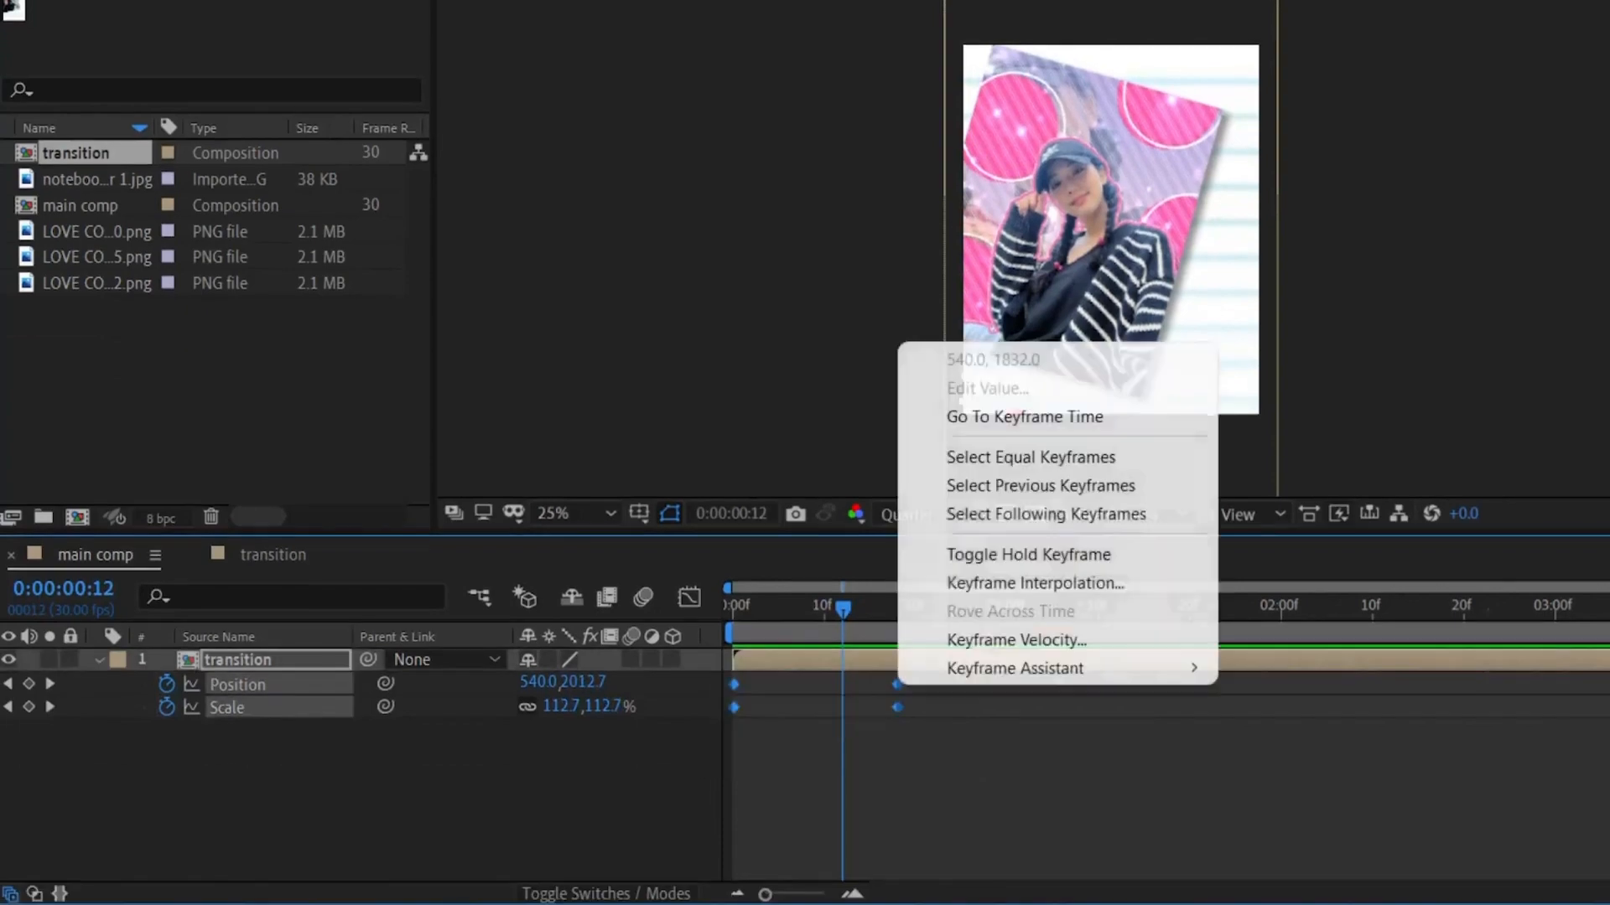
{"action": "mouse_move", "coordinate": [1017, 665]}
{"action": "left_click", "coordinate": [1295, 752]}
- Reshape the position and scale speed curves to peak right after the start and slow gradually towards frame 18, and preview the motion
{"action": "left_click", "coordinate": [689, 597]}
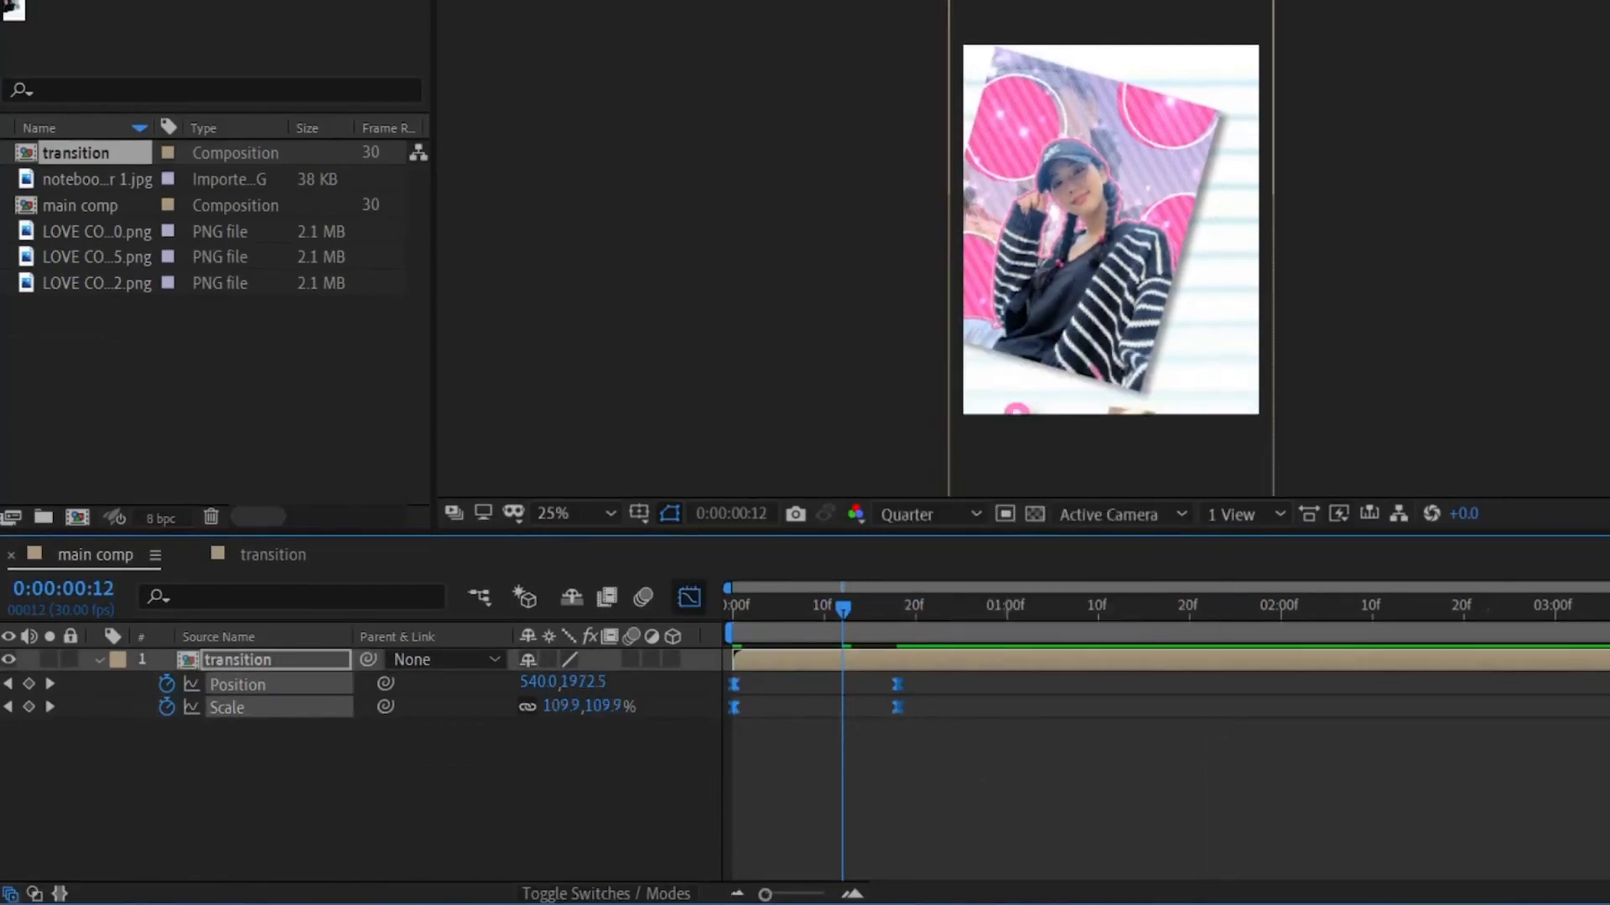
{"action": "left_click_drag", "start_coordinate": [840, 786], "coordinate": [995, 839]}
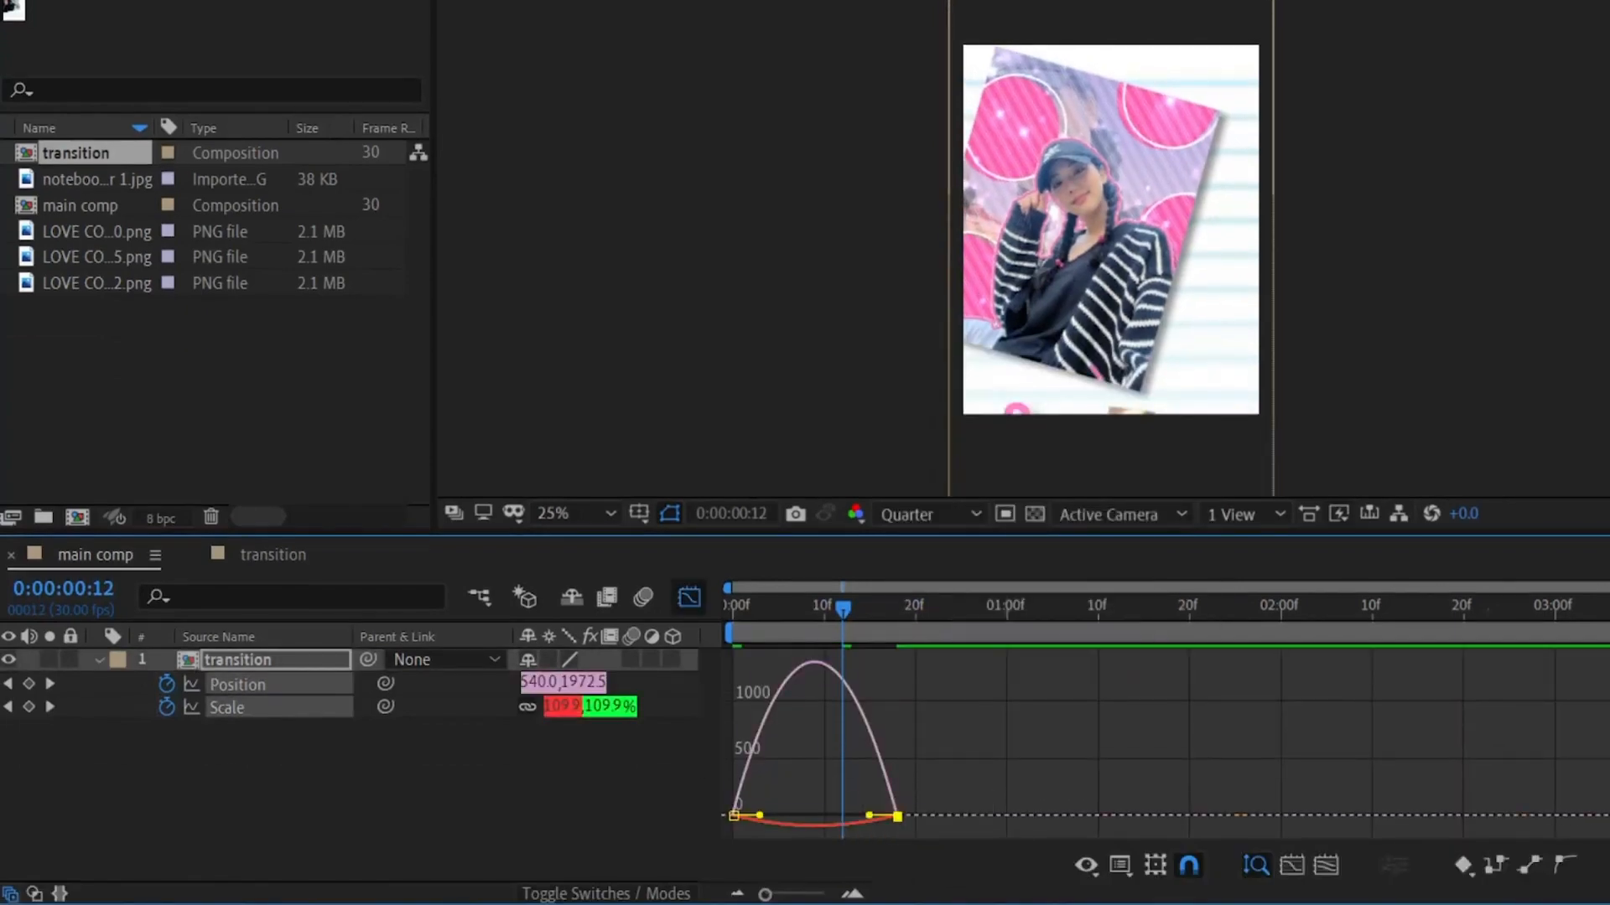
{"action": "left_click_drag", "start_coordinate": [869, 815], "coordinate": [814, 815]}
{"action": "left_click_drag", "start_coordinate": [773, 785], "coordinate": [743, 815]}
{"action": "left_click_drag", "start_coordinate": [842, 606], "coordinate": [731, 607]}
{"action": "key", "text": "space"}
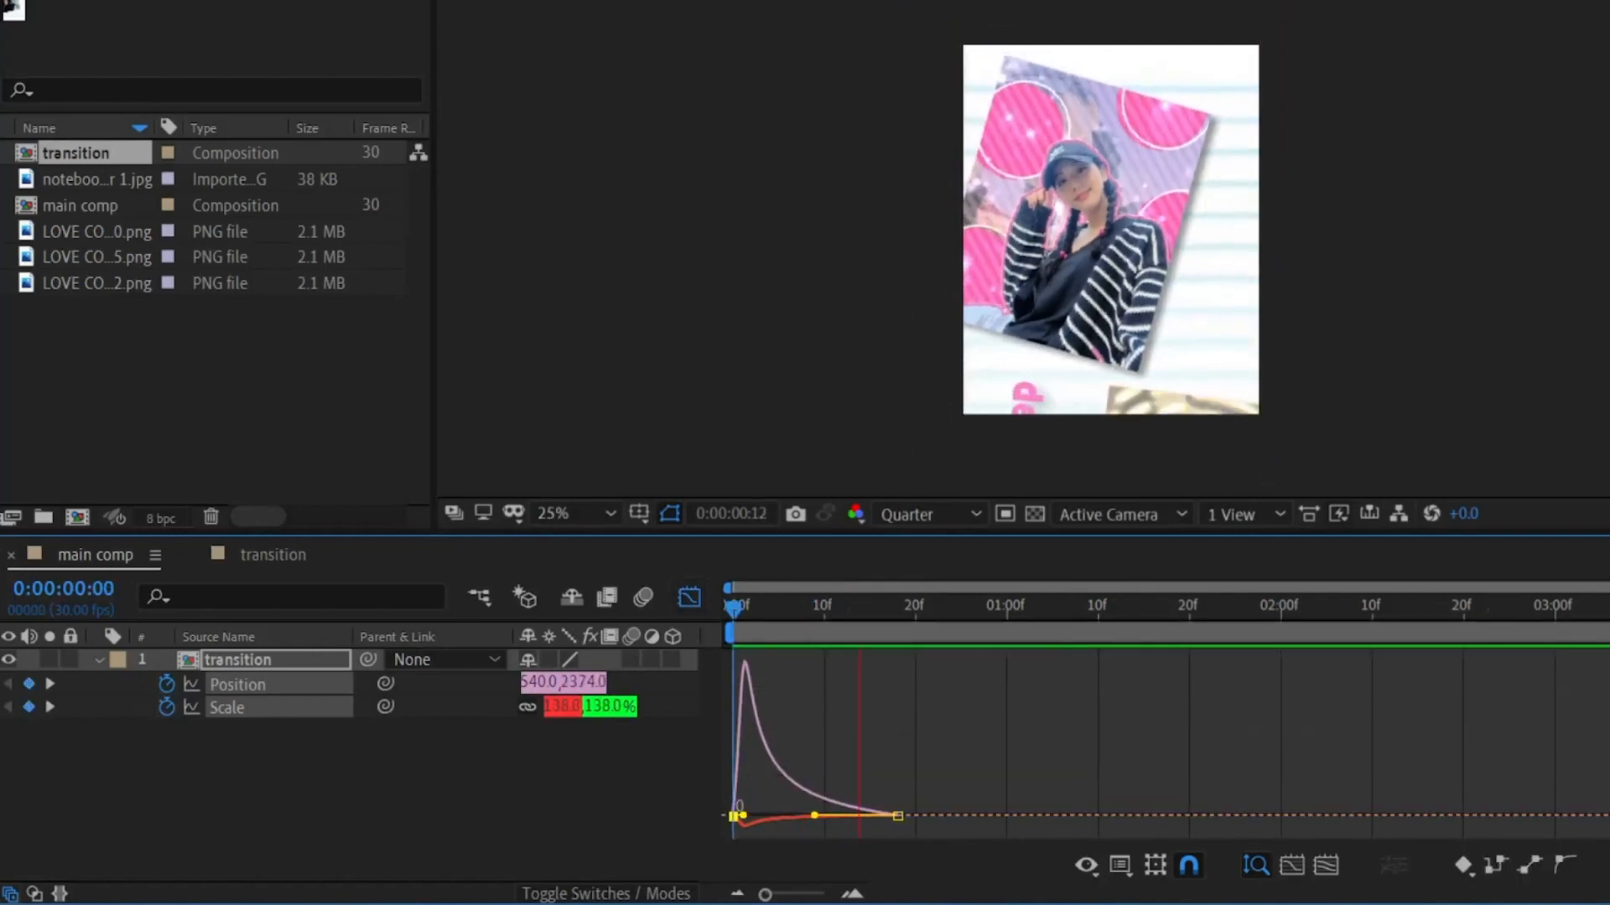
{"action": "key", "text": "space"}
{"action": "key", "text": "shift+F3"}
{"action": "key", "text": "ctrl+shift+a"}
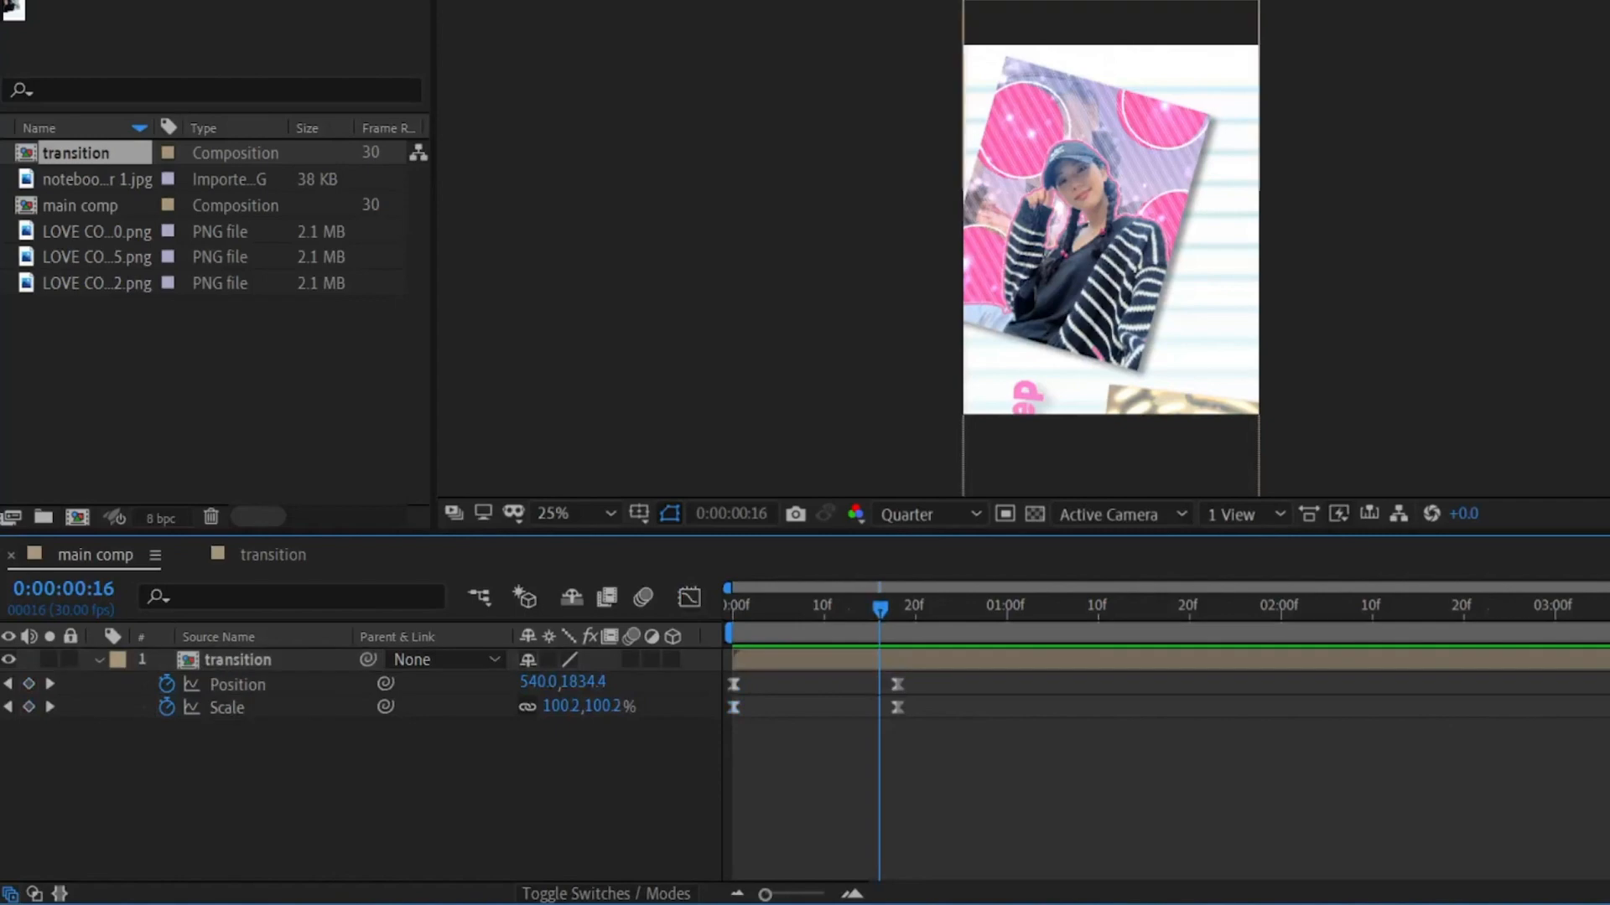
- Enable motion blur for the transition layer and main comp, collapse the layer's properties and preview the animation
{"action": "left_click", "coordinate": [631, 660]}
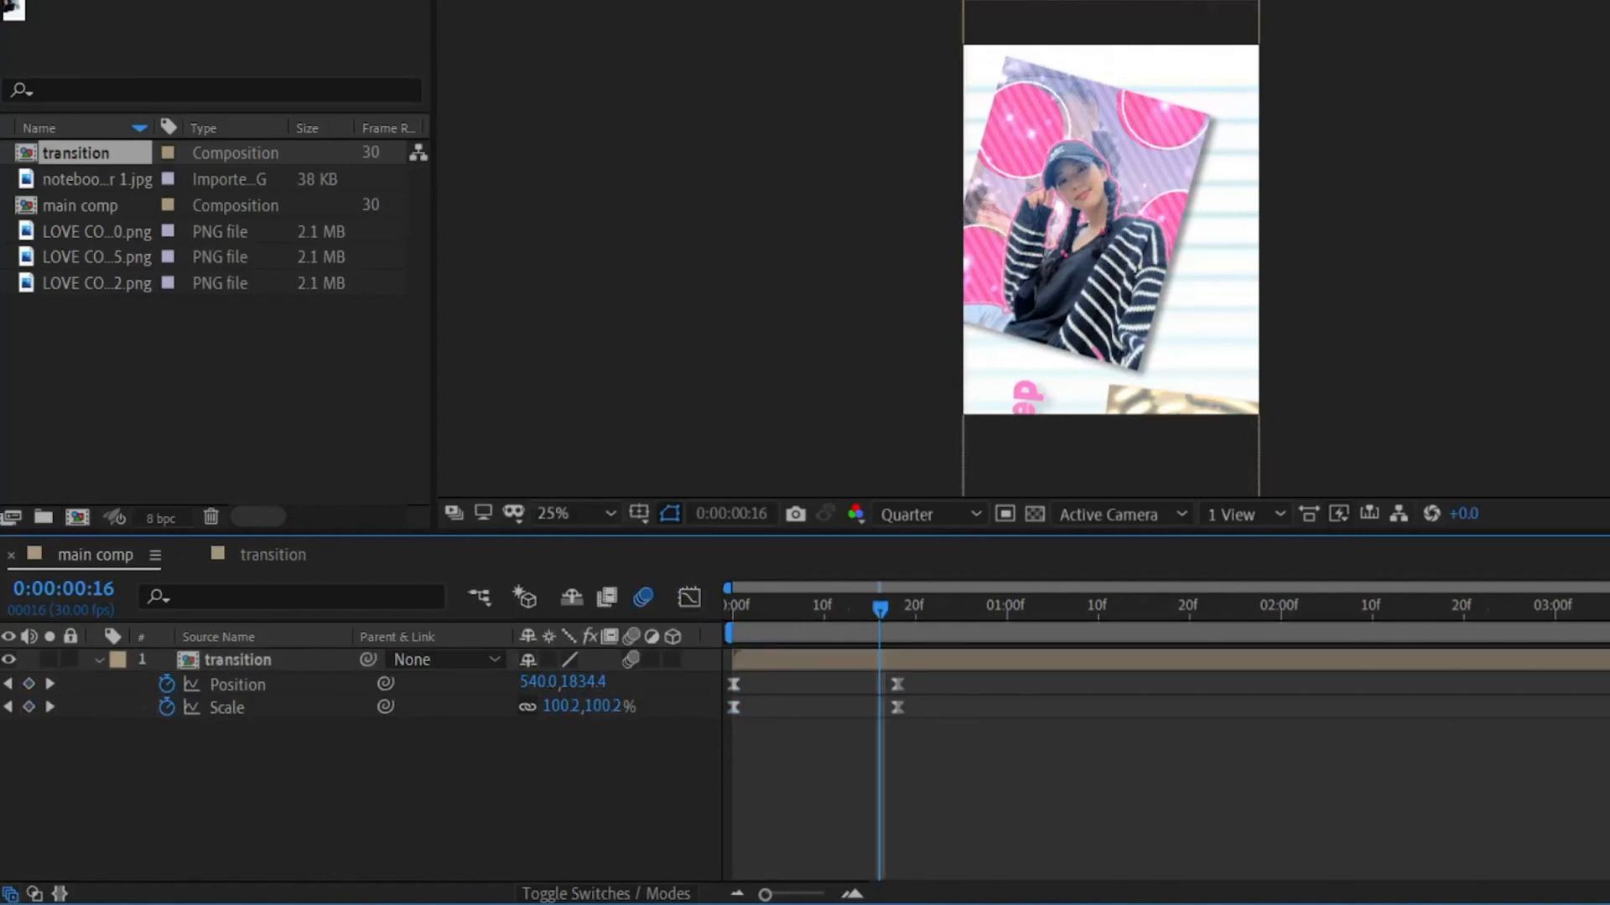
{"action": "key", "text": "space"}
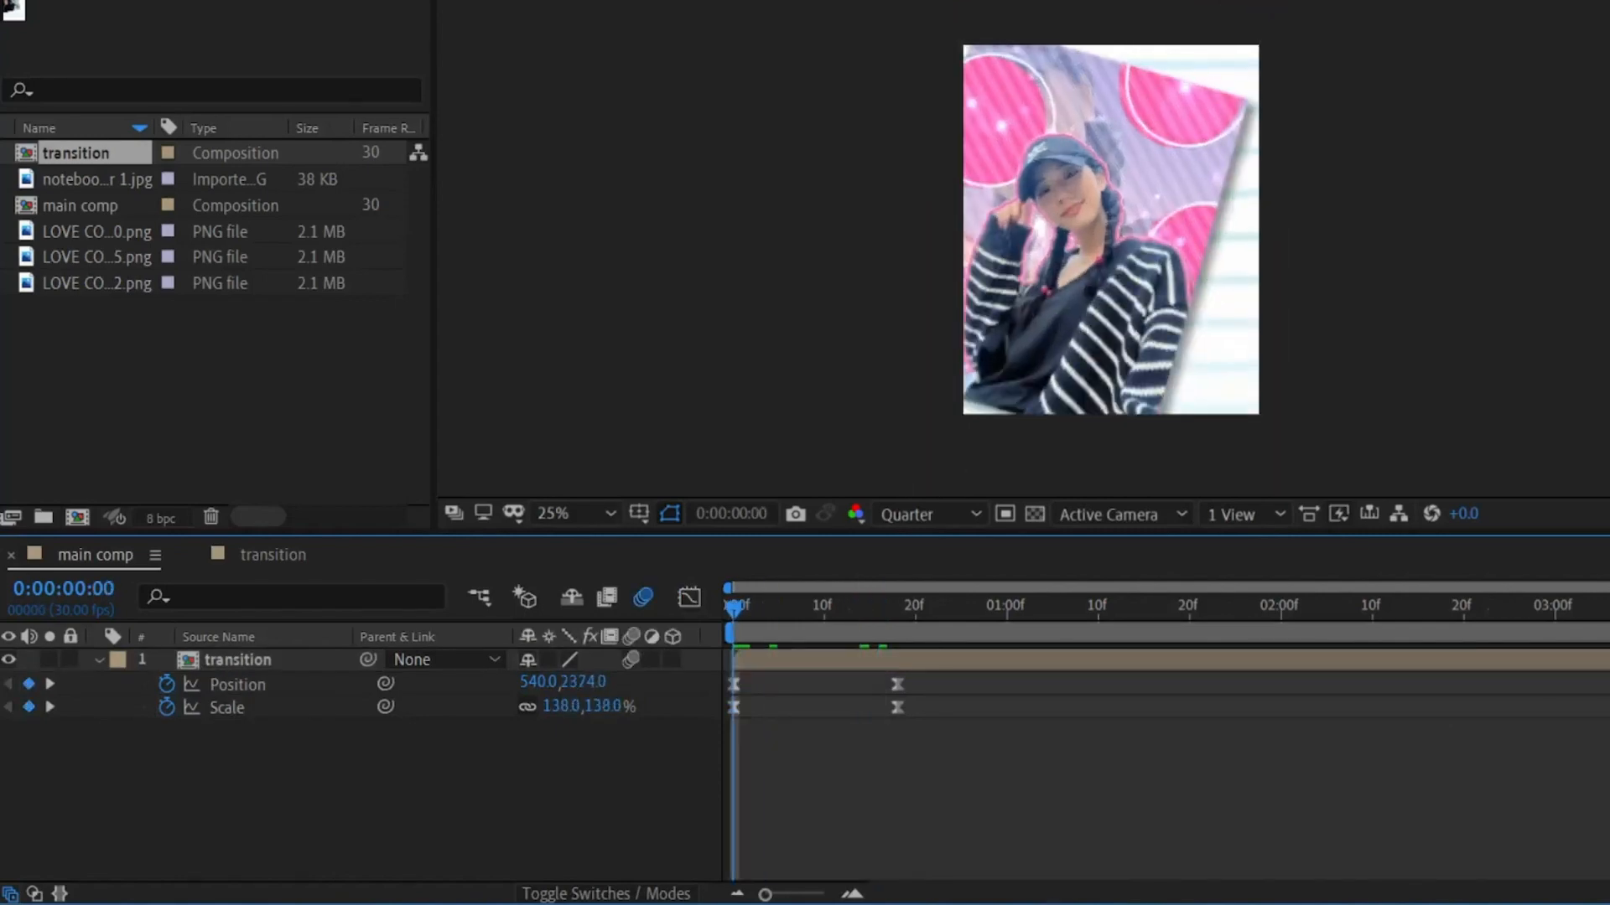
{"action": "key", "text": "space"}
{"action": "key", "text": "u"}
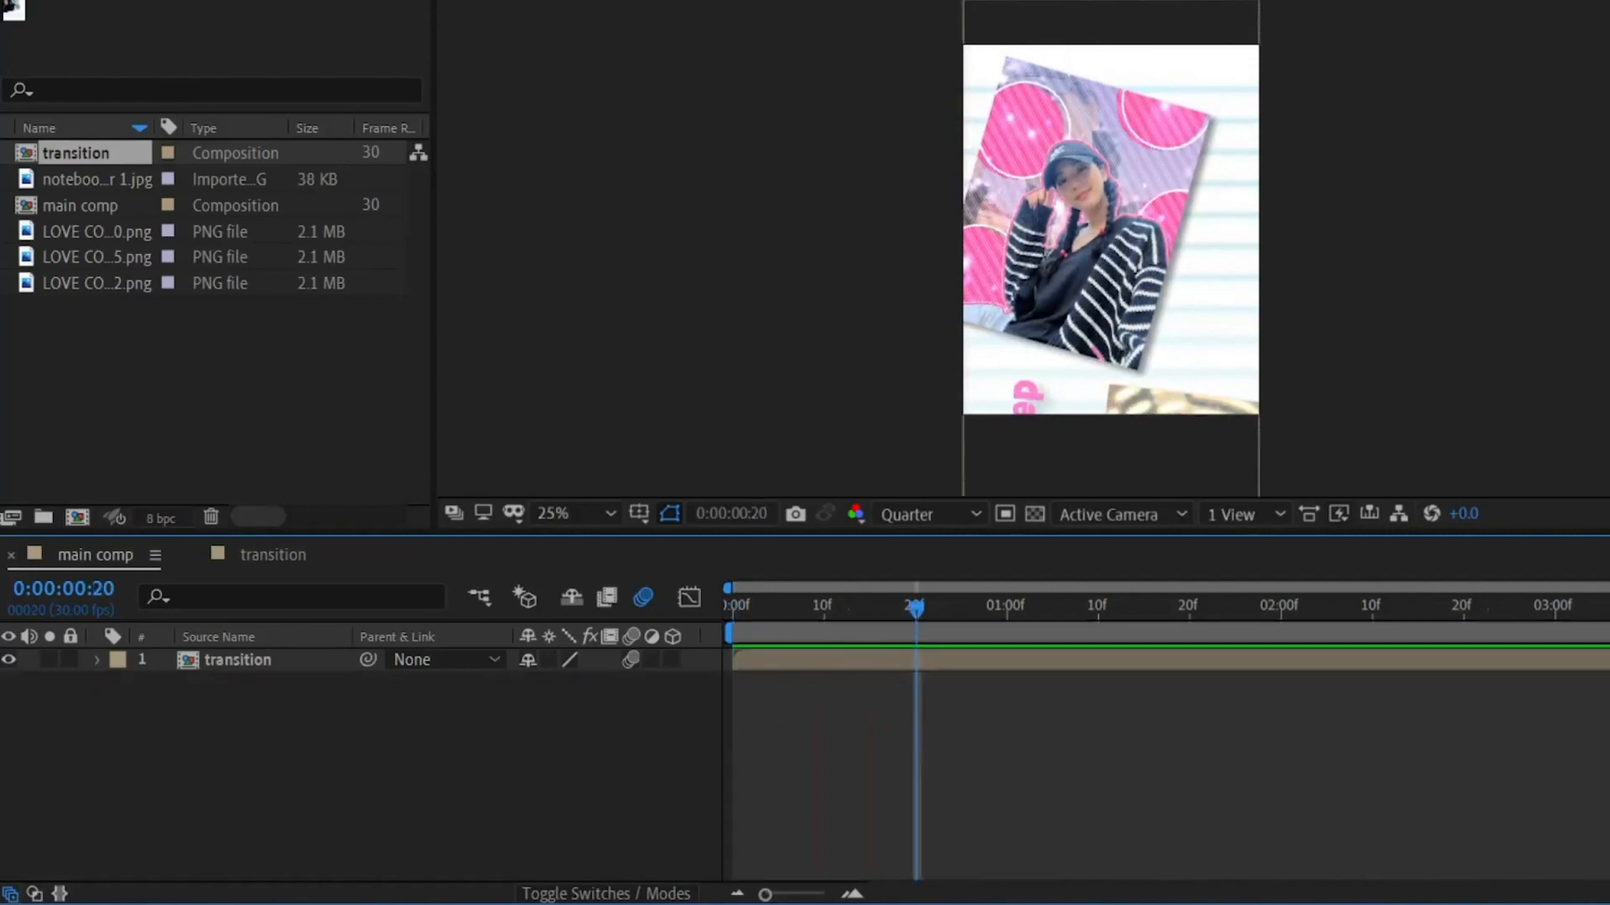
{"action": "key", "text": "space"}
{"action": "key", "text": "space"}
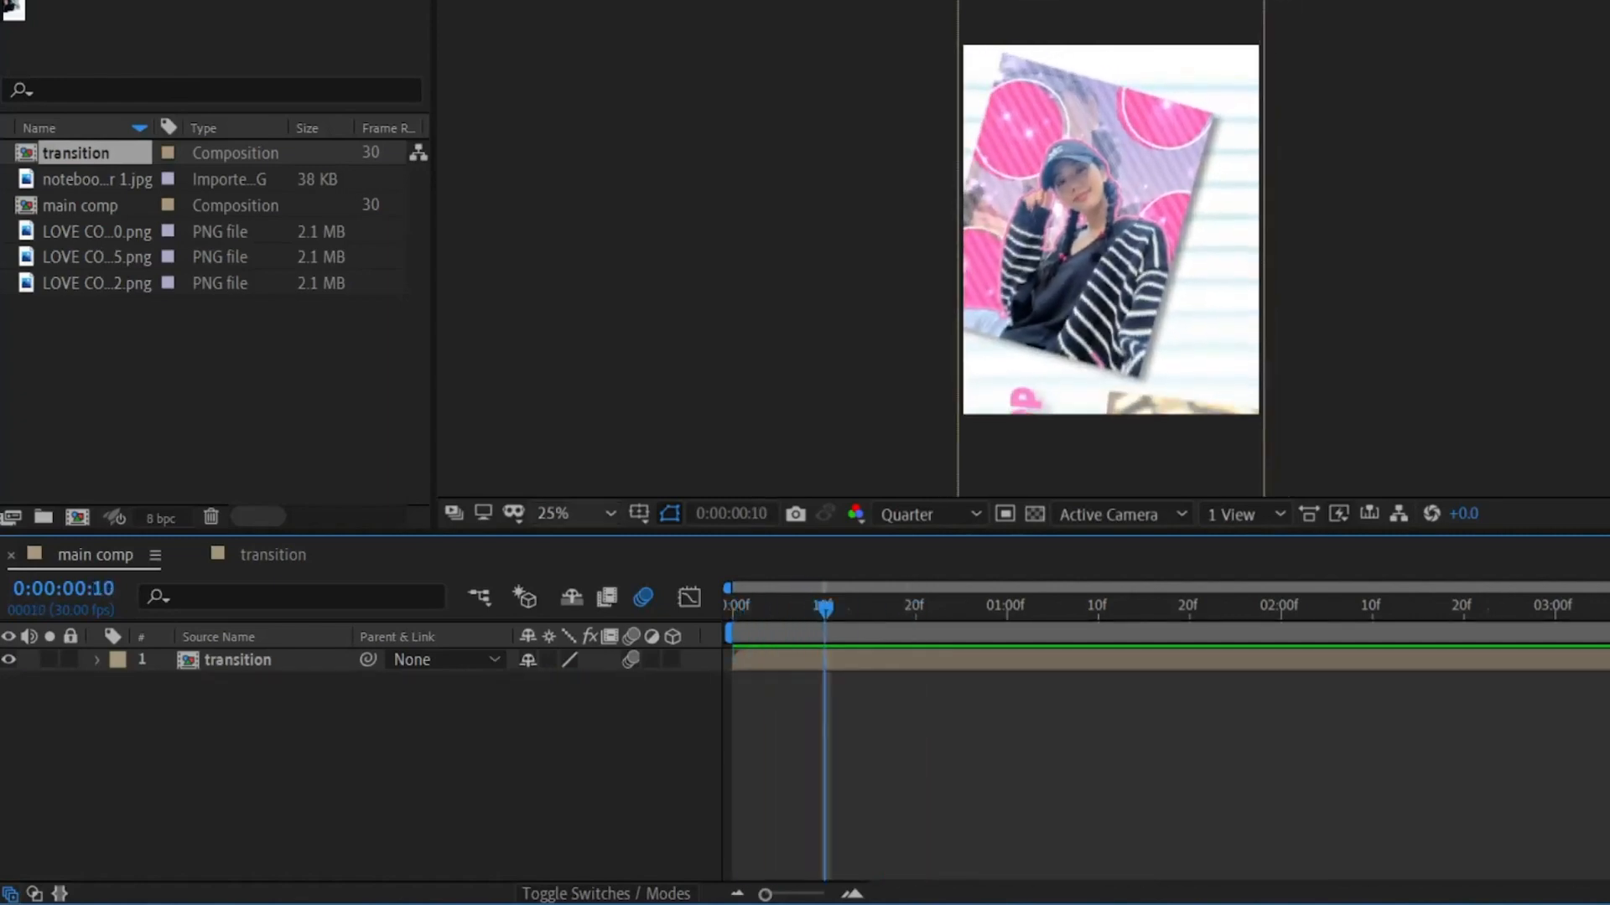
- Create a null object in the main comp and parent the transition layer to it
{"action": "right_click", "coordinate": [747, 391]}
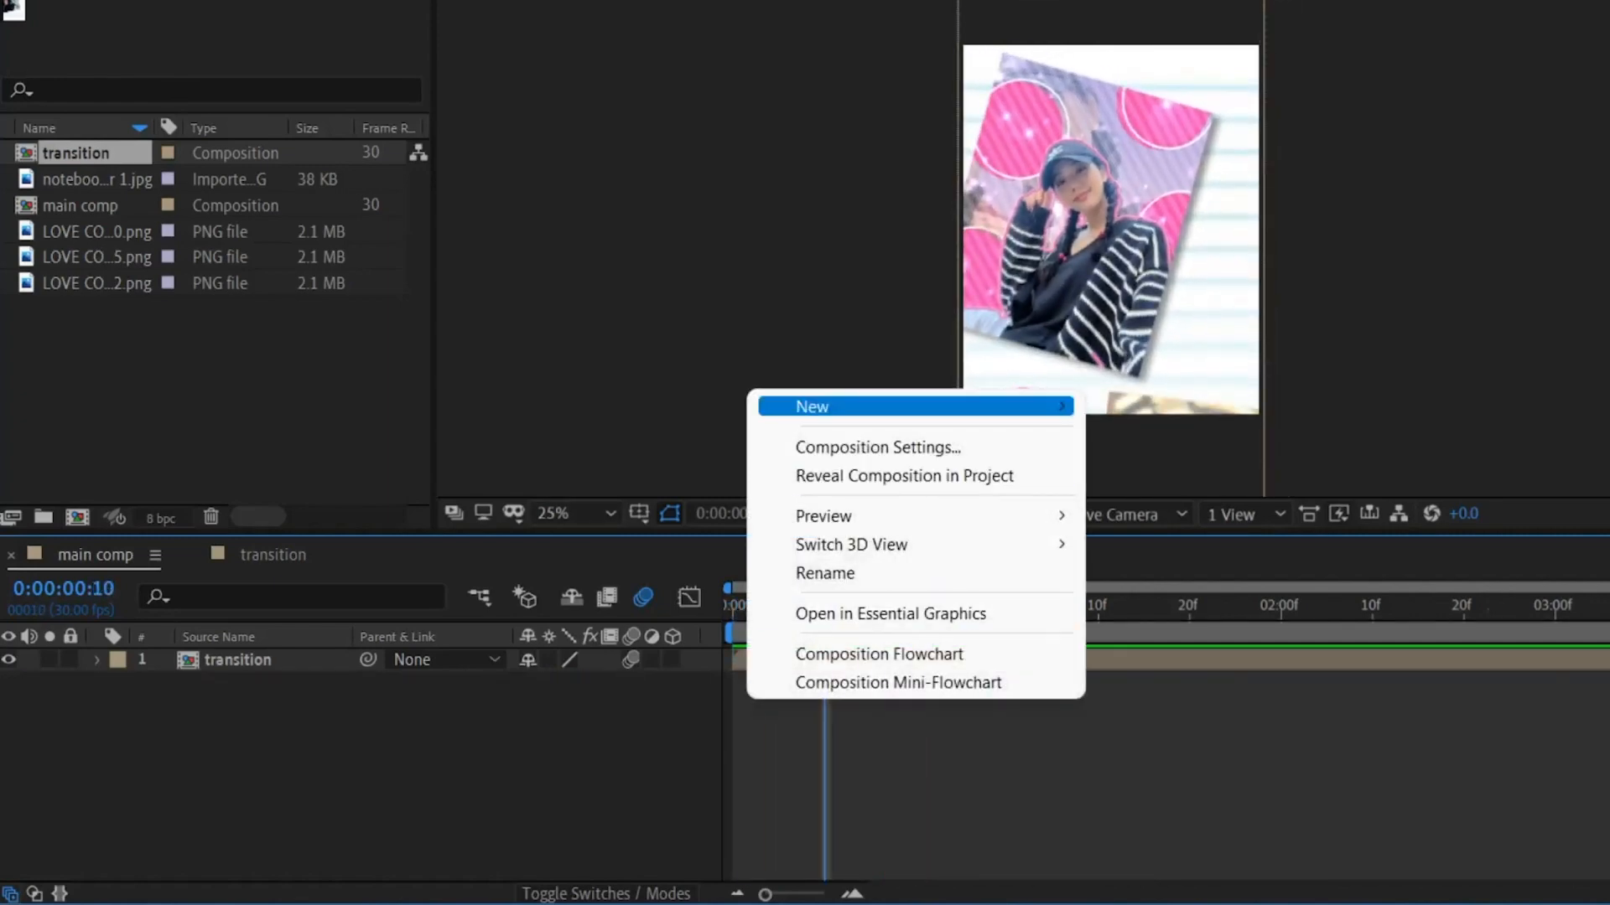
{"action": "mouse_move", "coordinate": [839, 407]}
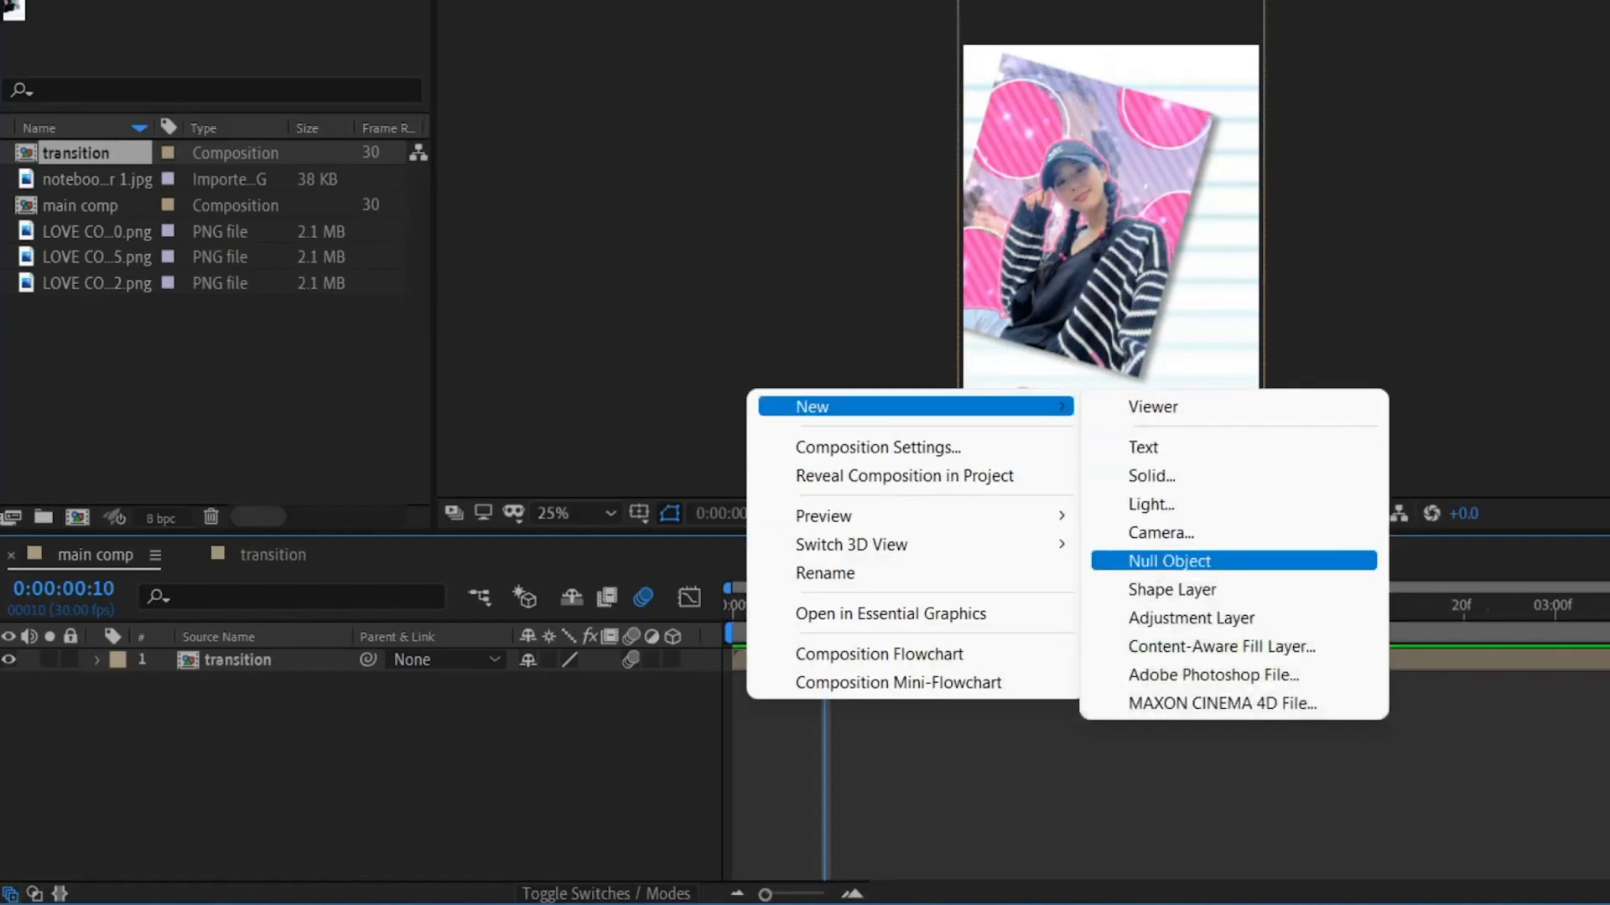
{"action": "left_click", "coordinate": [1170, 561]}
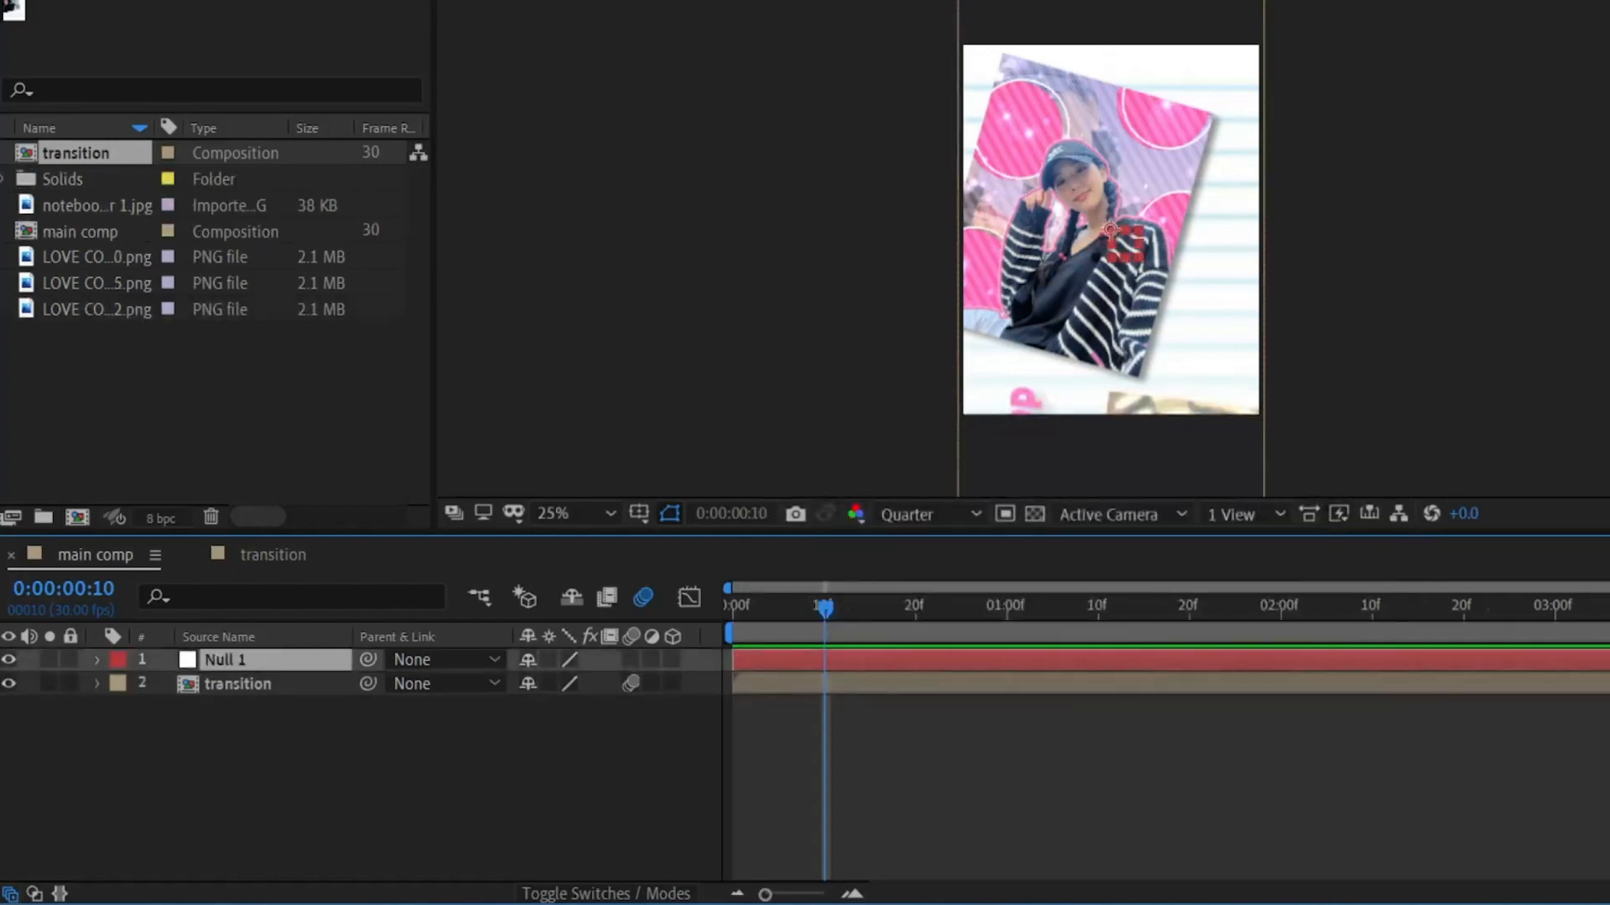
{"action": "left_click", "coordinate": [238, 684]}
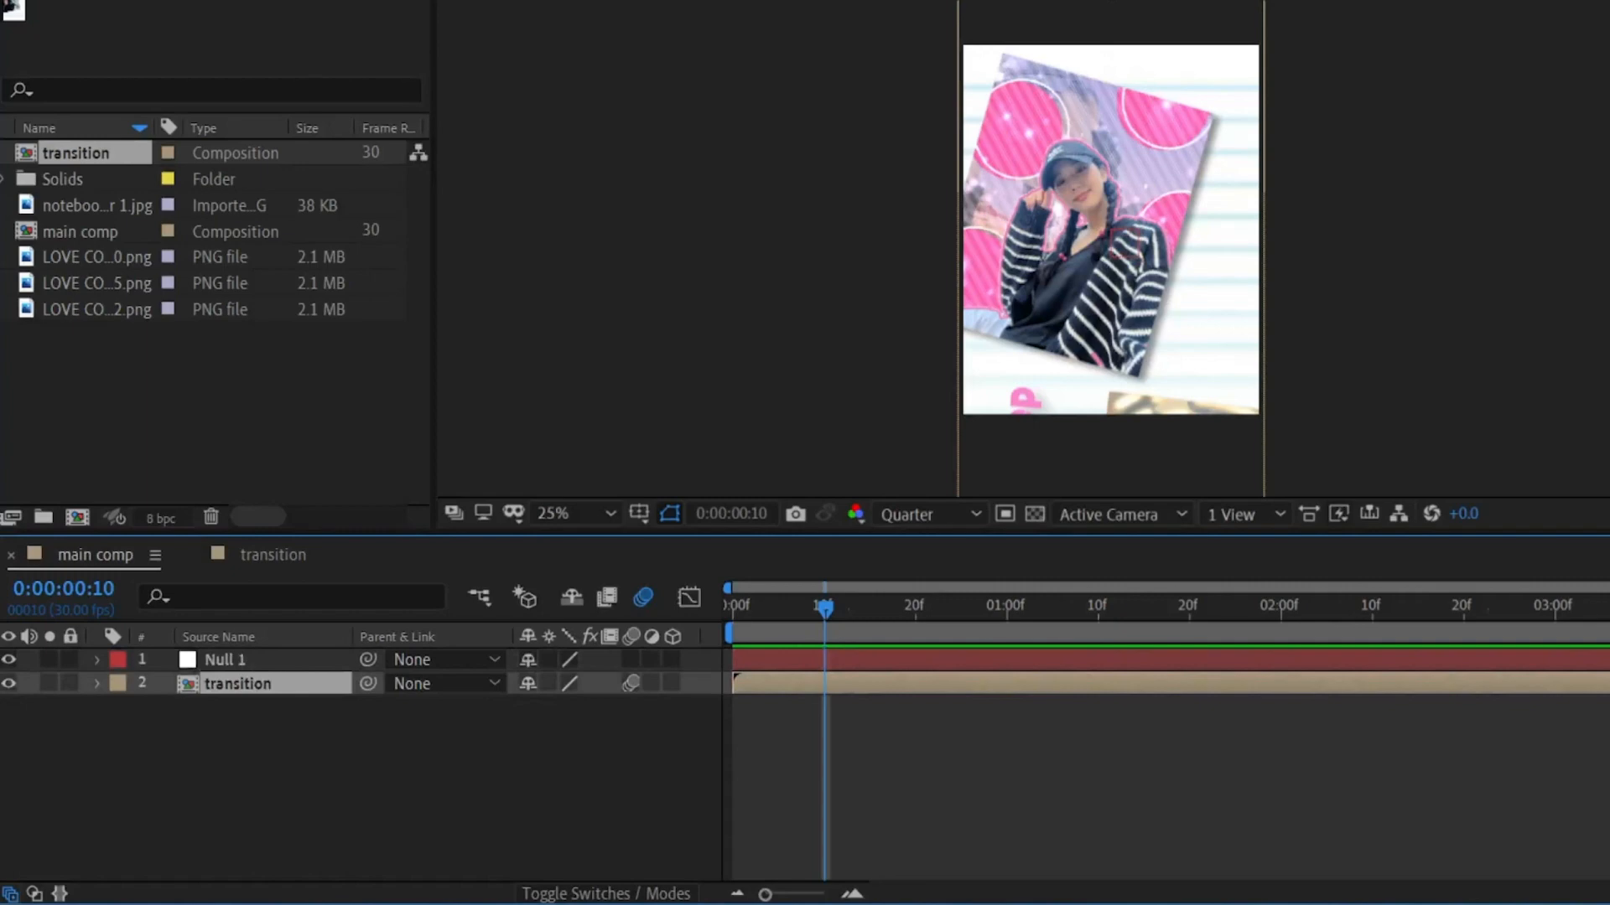
{"action": "left_click_drag", "start_coordinate": [367, 683], "coordinate": [223, 660]}
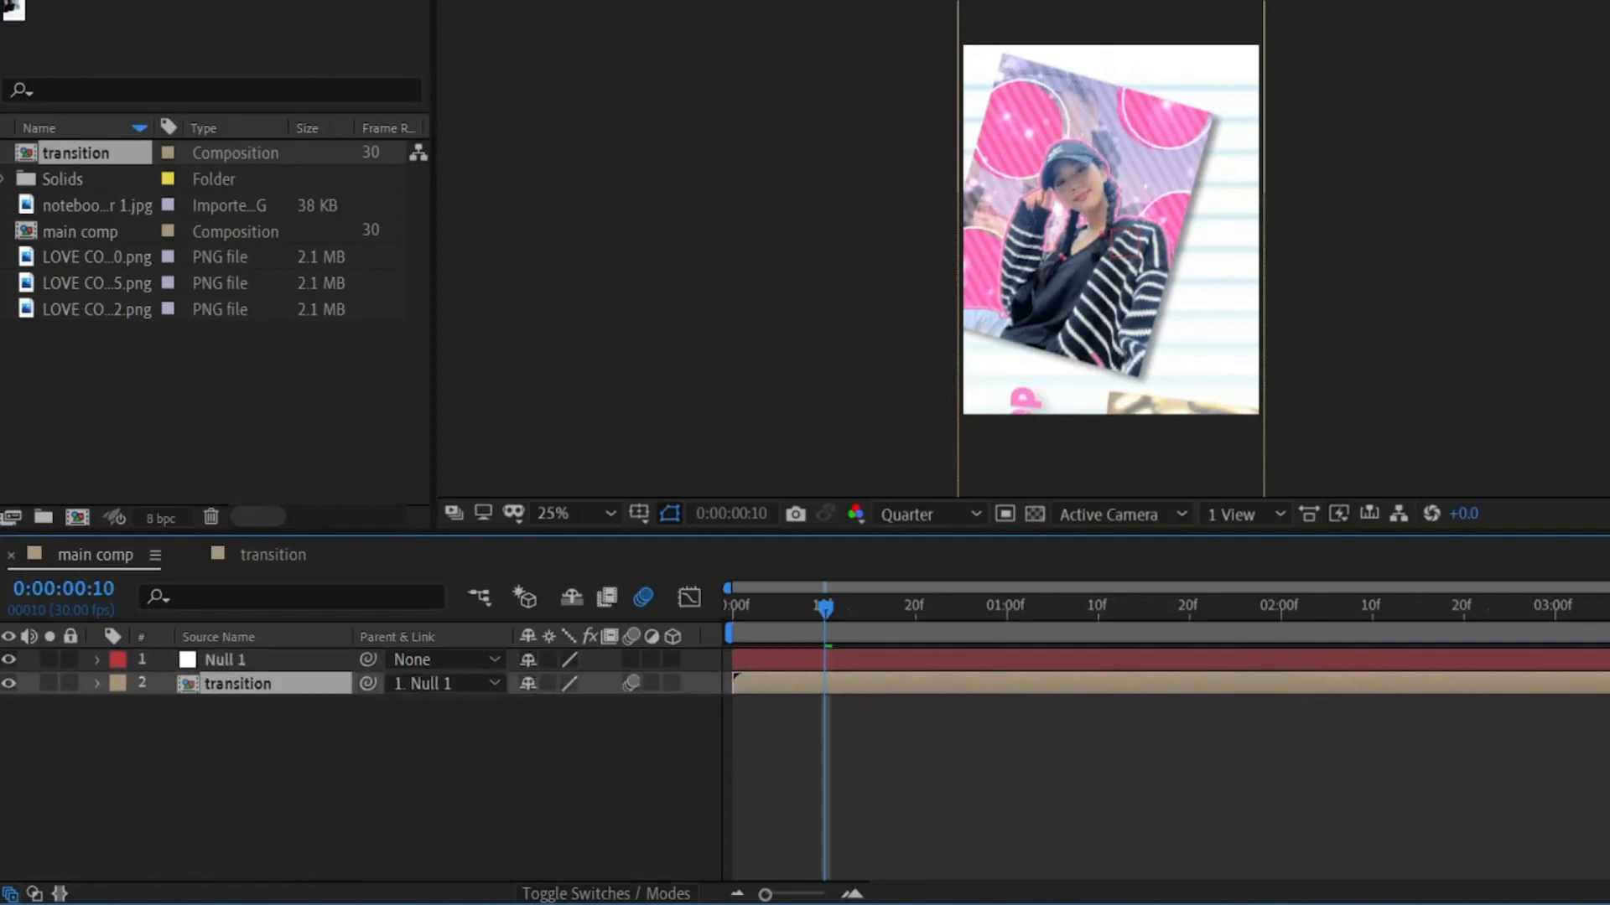
- Start position, rotation and scale keyframes on Null 1 at frame 10 and show all three properties together
{"action": "left_click", "coordinate": [225, 660]}
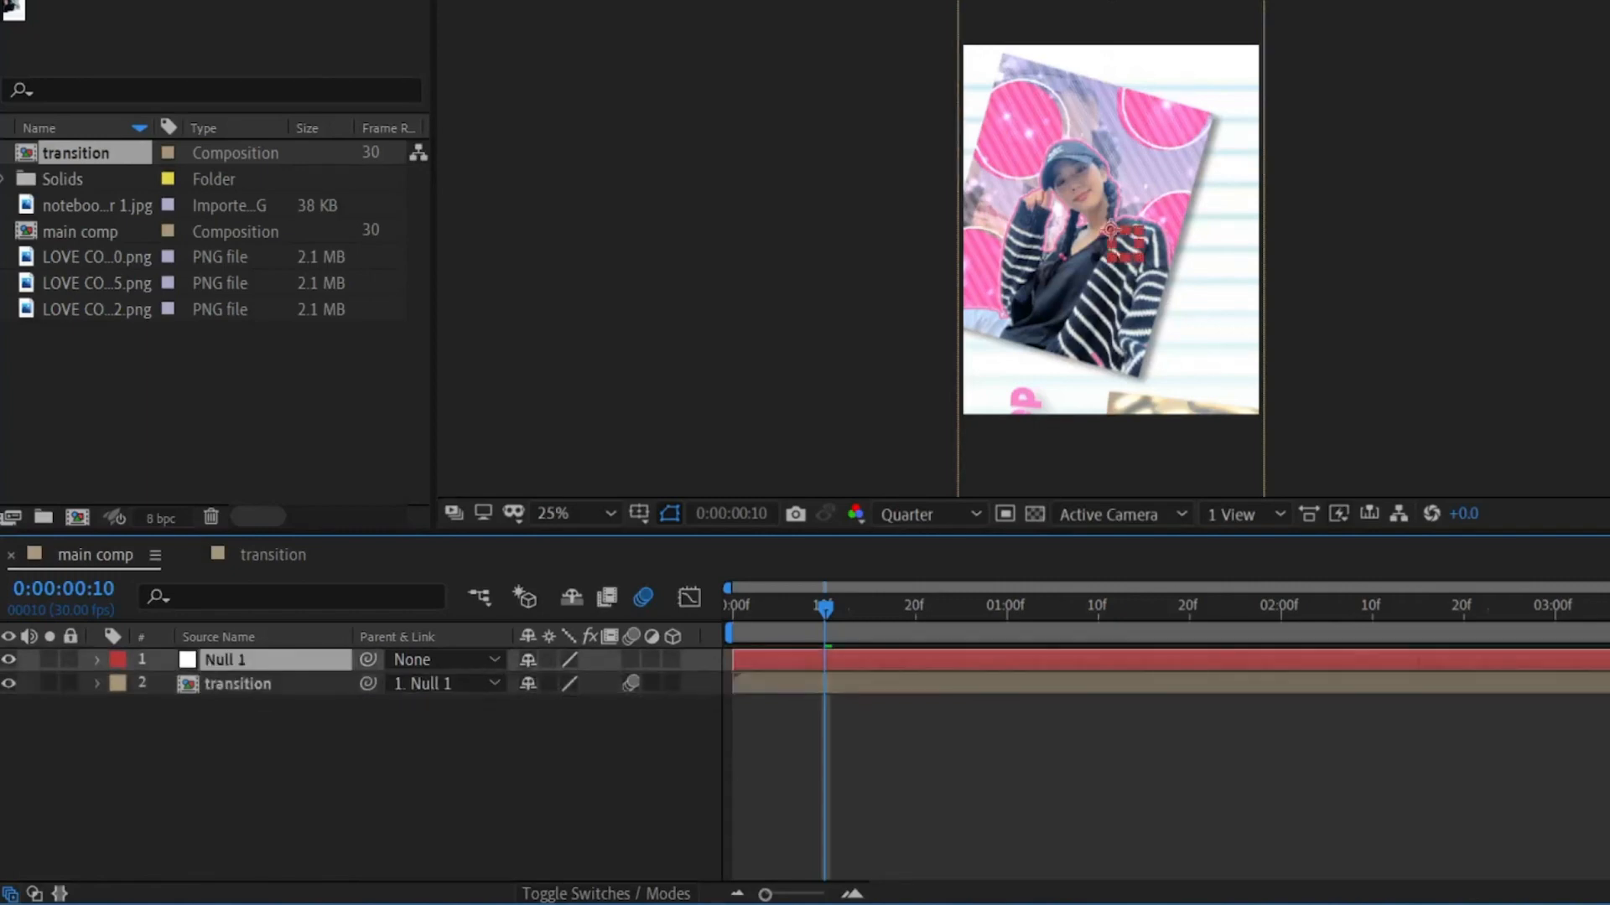
{"action": "key", "text": "p"}
{"action": "left_click", "coordinate": [166, 685]}
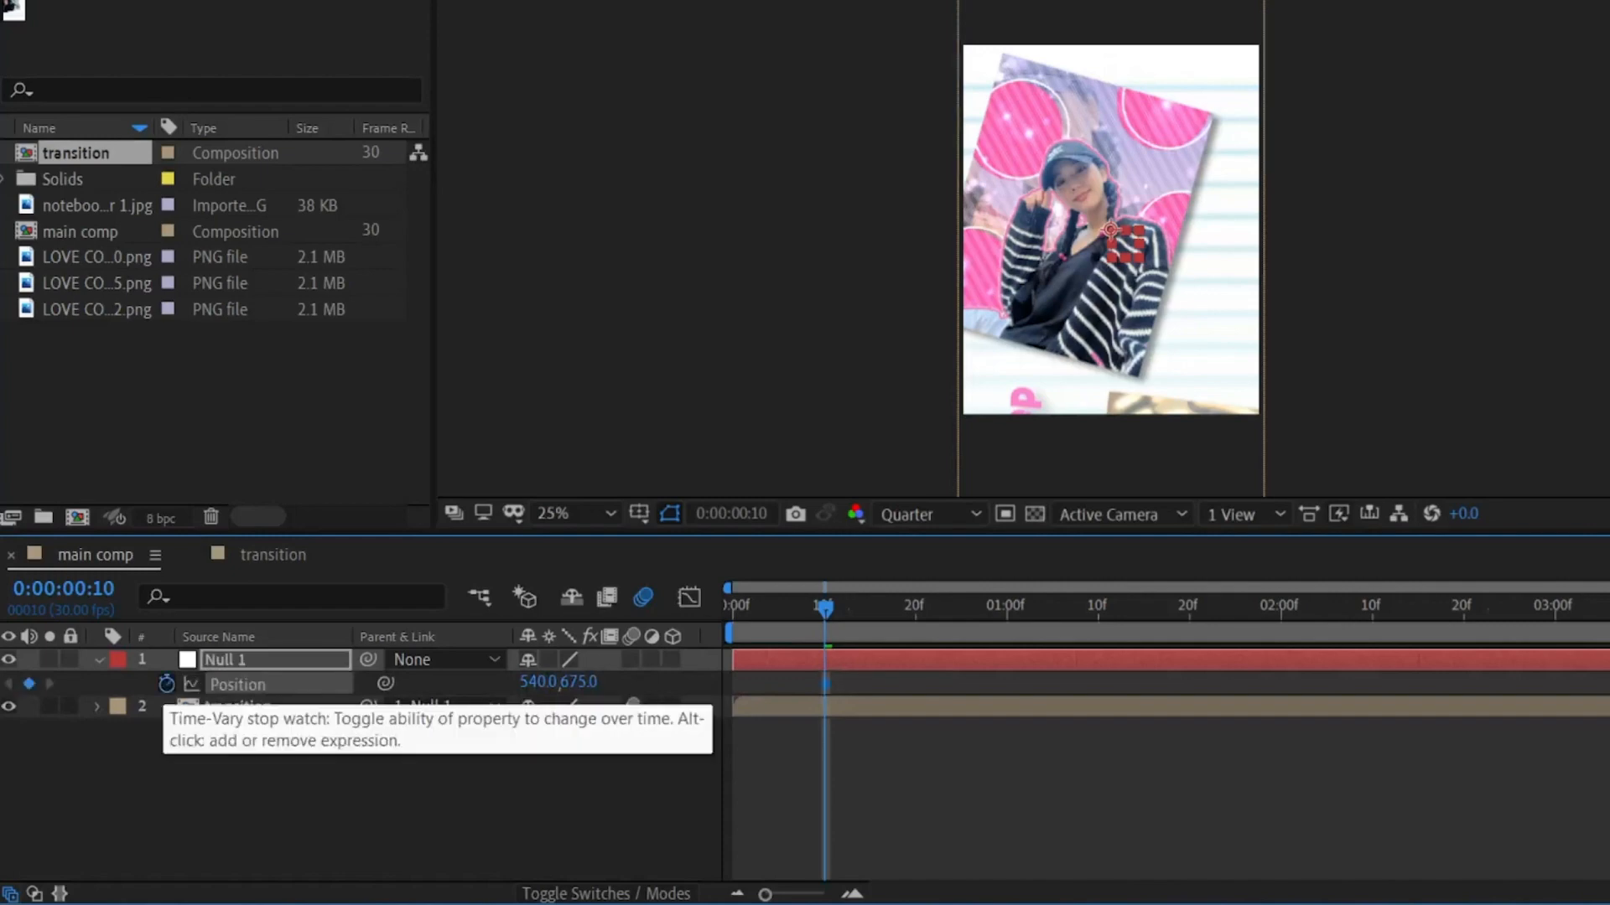
{"action": "key", "text": "r"}
{"action": "left_click", "coordinate": [166, 684]}
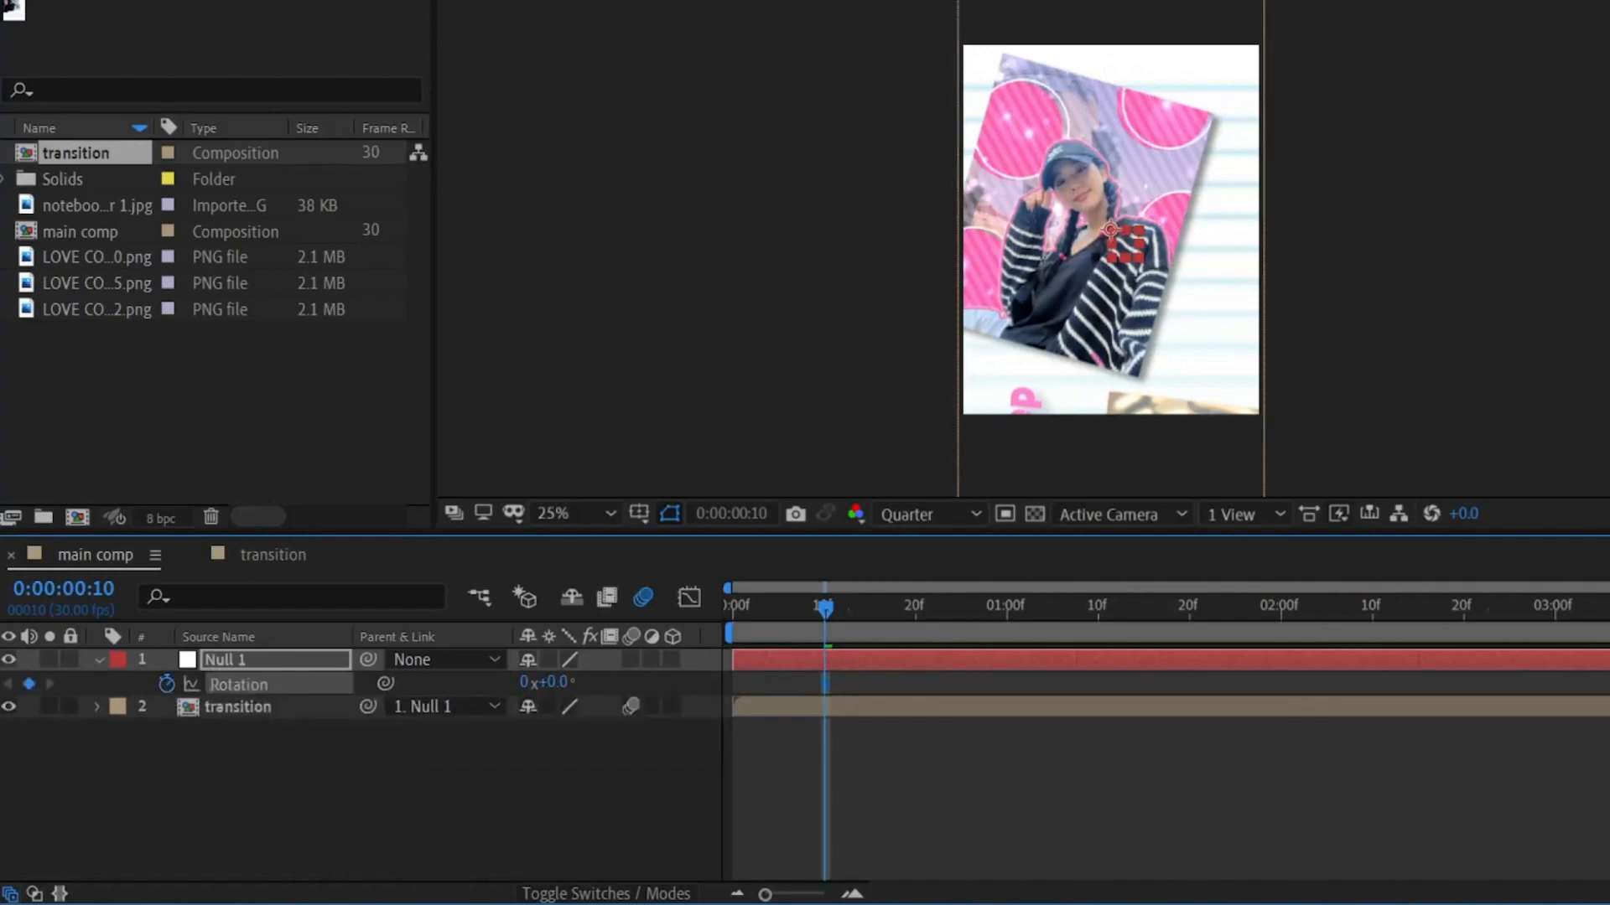
{"action": "key", "text": "s"}
{"action": "left_click", "coordinate": [166, 684]}
{"action": "key", "text": "shift+p"}
{"action": "key", "text": "shift+r"}
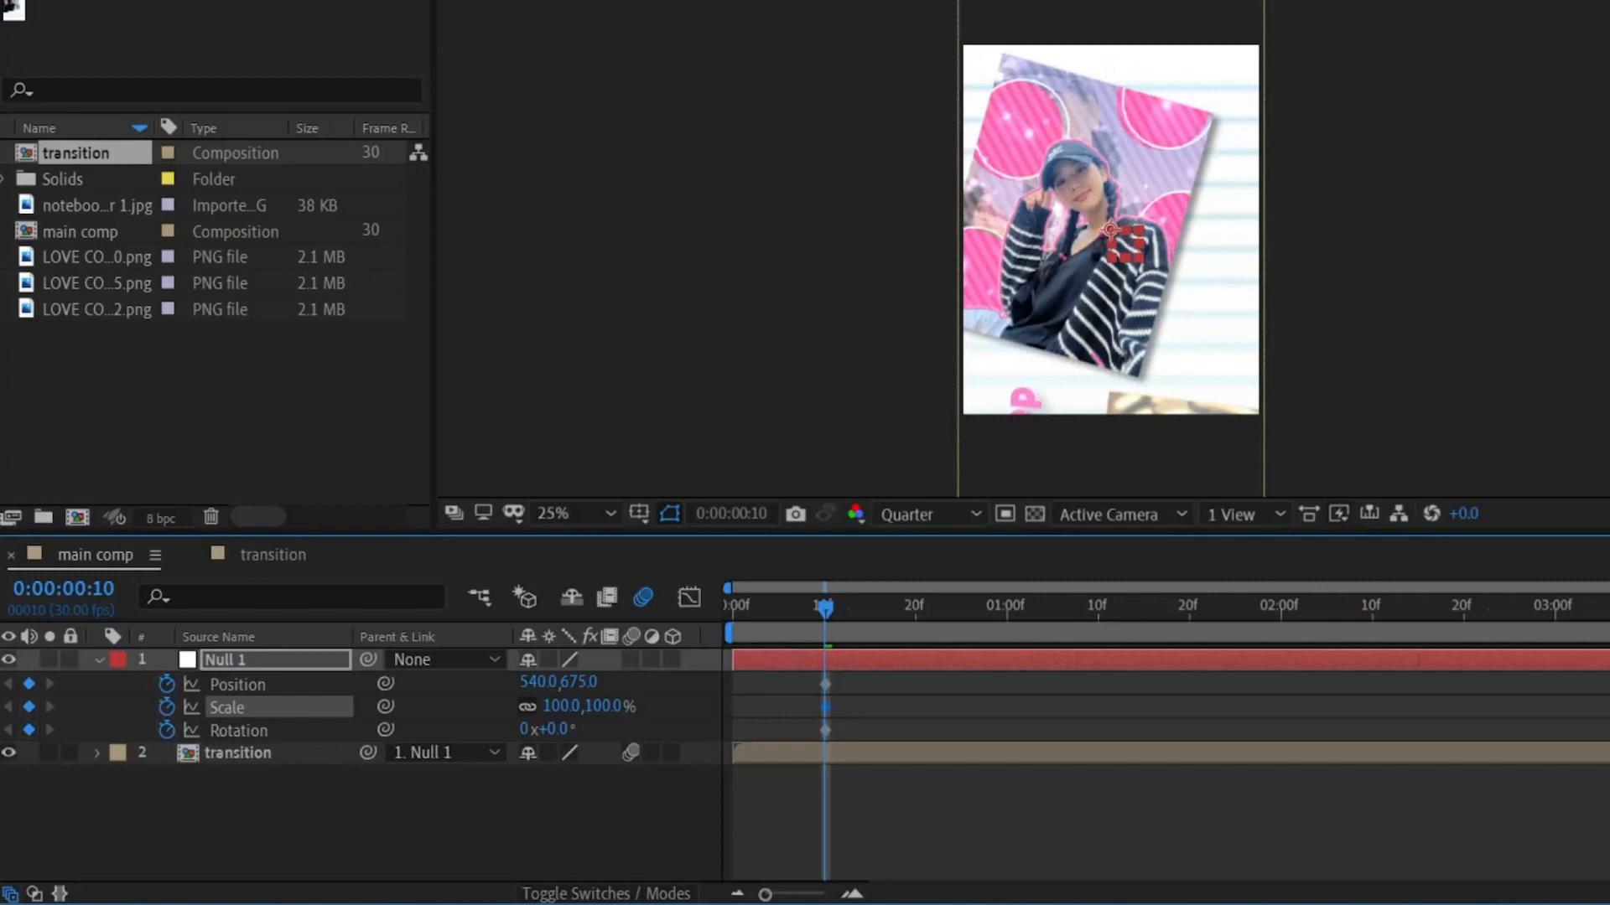
- At 0:00:01:16, keyframe Null 1 with position 273, -300, scale 115% and rotation -15° to frame the second photo
{"action": "left_click_drag", "start_coordinate": [825, 608], "coordinate": [1154, 609]}
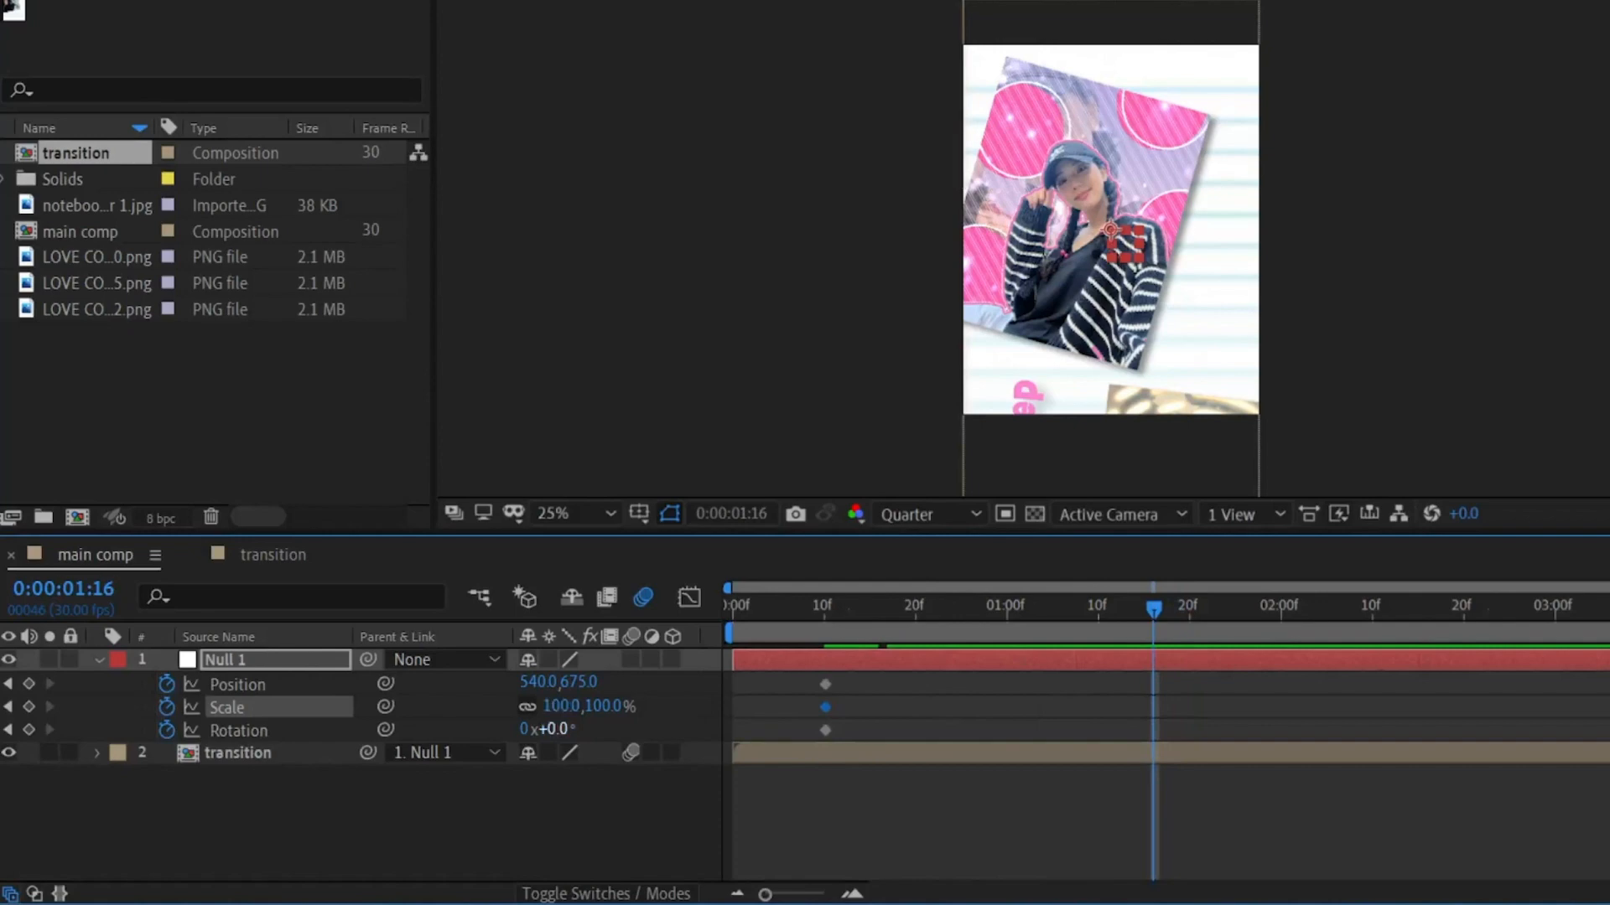
{"action": "left_click_drag", "start_coordinate": [554, 729], "coordinate": [0, 682]}
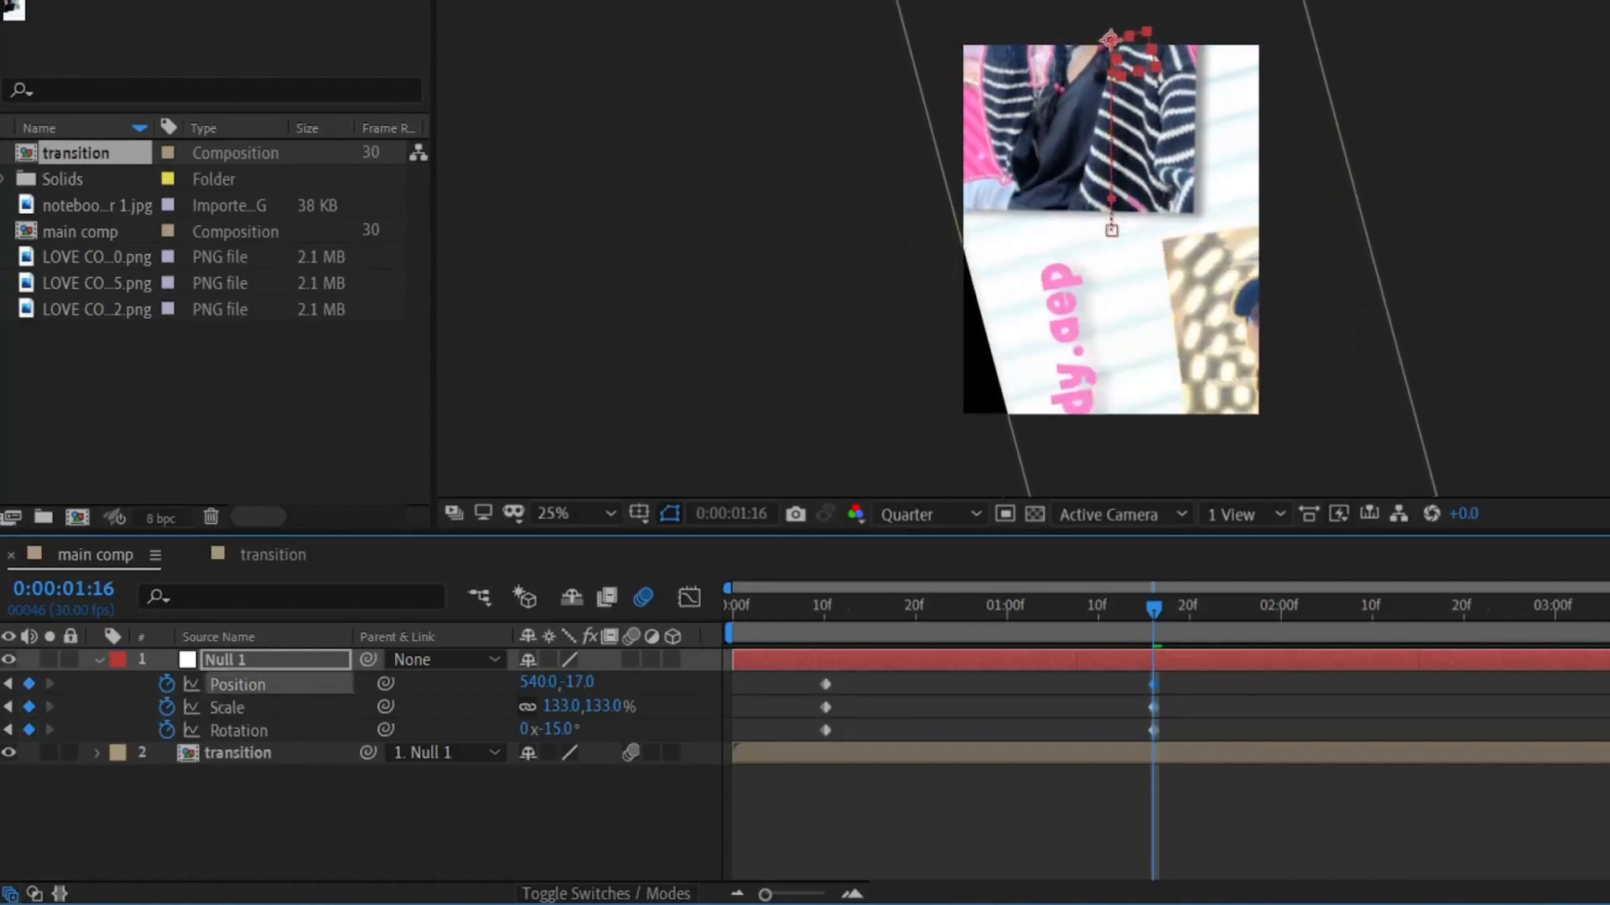
{"action": "left_click_drag", "start_coordinate": [575, 683], "coordinate": [198, 683]}
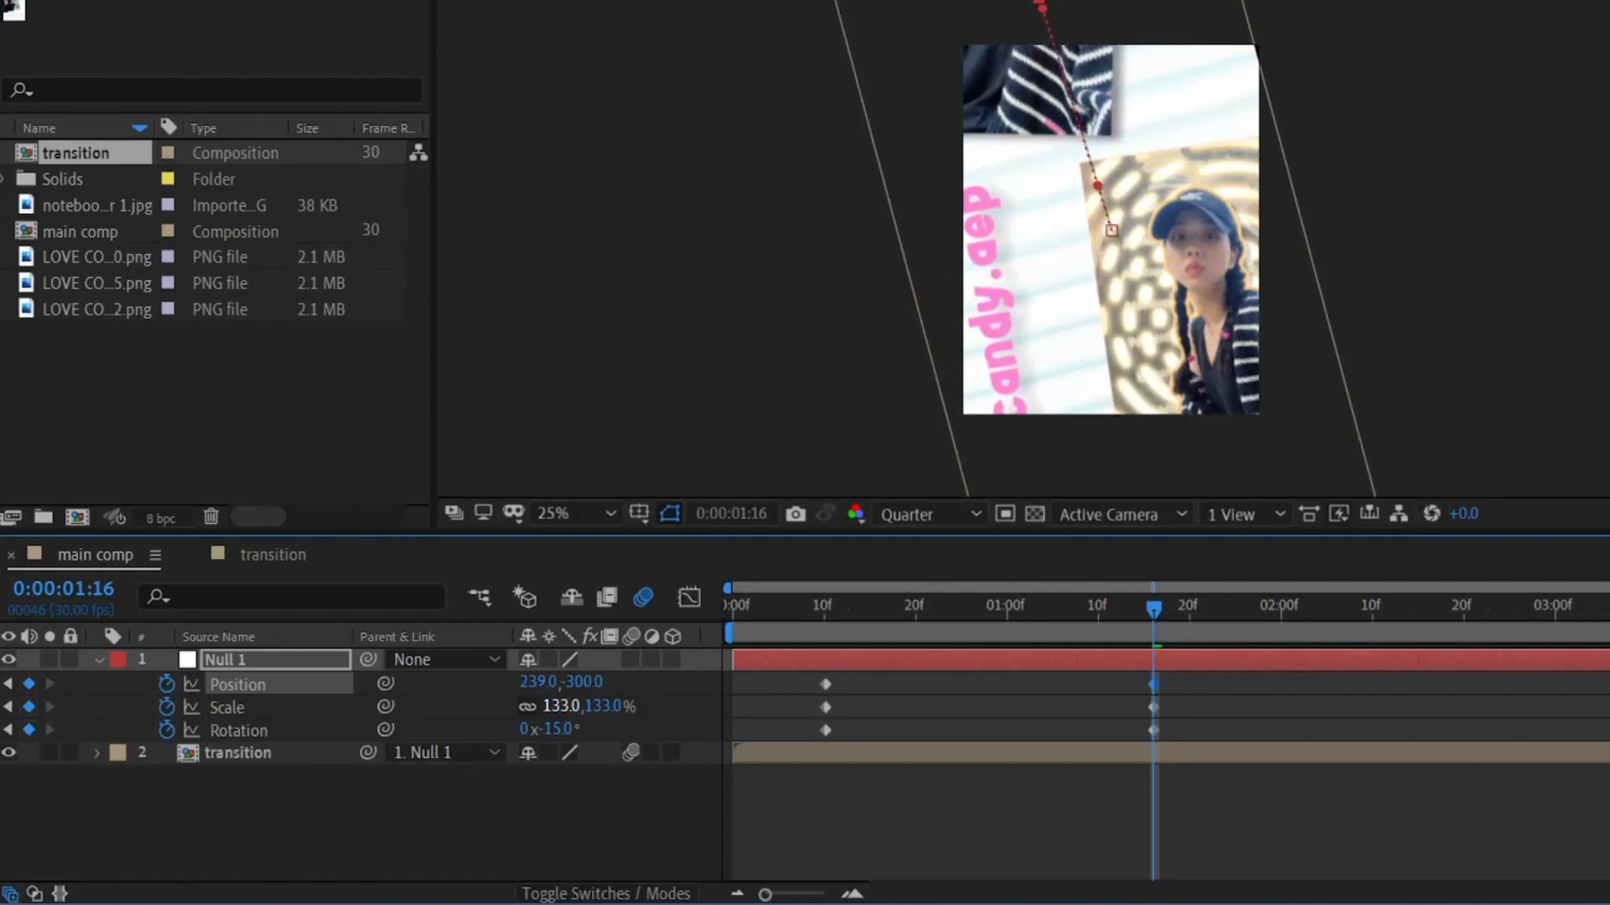
{"action": "mouse_move", "coordinate": [559, 706]}
{"action": "left_mouse_down"}
{"action": "mouse_move", "coordinate": [541, 706]}
{"action": "mouse_move", "coordinate": [601, 682]}
{"action": "mouse_move", "coordinate": [576, 682]}
{"action": "left_mouse_up"}
{"action": "left_click", "coordinate": [561, 811]}
{"action": "left_click", "coordinate": [704, 335]}
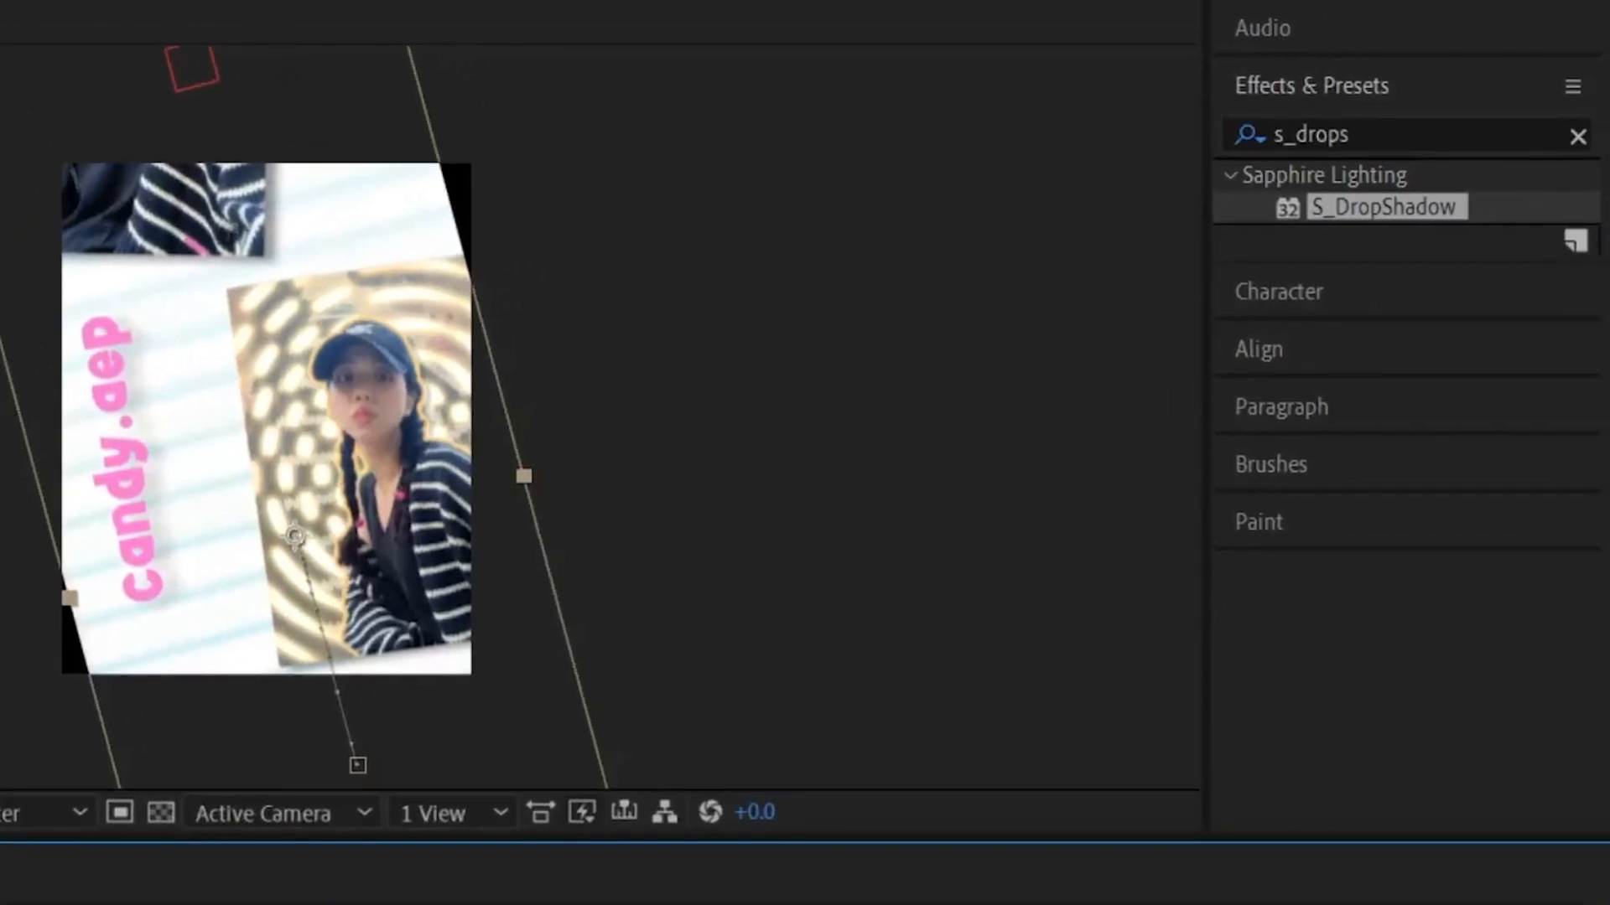
- Apply Motion Tile to the transition layer with output width and height 210 and Mirror Edges enabled
{"action": "left_click", "coordinate": [1341, 135]}
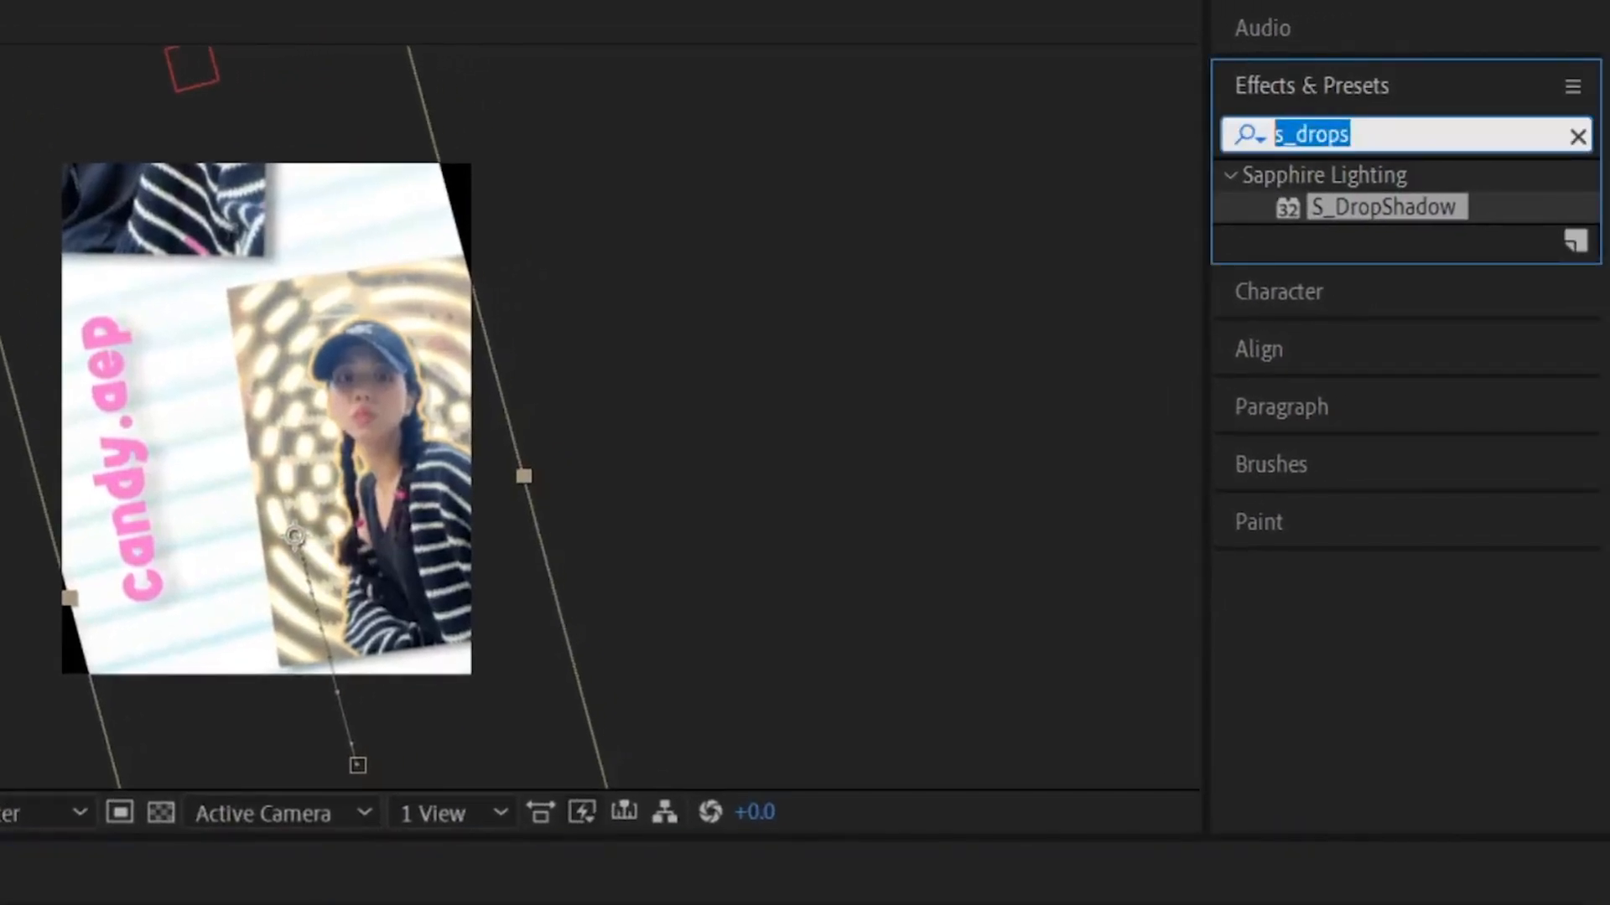
{"action": "type", "text": "motio"}
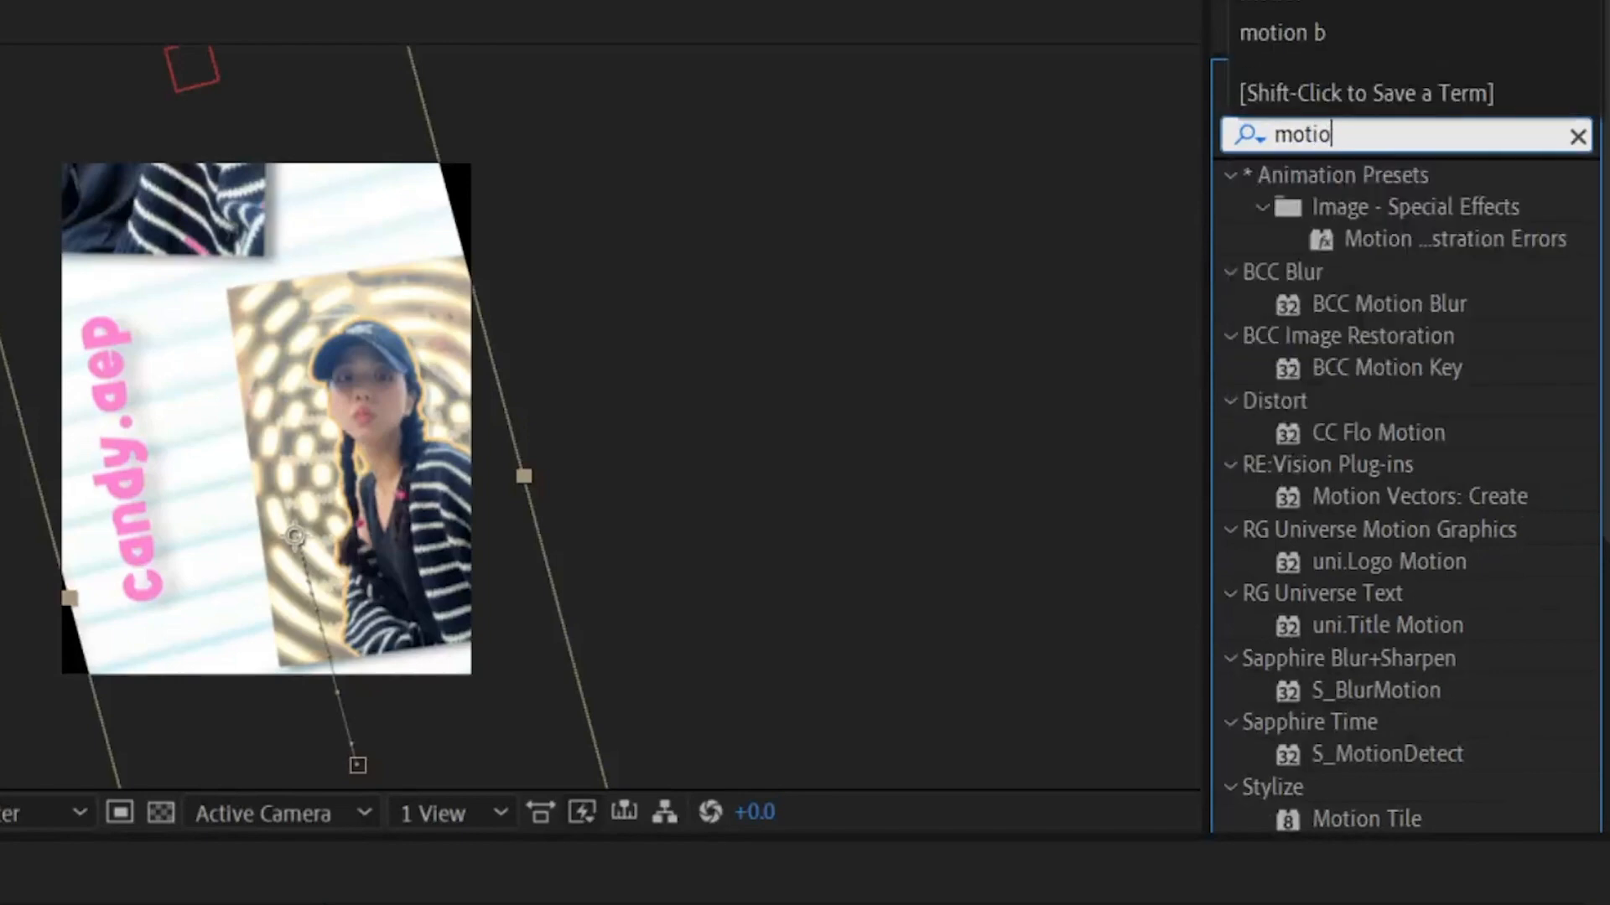
{"action": "type", "text": "n t"}
{"action": "left_click_drag", "start_coordinate": [1367, 207], "coordinate": [503, 904]}
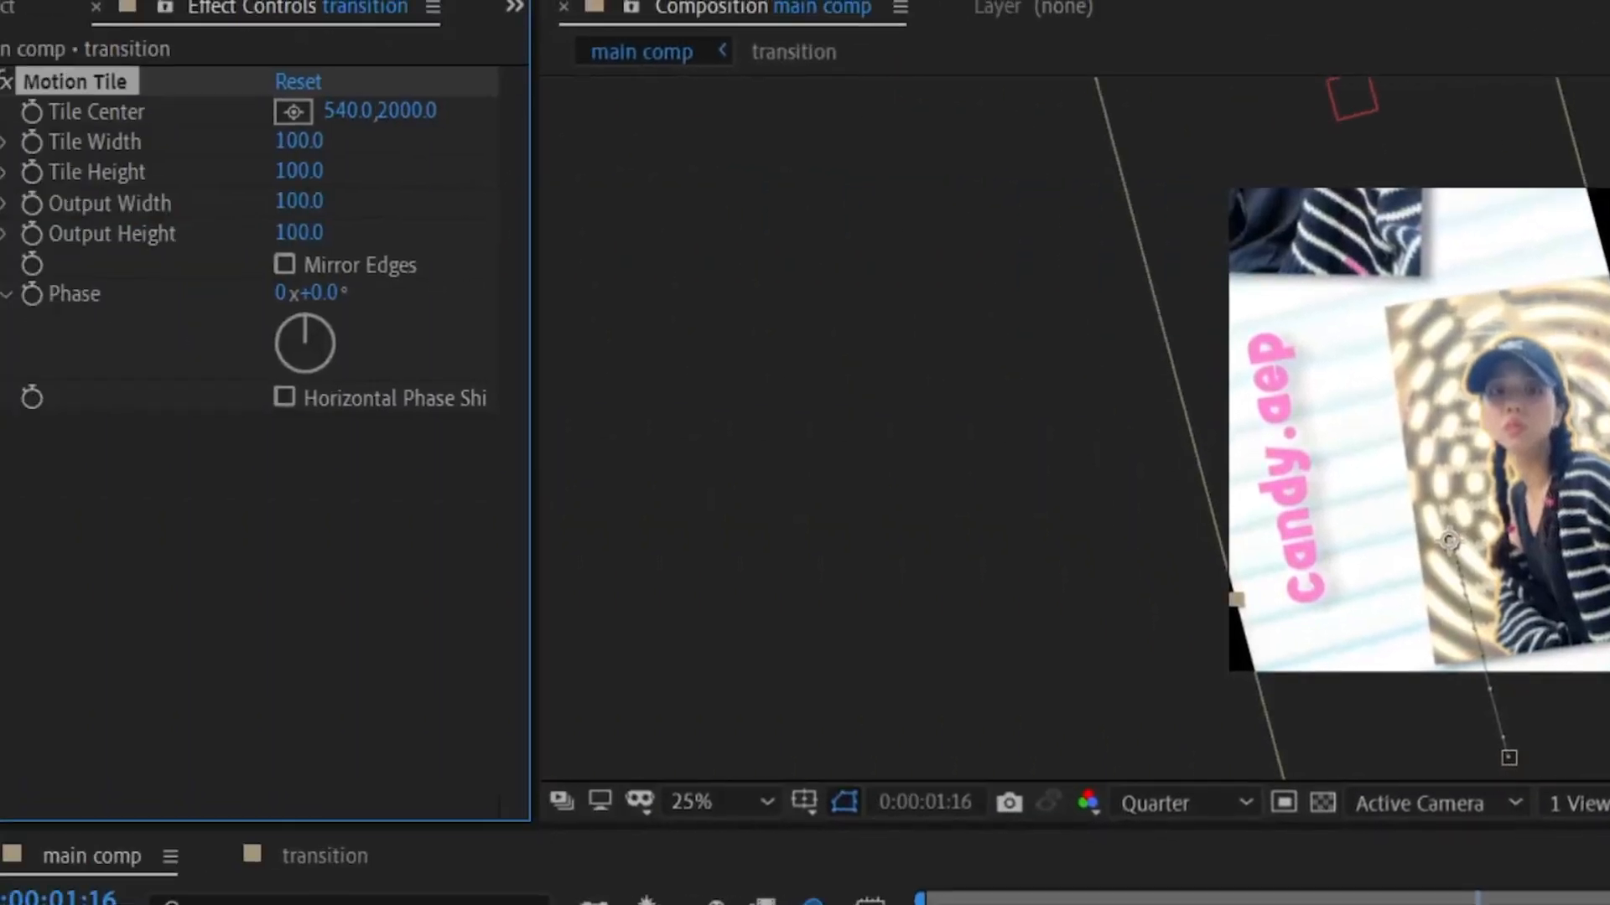
{"action": "type", "text": "210"}
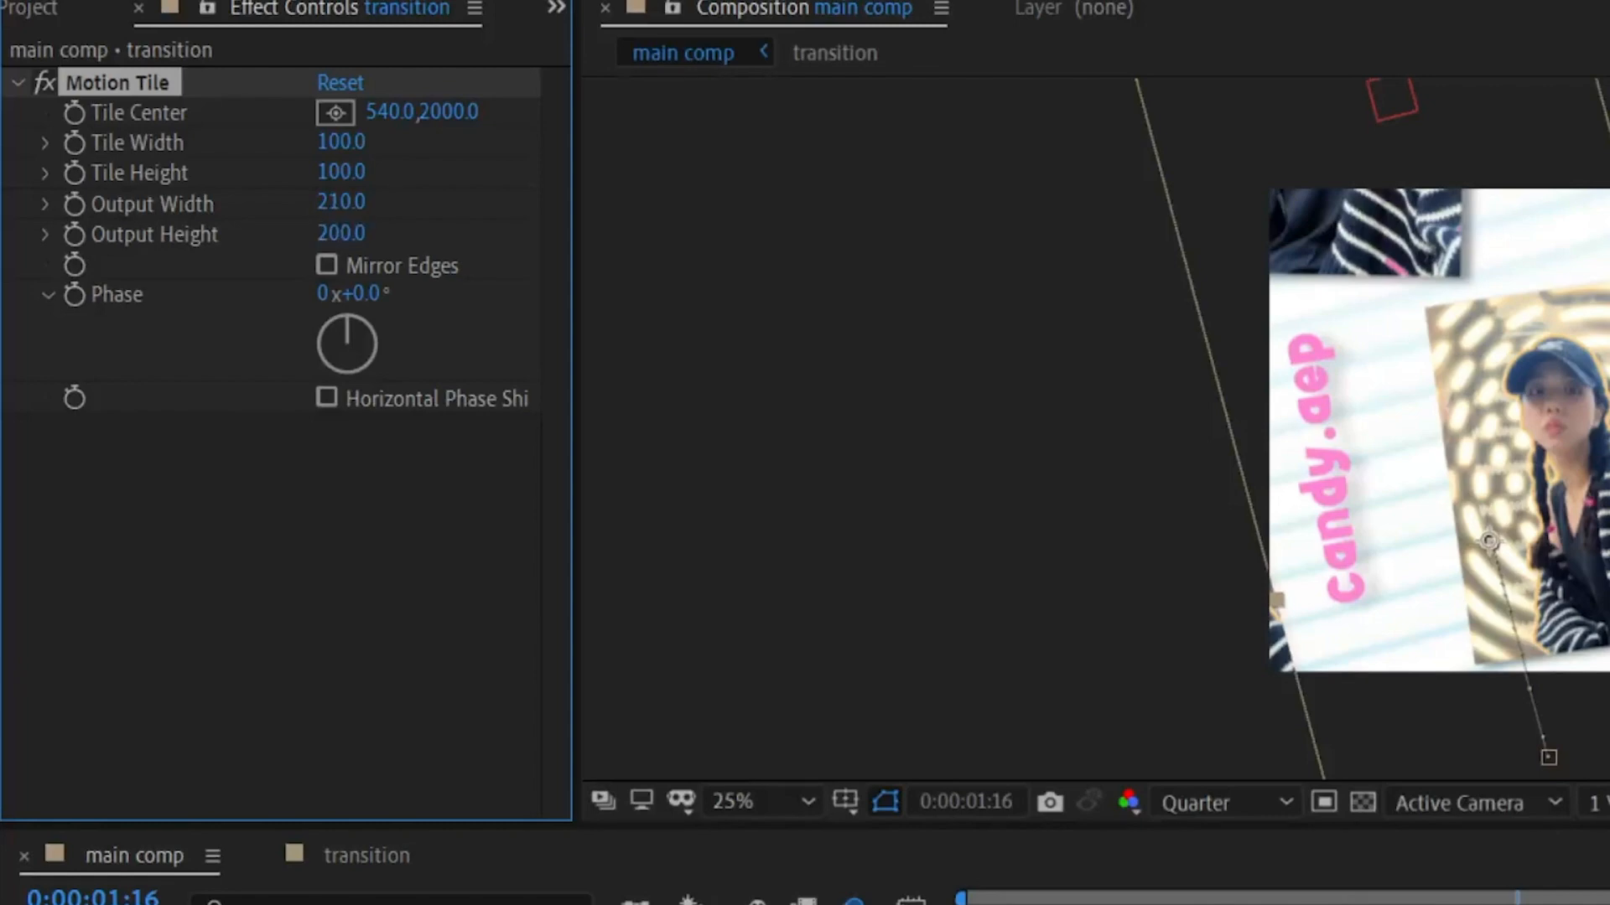
{"action": "key", "text": "Return"}
{"action": "left_click", "coordinate": [327, 265]}
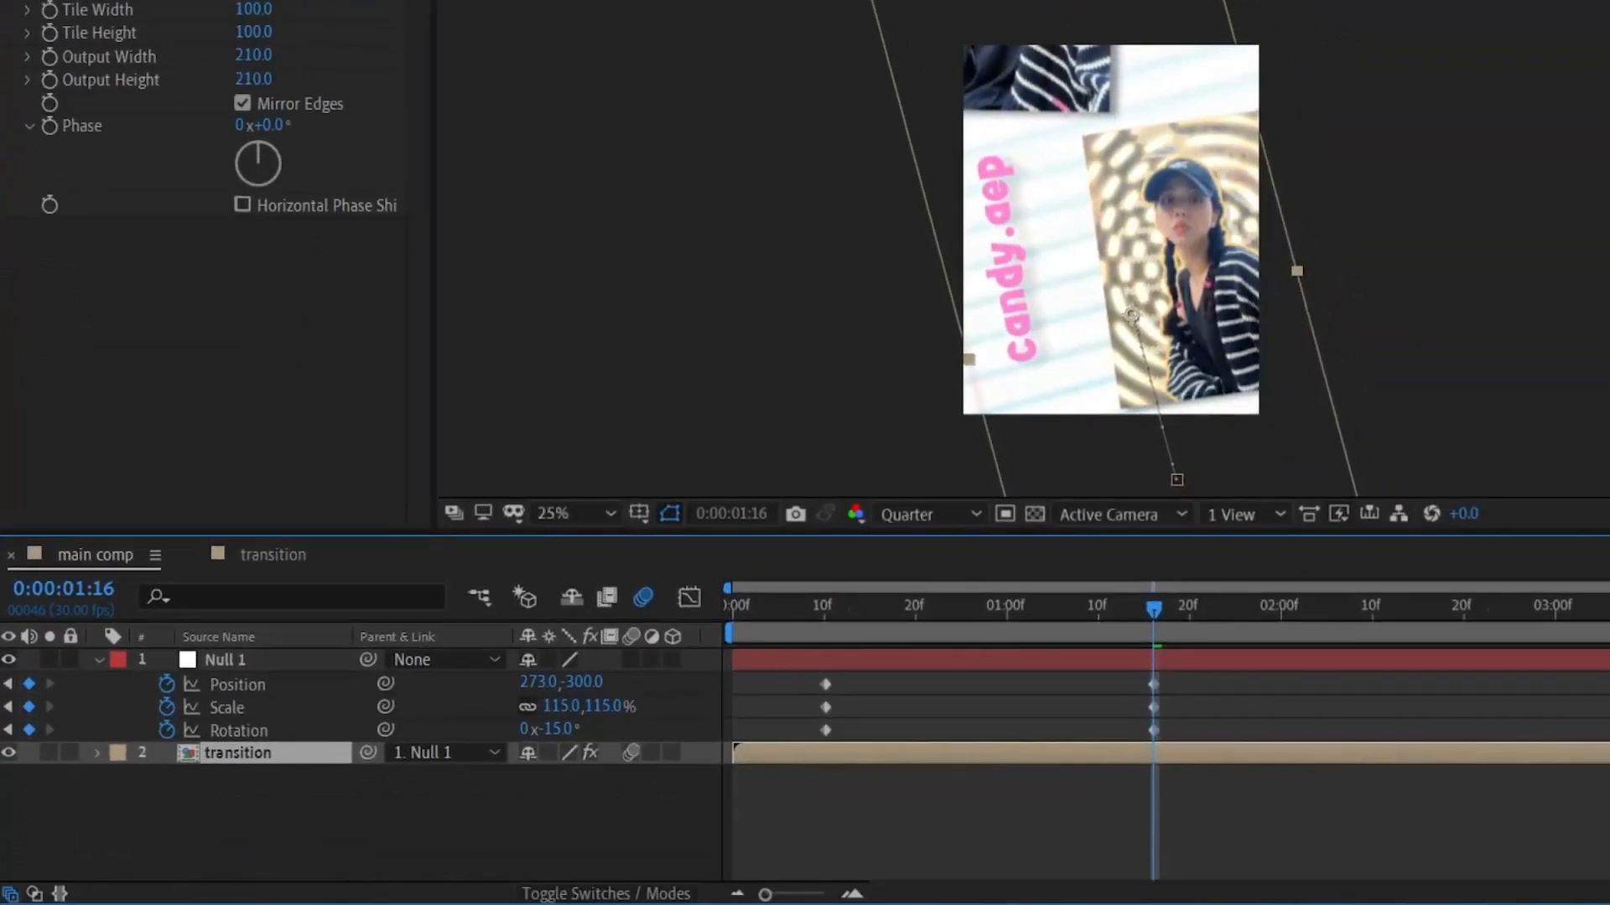
- Apply Easy Ease to all of Null 1's position, scale and rotation keyframes
{"action": "left_click_drag", "start_coordinate": [1177, 674], "coordinate": [806, 737]}
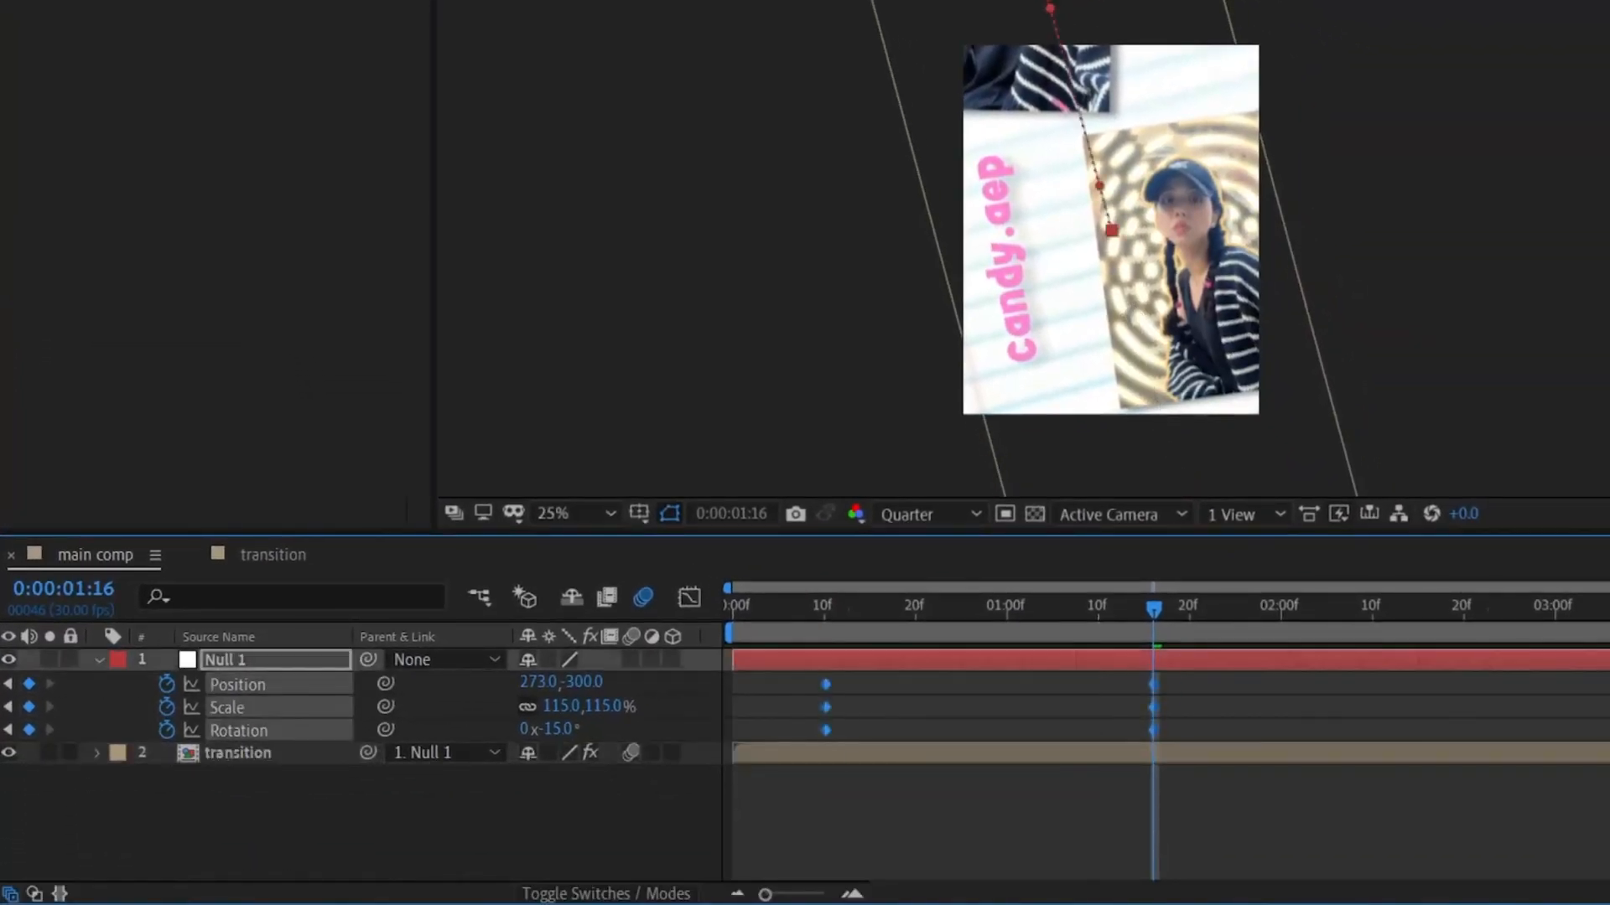
{"action": "right_click", "coordinate": [1153, 684]}
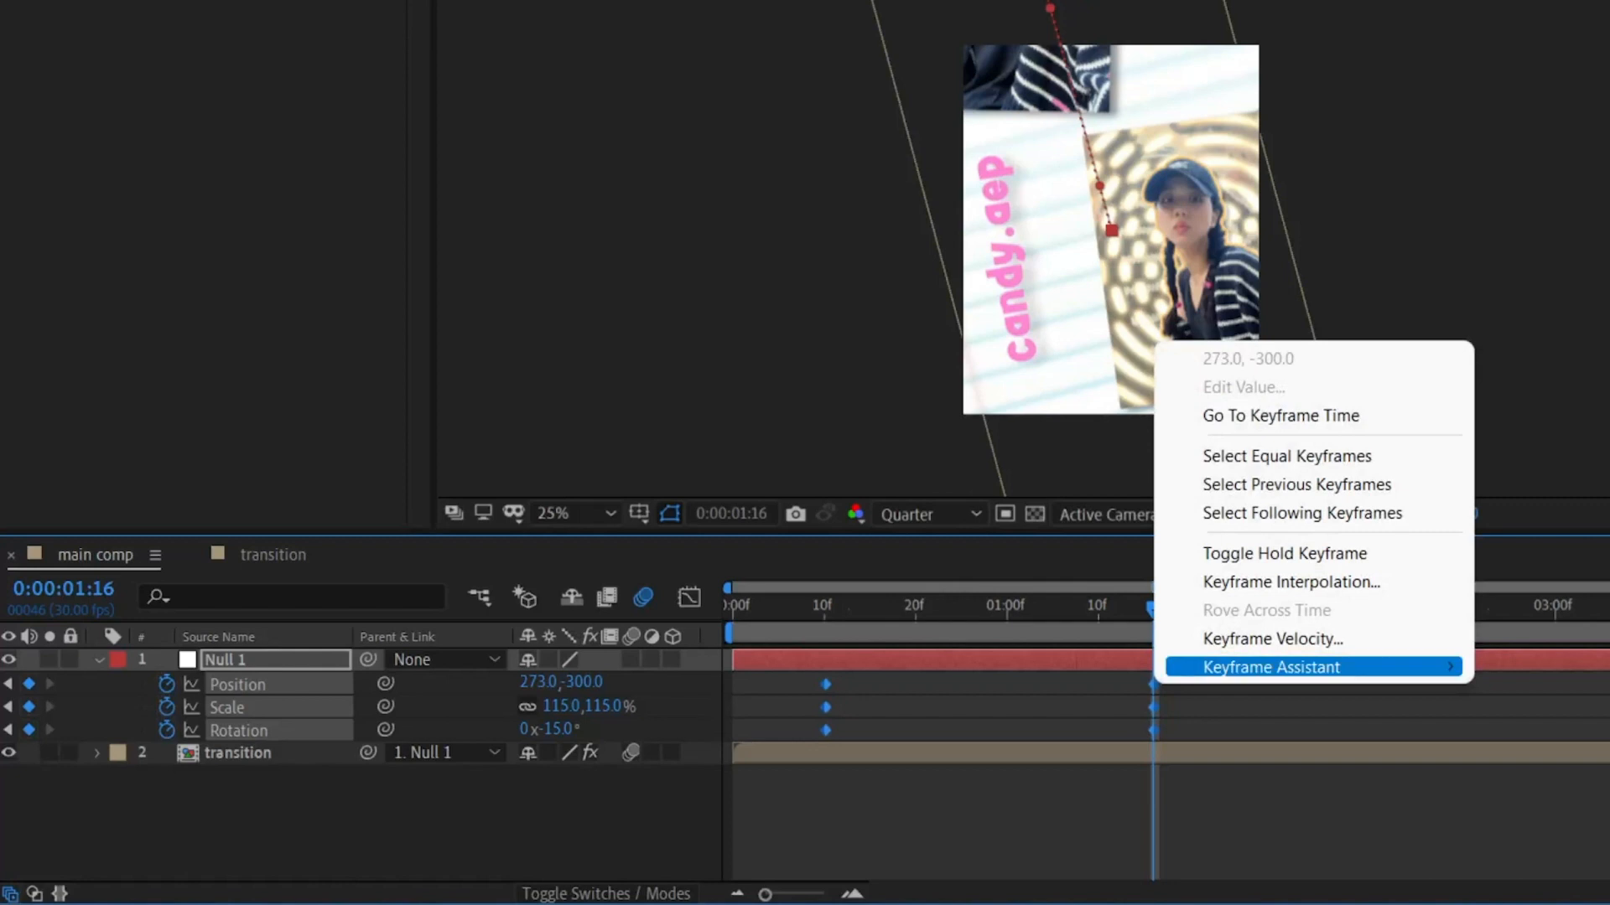
{"action": "mouse_move", "coordinate": [1308, 667]}
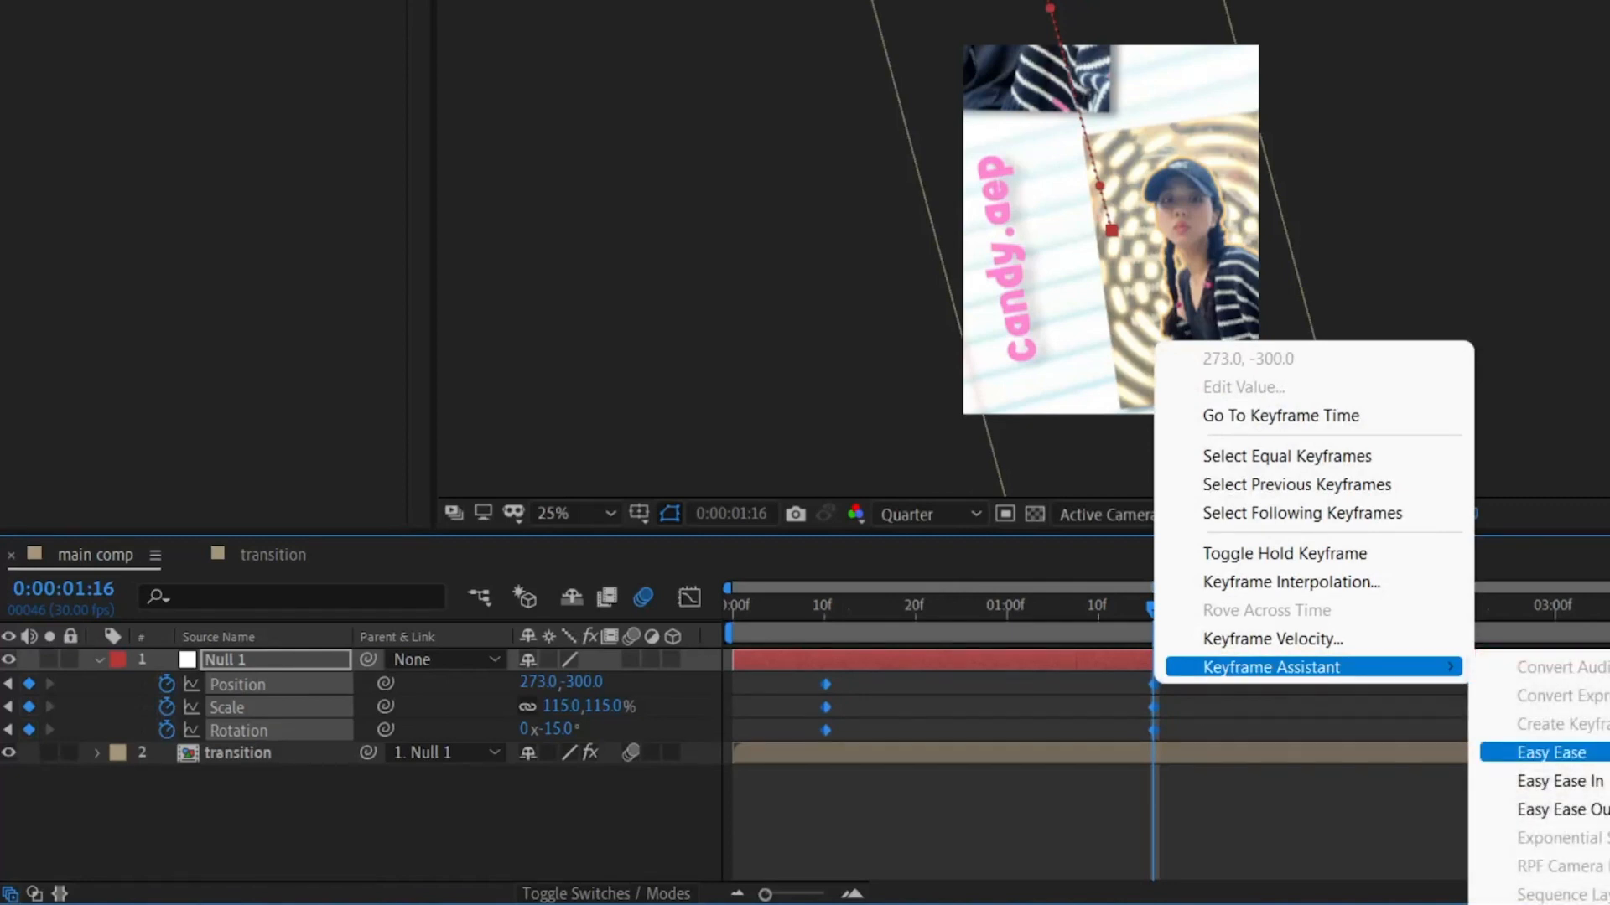
{"action": "left_click", "coordinate": [1551, 752]}
- Reshape Null 1's speed curves to peak around frame 23 with a longer slowdown, preview the motion and collapse the layer's properties
{"action": "key", "text": "shift+F3"}
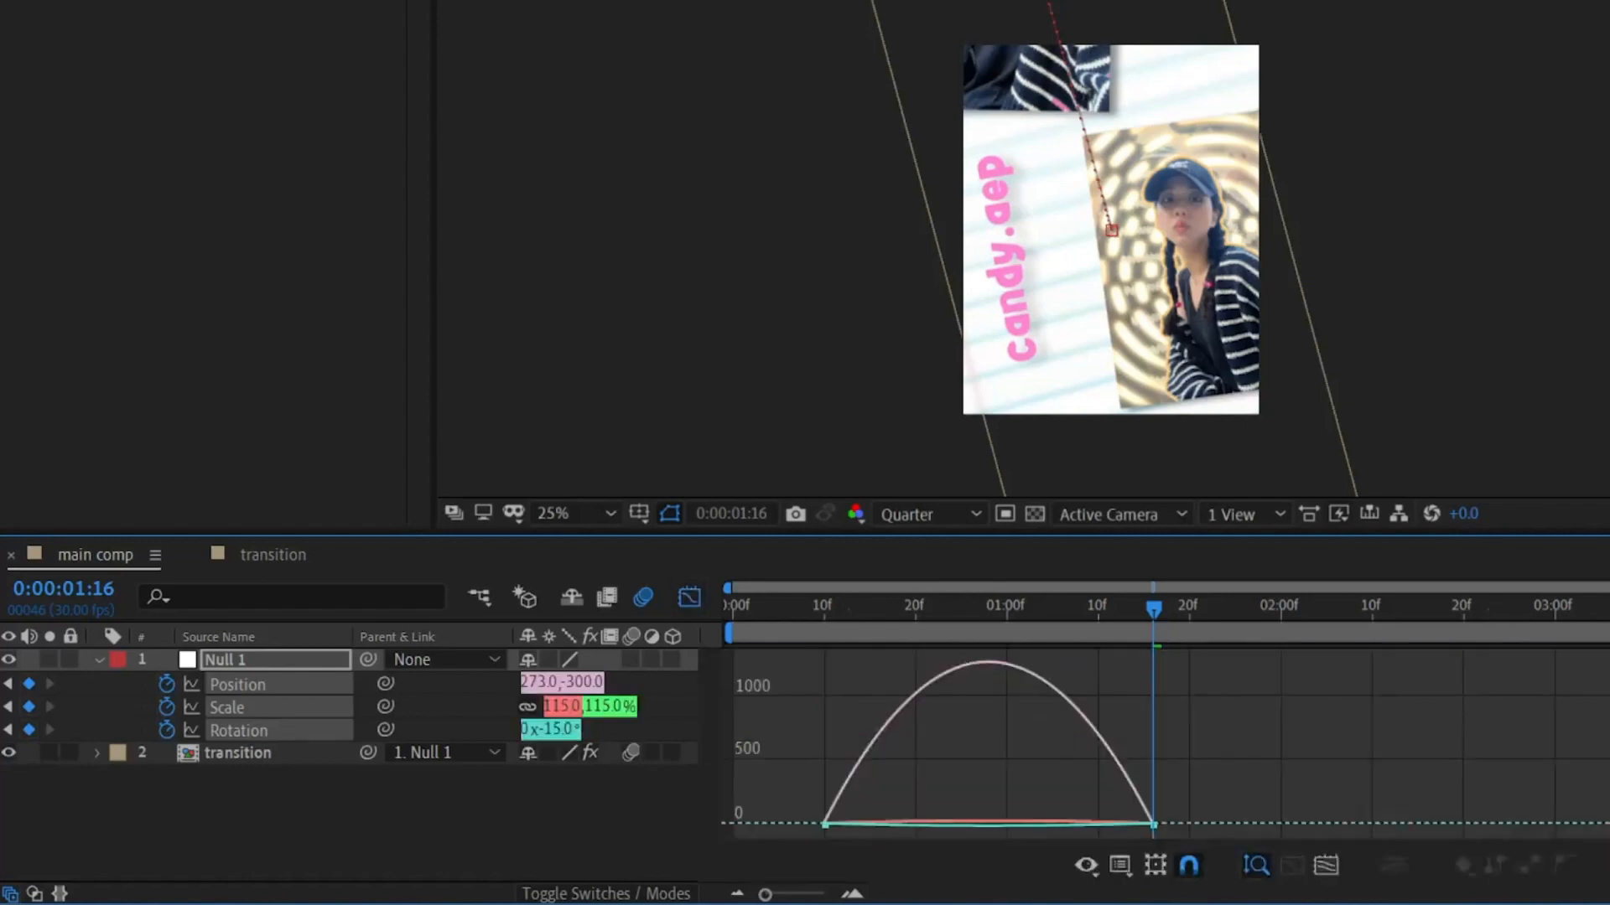
{"action": "left_click_drag", "start_coordinate": [1097, 823], "coordinate": [1009, 823]}
{"action": "left_click_drag", "start_coordinate": [882, 783], "coordinate": [752, 832]}
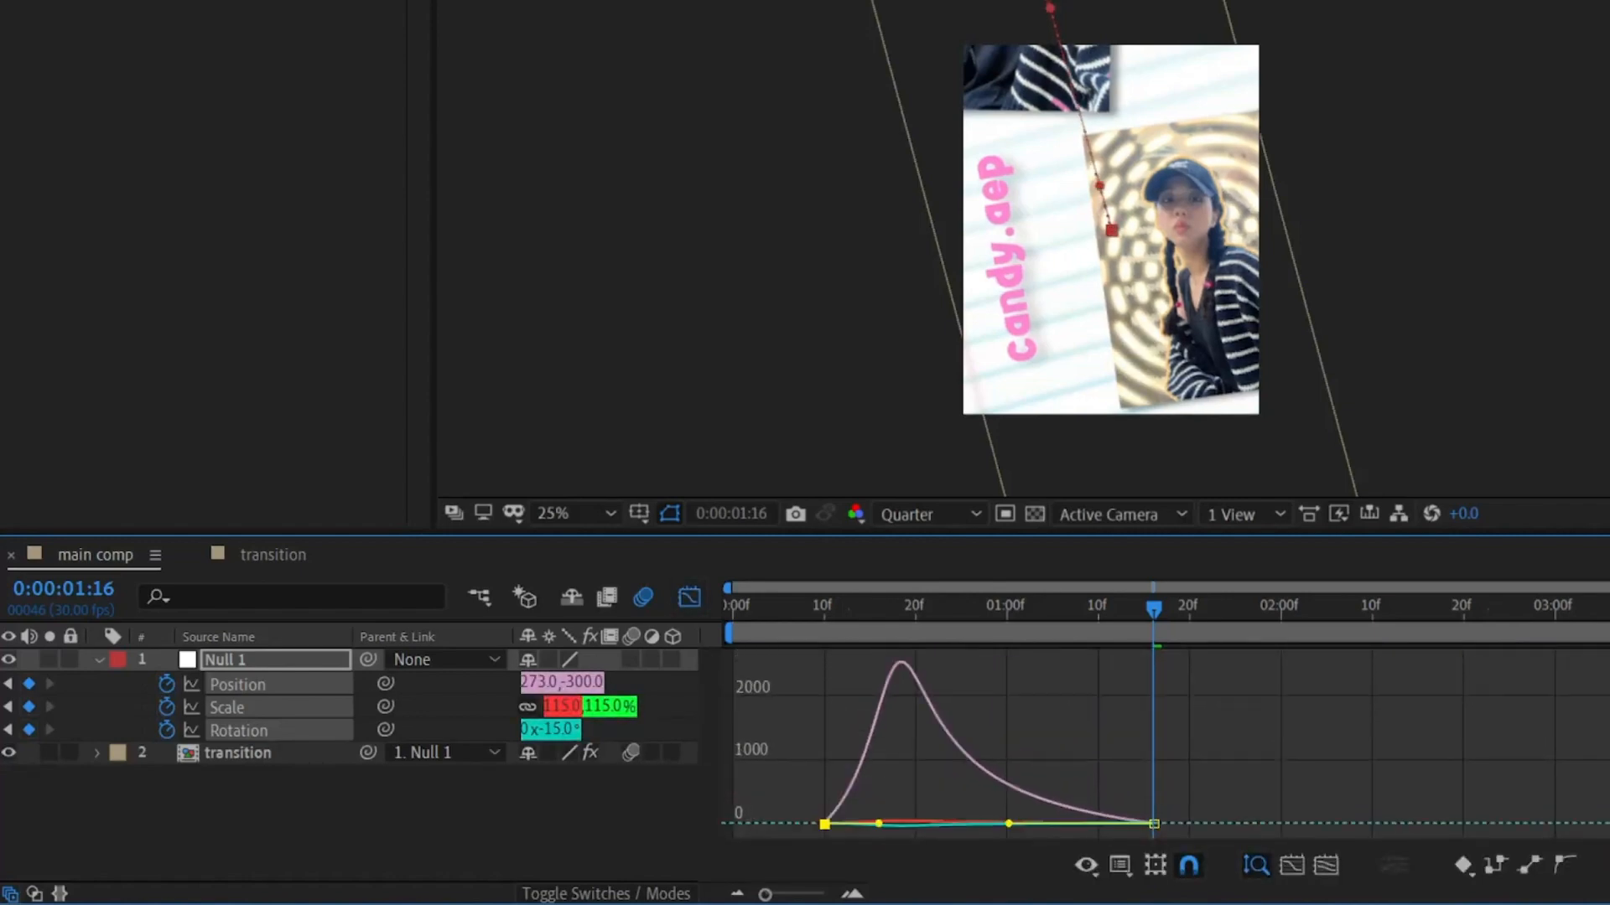
{"action": "left_click_drag", "start_coordinate": [878, 823], "coordinate": [918, 823]}
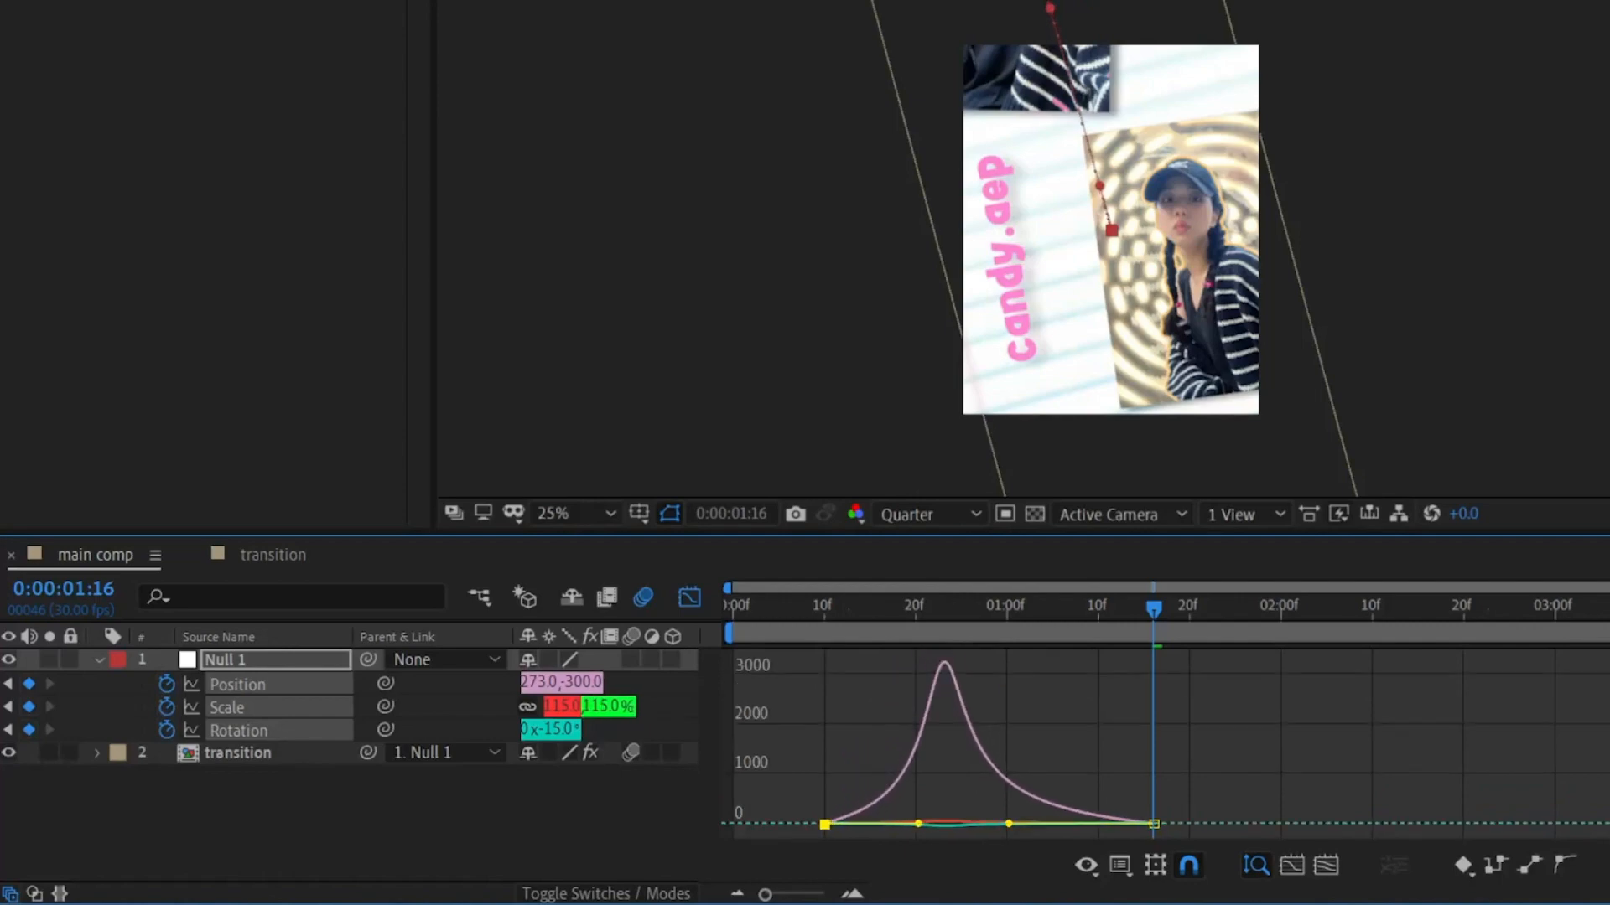
{"action": "left_click_drag", "start_coordinate": [1154, 610], "coordinate": [750, 610]}
{"action": "key", "text": "space"}
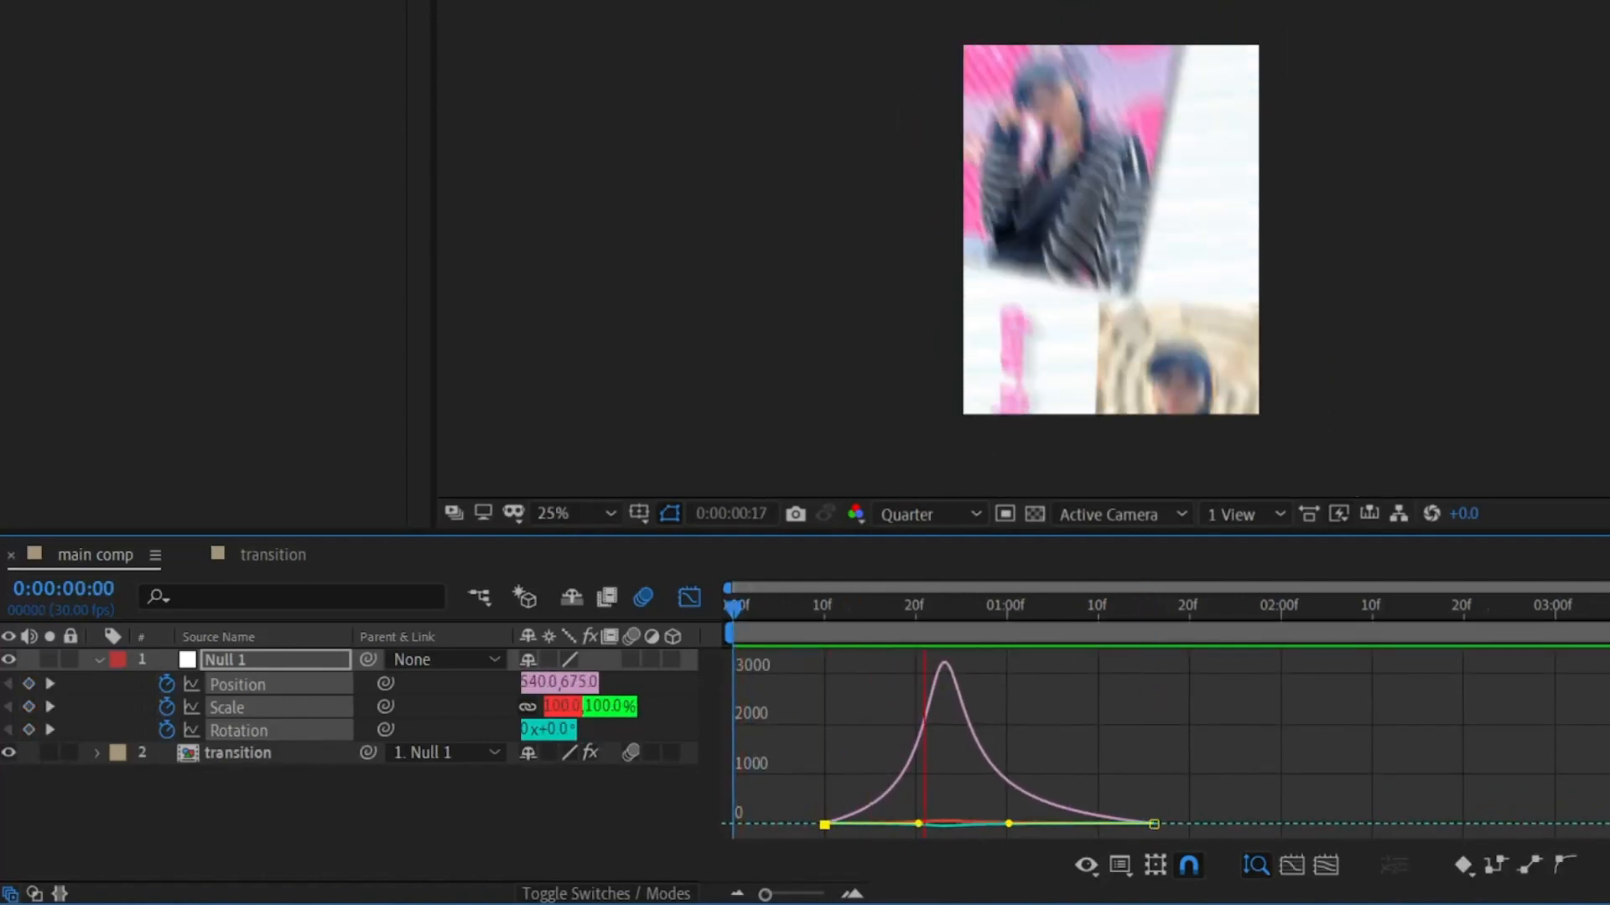
{"action": "key", "text": "space"}
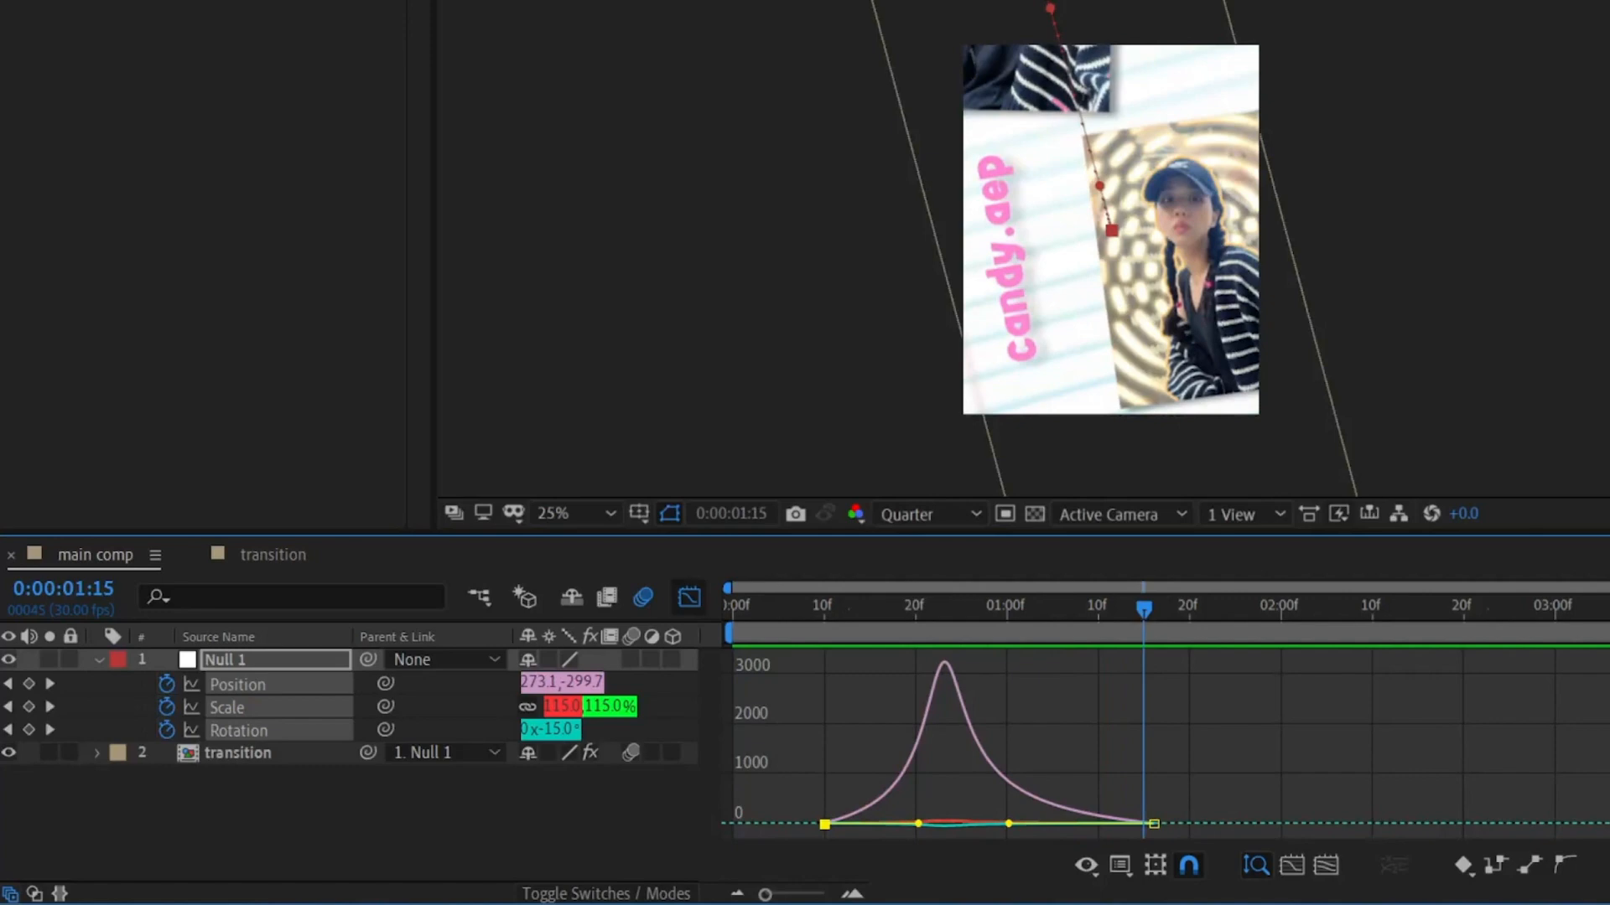
{"action": "key", "text": "shift+F3"}
{"action": "key", "text": "ctrl+shift+a"}
{"action": "key", "text": "u"}
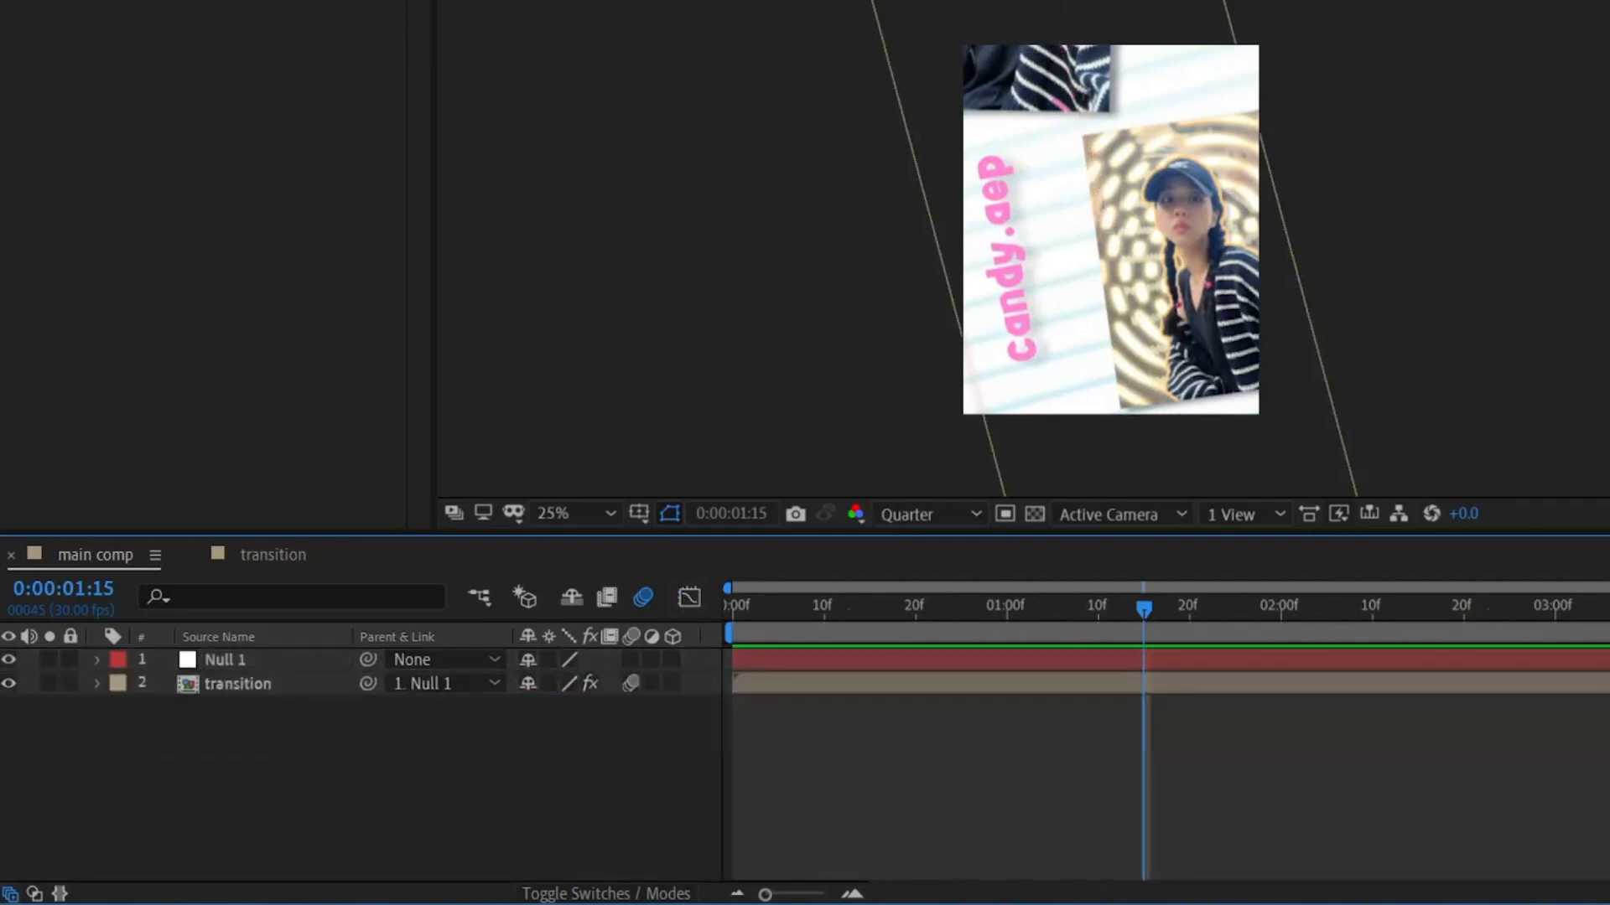
- Create a second null object and parent Null 1 to it
{"action": "key", "text": "alt+l"}
{"action": "key", "text": "Escape"}
{"action": "key", "text": "alt+l"}
{"action": "key", "text": "Right"}
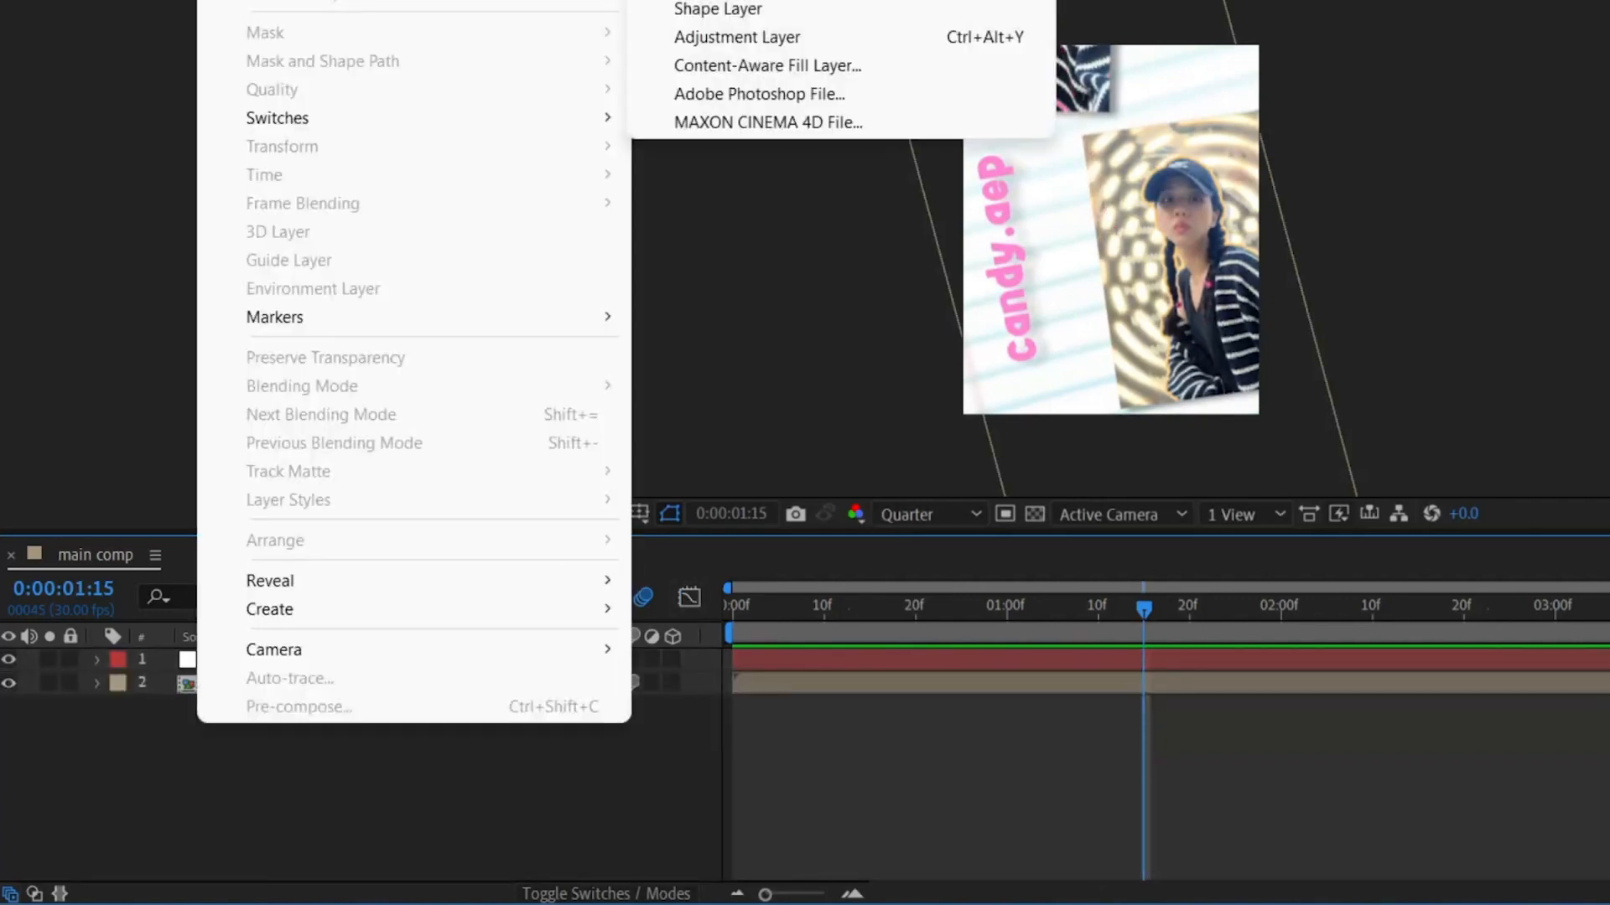
{"action": "key", "text": "ctrl+alt+shift+y"}
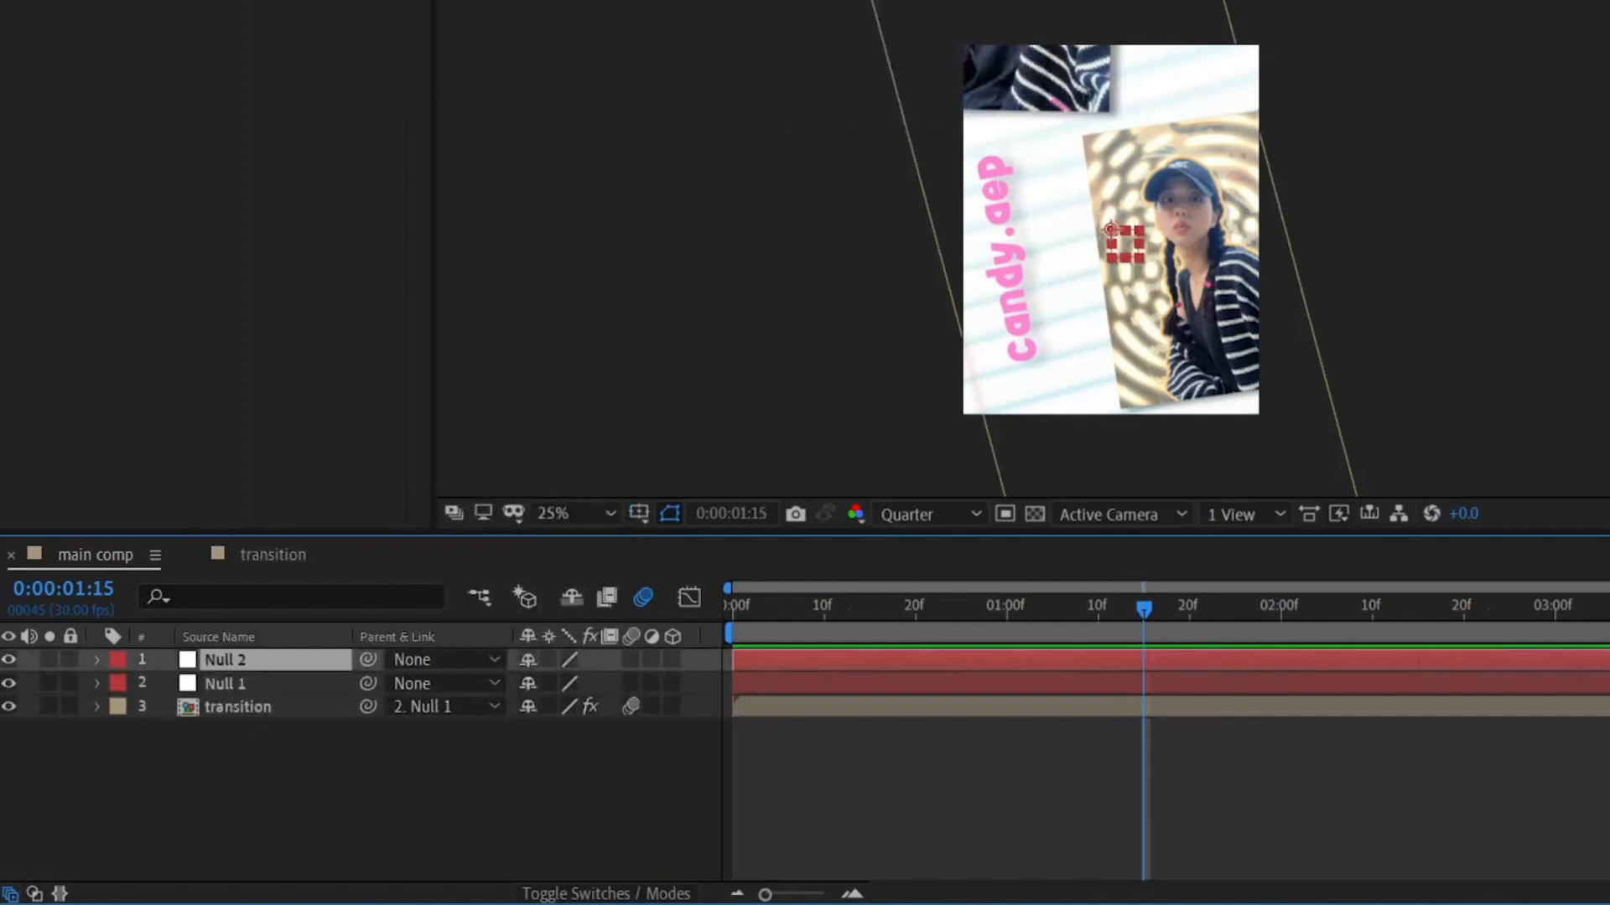
{"action": "left_click", "coordinate": [227, 684]}
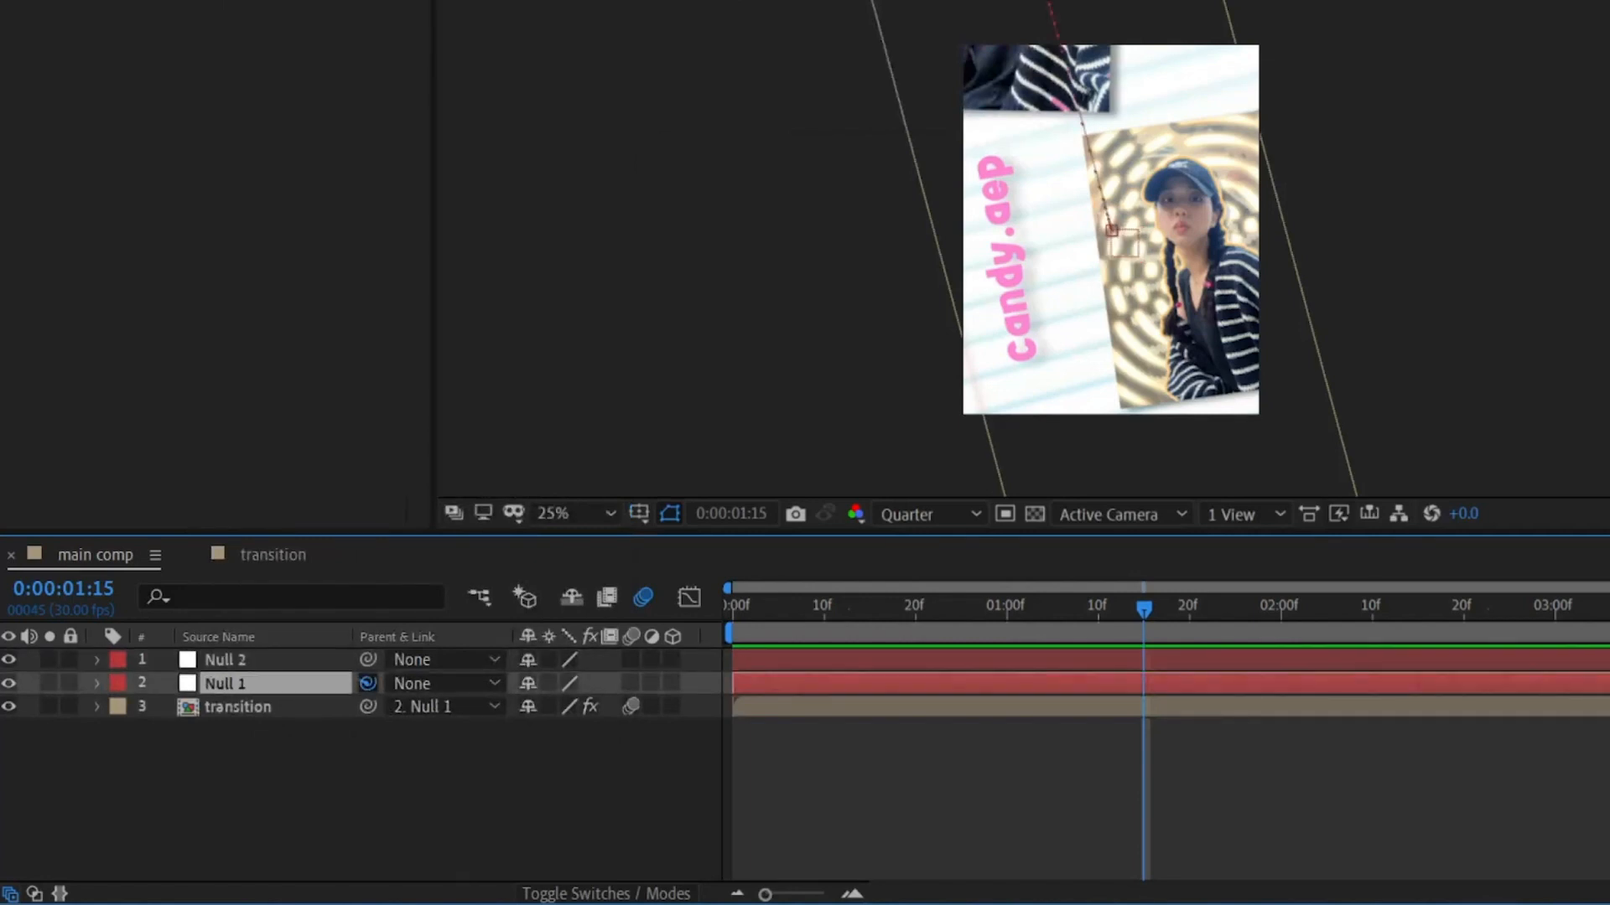
{"action": "left_click_drag", "start_coordinate": [367, 683], "coordinate": [285, 660]}
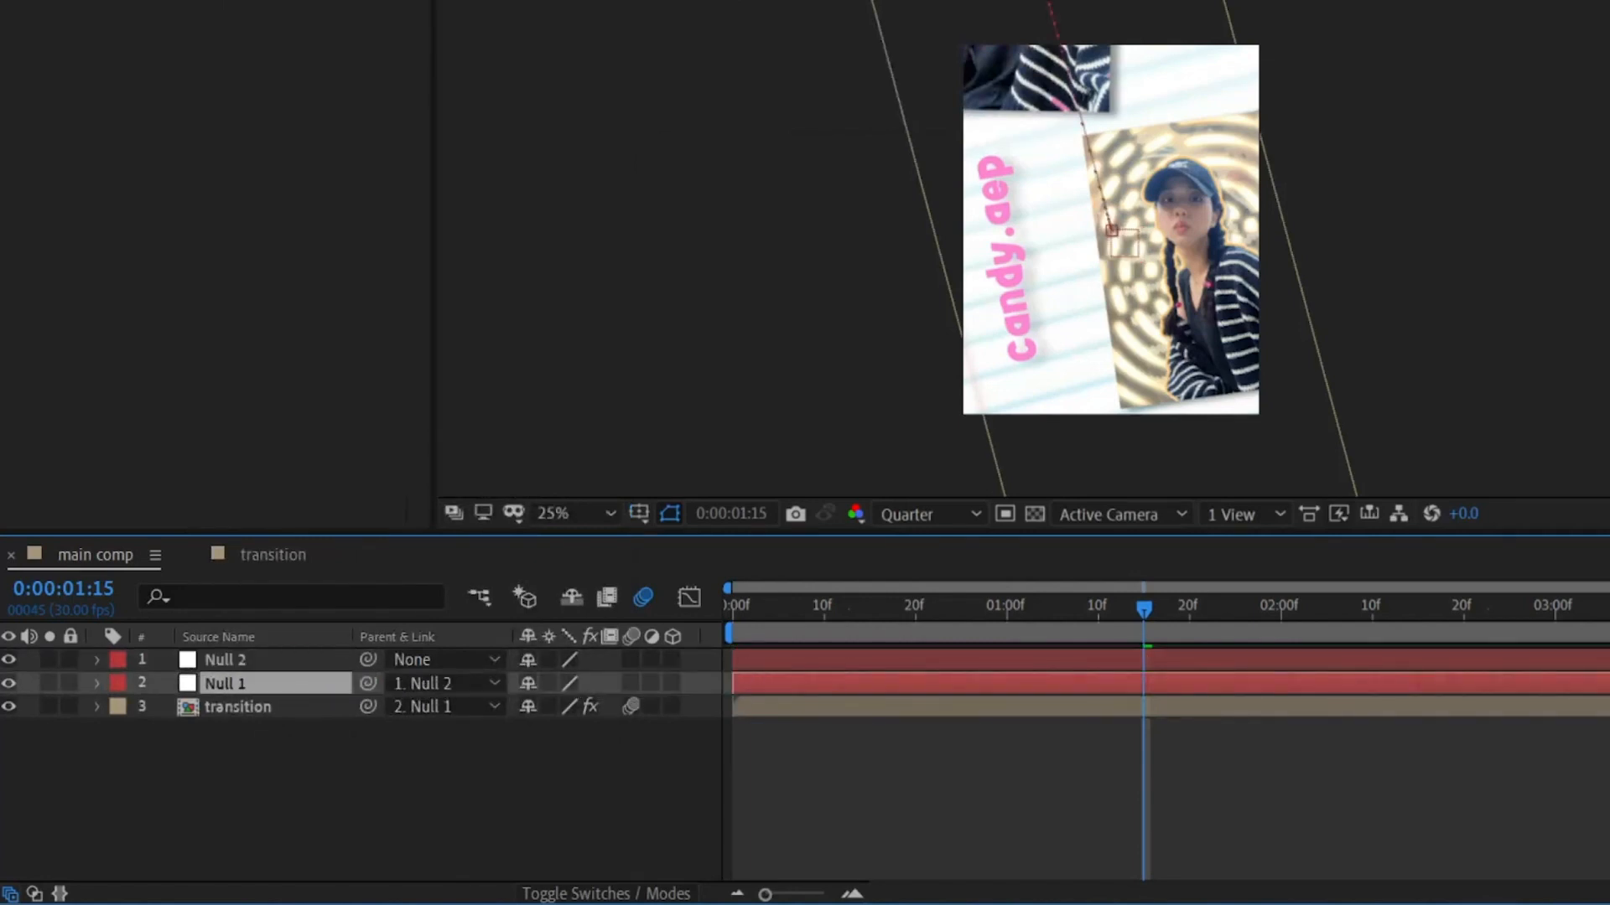
- Start rotation, position and scale keyframes on Null 2 at 0:00:01:15
{"action": "left_click", "coordinate": [252, 659]}
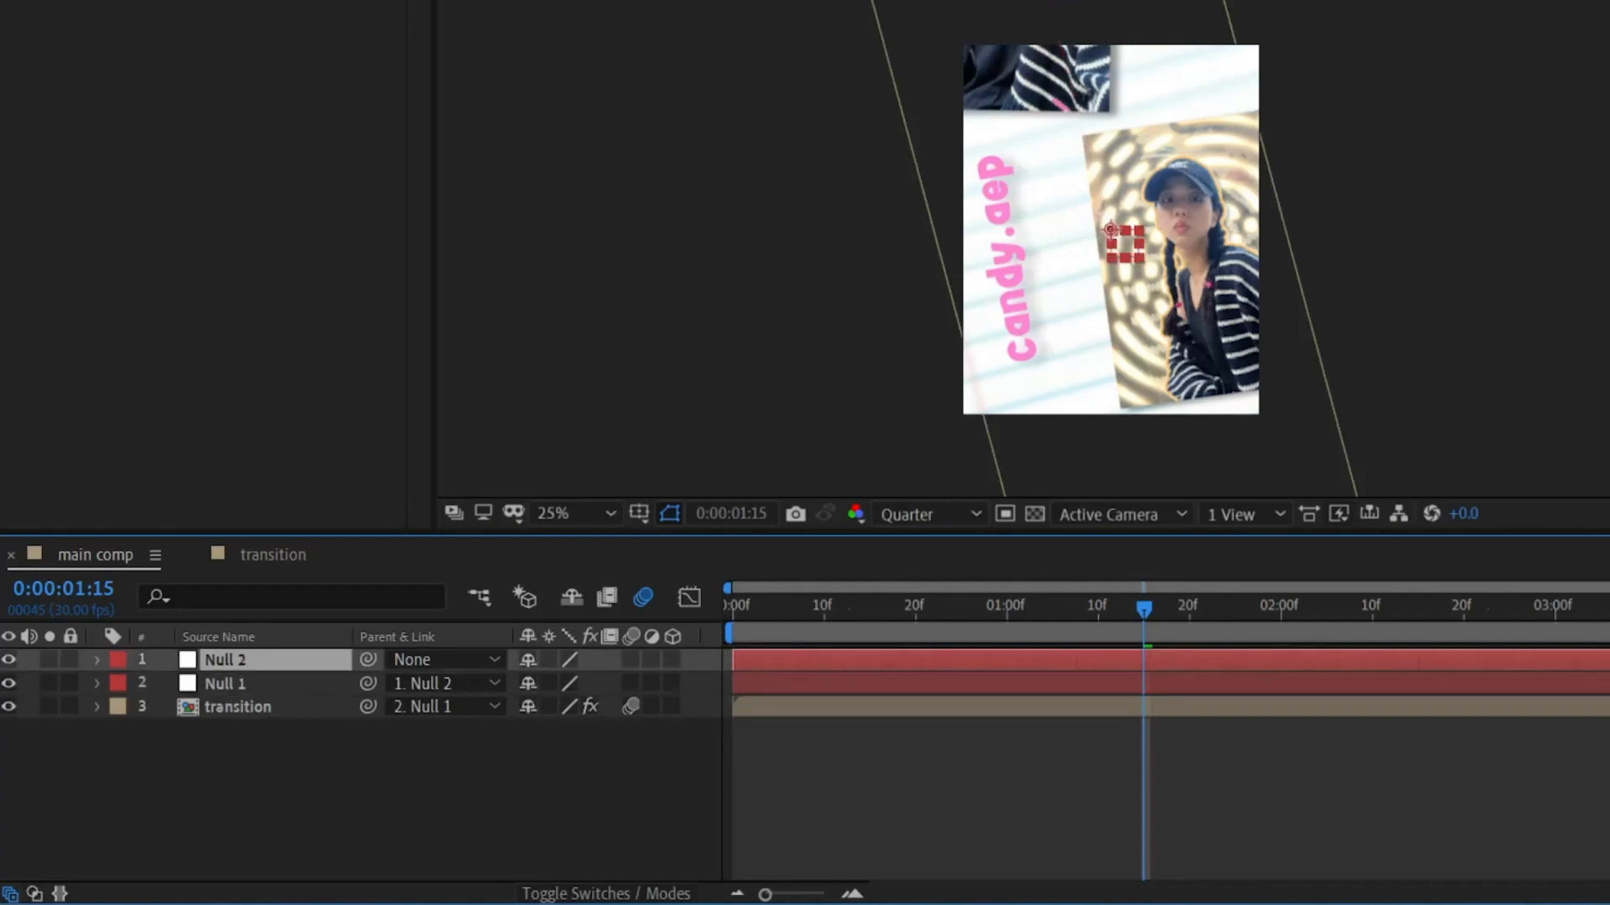
{"action": "key", "text": "r"}
{"action": "key", "text": "p"}
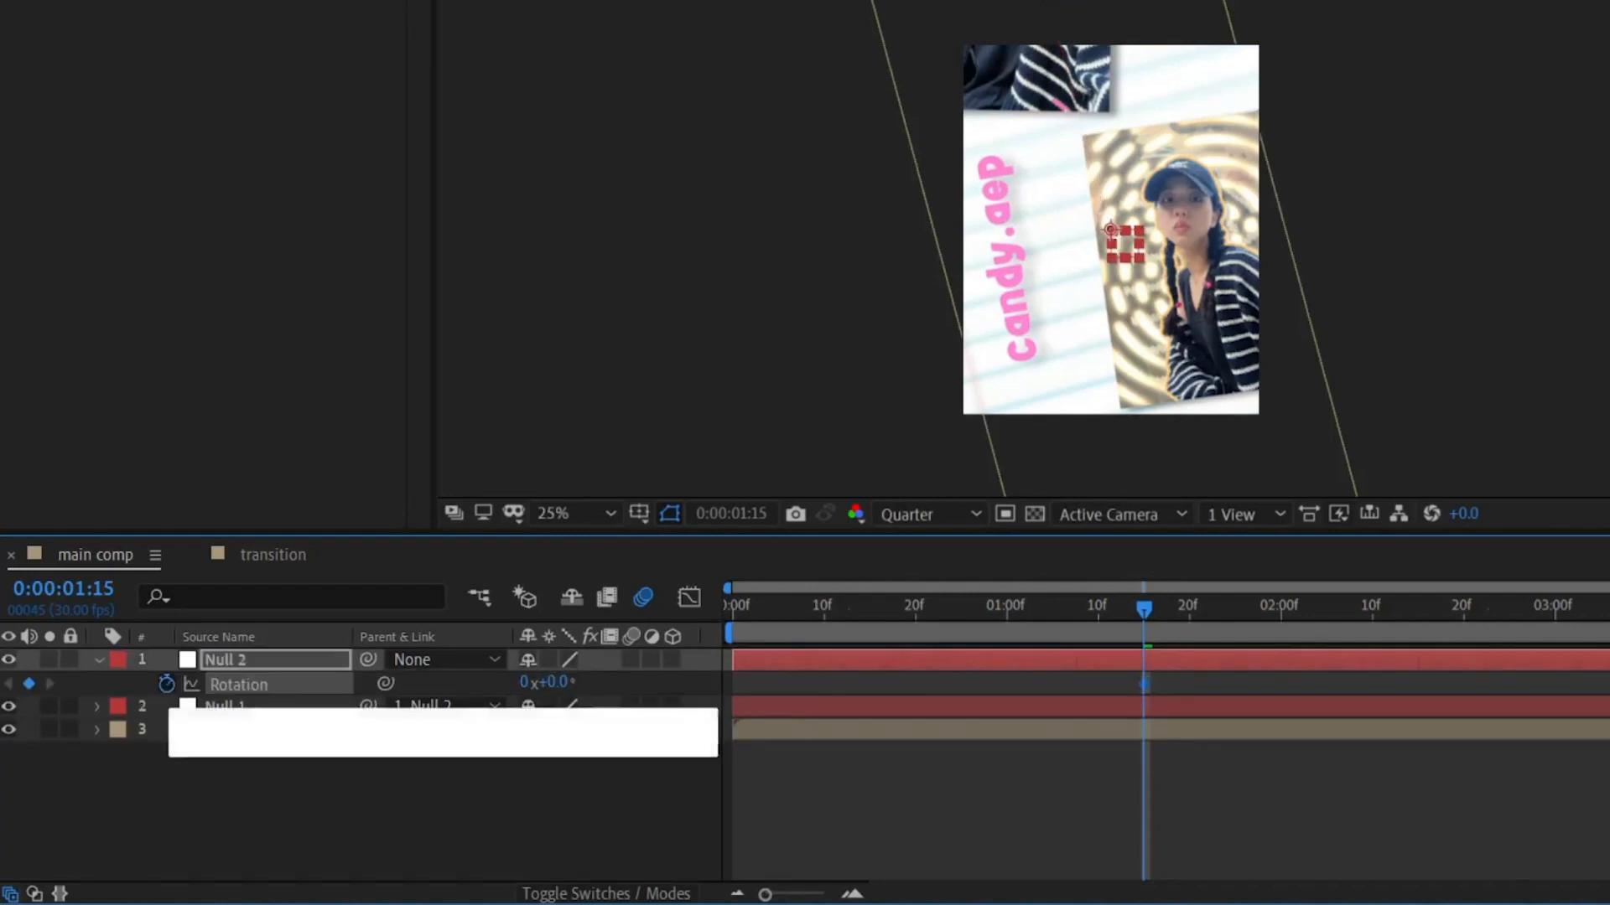
{"action": "left_click", "coordinate": [166, 684]}
{"action": "key", "text": "s"}
{"action": "left_click", "coordinate": [166, 684]}
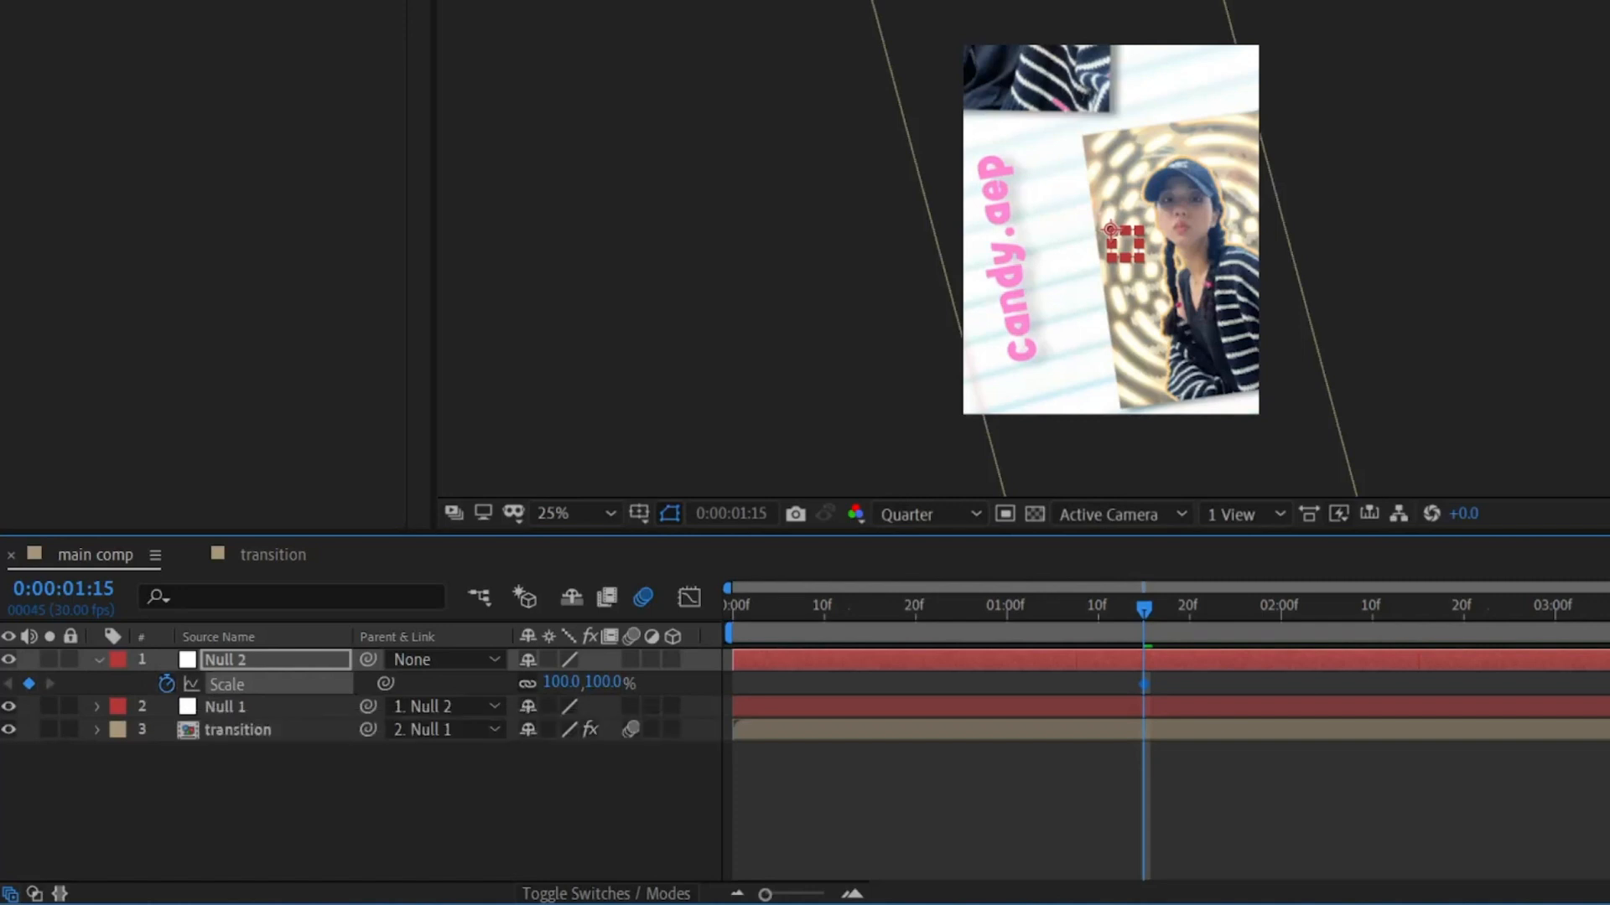
- Reveal Null 2's keyframes, shift all three earlier to about 0:00:01:12 and play the preview
{"action": "key", "text": "u"}
{"action": "left_click_drag", "start_coordinate": [1109, 673], "coordinate": [1115, 707]}
{"action": "key", "text": "space"}
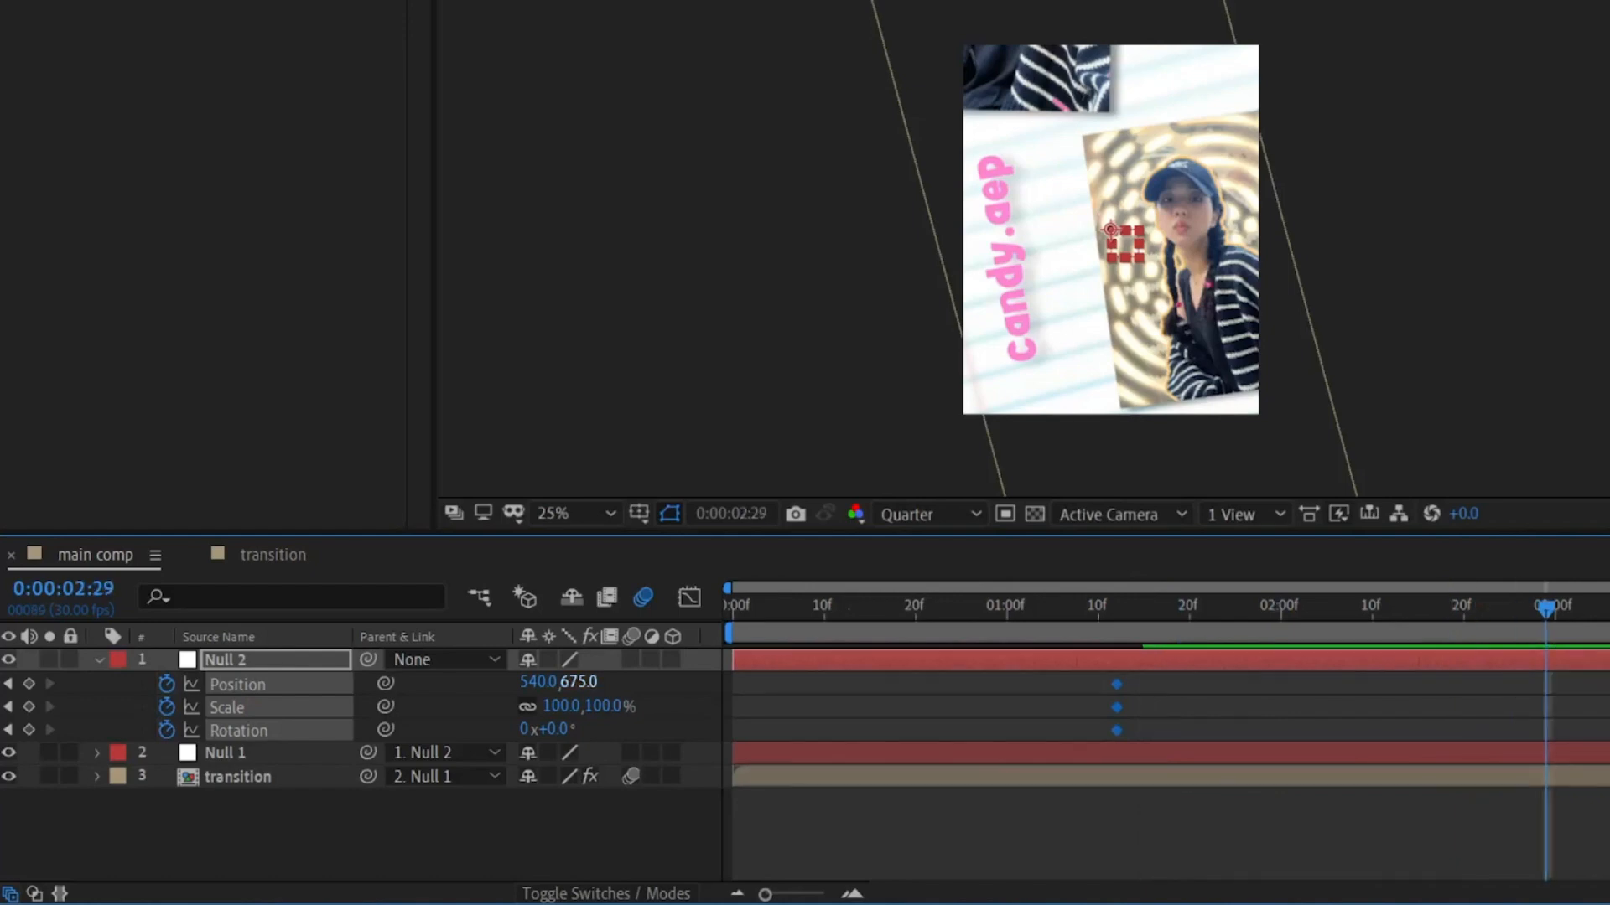
- At 0:00:02:29, set Null 2's position to 840, -715 and rotation to 22°, and remove its scale keyframe
{"action": "left_click_drag", "start_coordinate": [549, 729], "coordinate": [547, 682]}
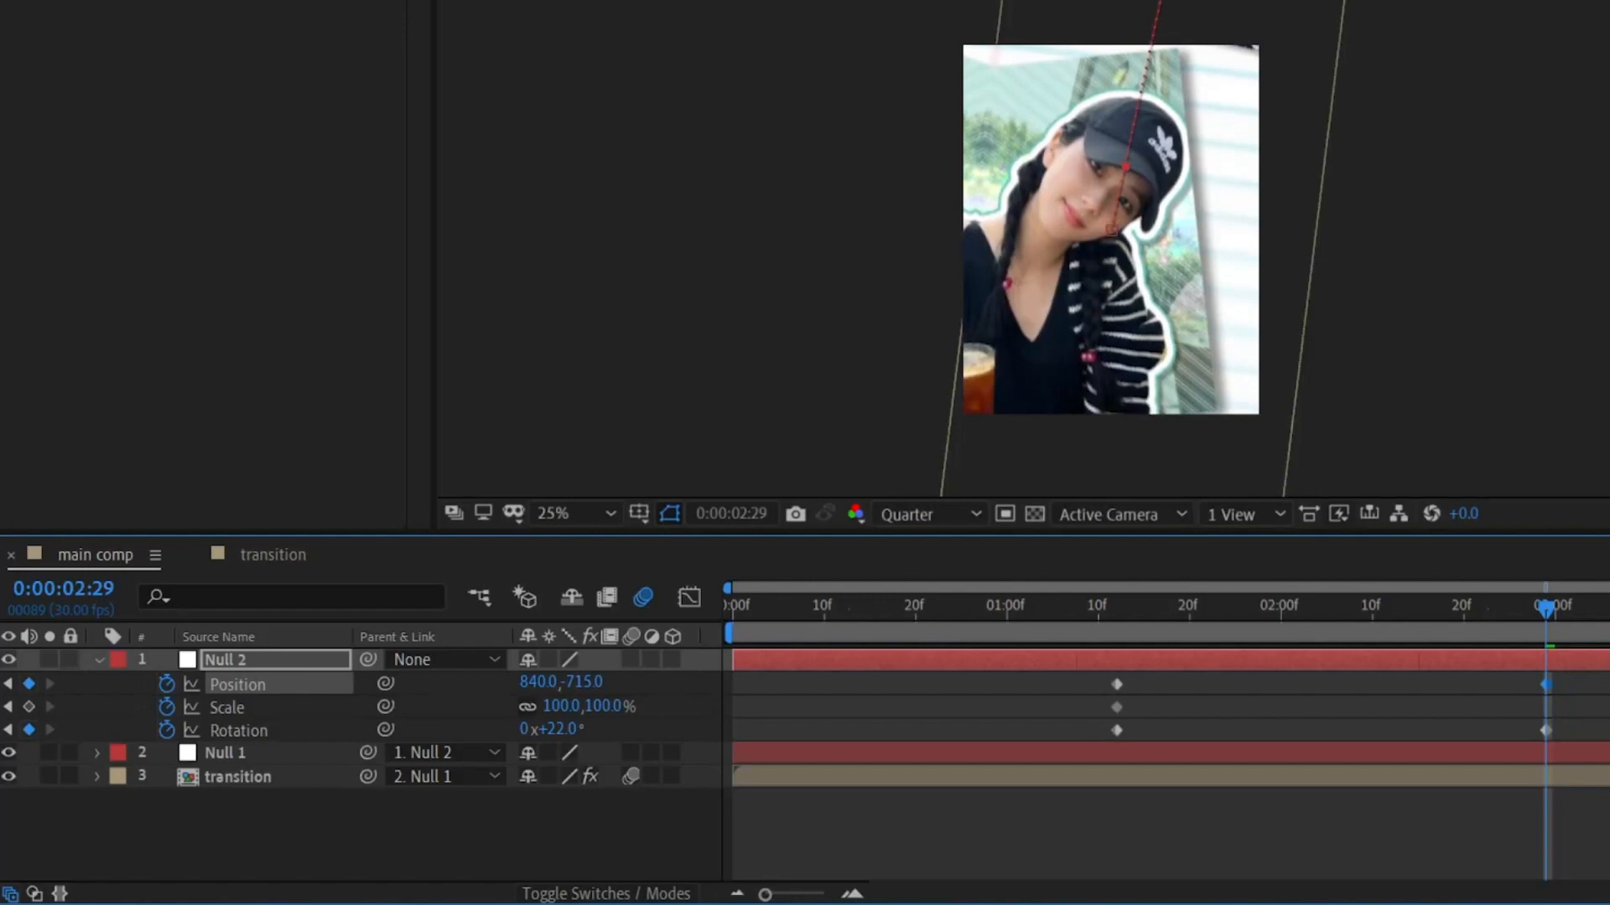
{"action": "left_click", "coordinate": [1117, 707]}
{"action": "key", "text": "Delete"}
- Apply Easy Ease to all of Null 2's position and rotation keyframes
{"action": "left_click_drag", "start_coordinate": [1605, 681], "coordinate": [1071, 750]}
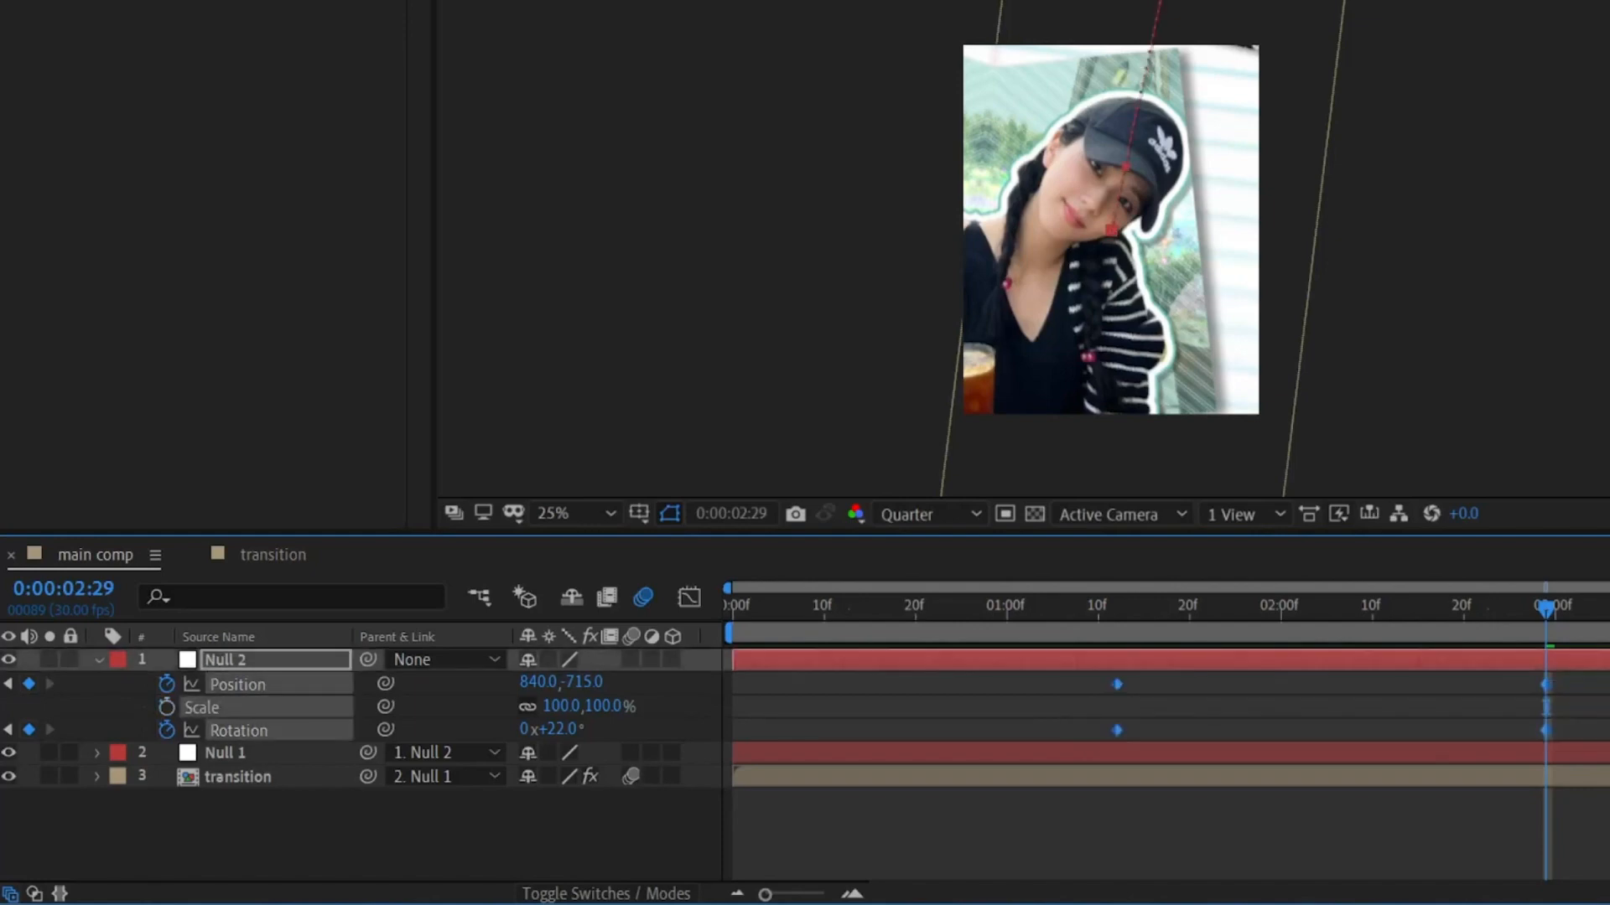
{"action": "right_click", "coordinate": [1117, 684]}
{"action": "mouse_move", "coordinate": [1275, 668]}
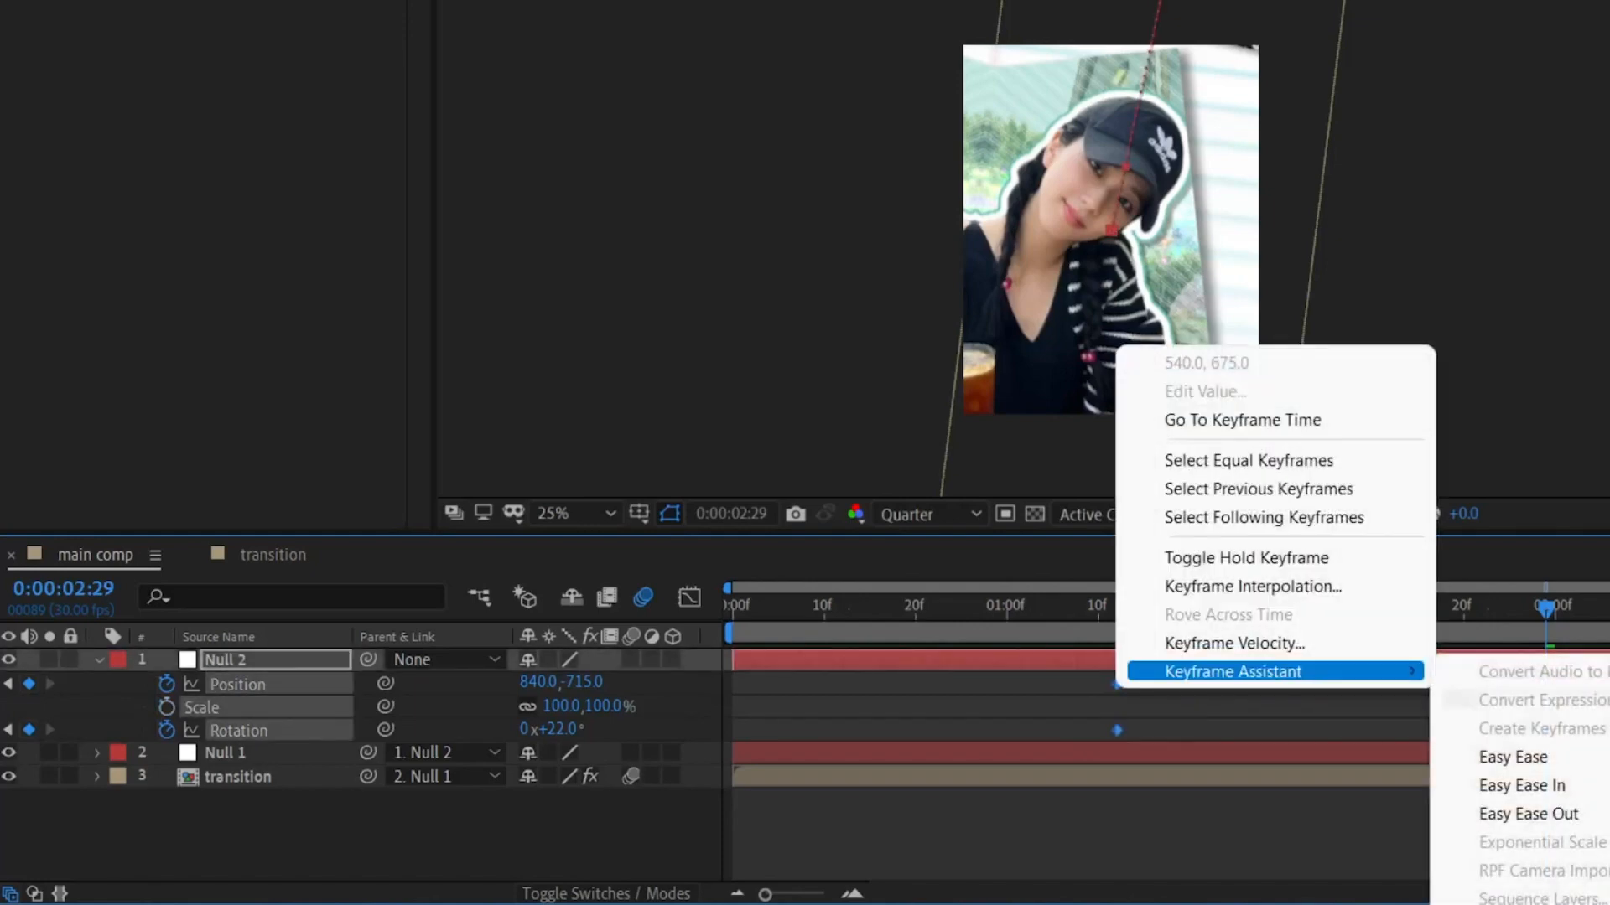
{"action": "left_click", "coordinate": [1509, 855]}
- Reshape Null 2's speed curves into a steeper peak around 0:00:02:05 with longer easing at both ends, and preview from the start
{"action": "left_click", "coordinate": [689, 596]}
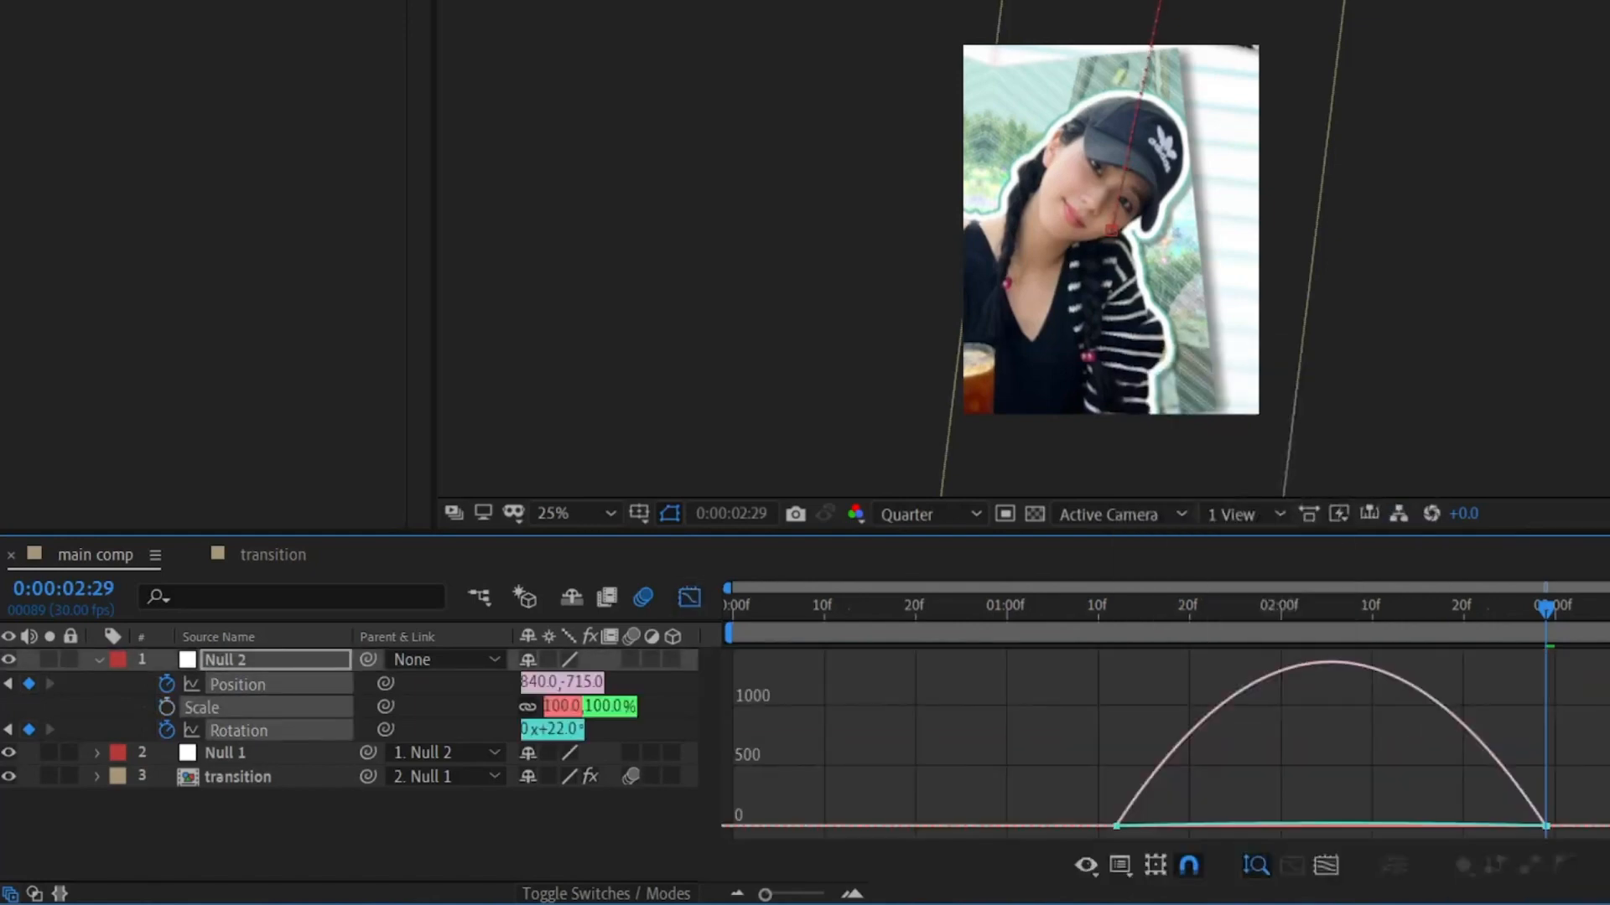
{"action": "left_click_drag", "start_coordinate": [1187, 826], "coordinate": [1240, 826]}
{"action": "left_click_drag", "start_coordinate": [1578, 801], "coordinate": [1415, 826]}
{"action": "left_click_drag", "start_coordinate": [1545, 607], "coordinate": [733, 607]}
{"action": "key", "text": "space"}
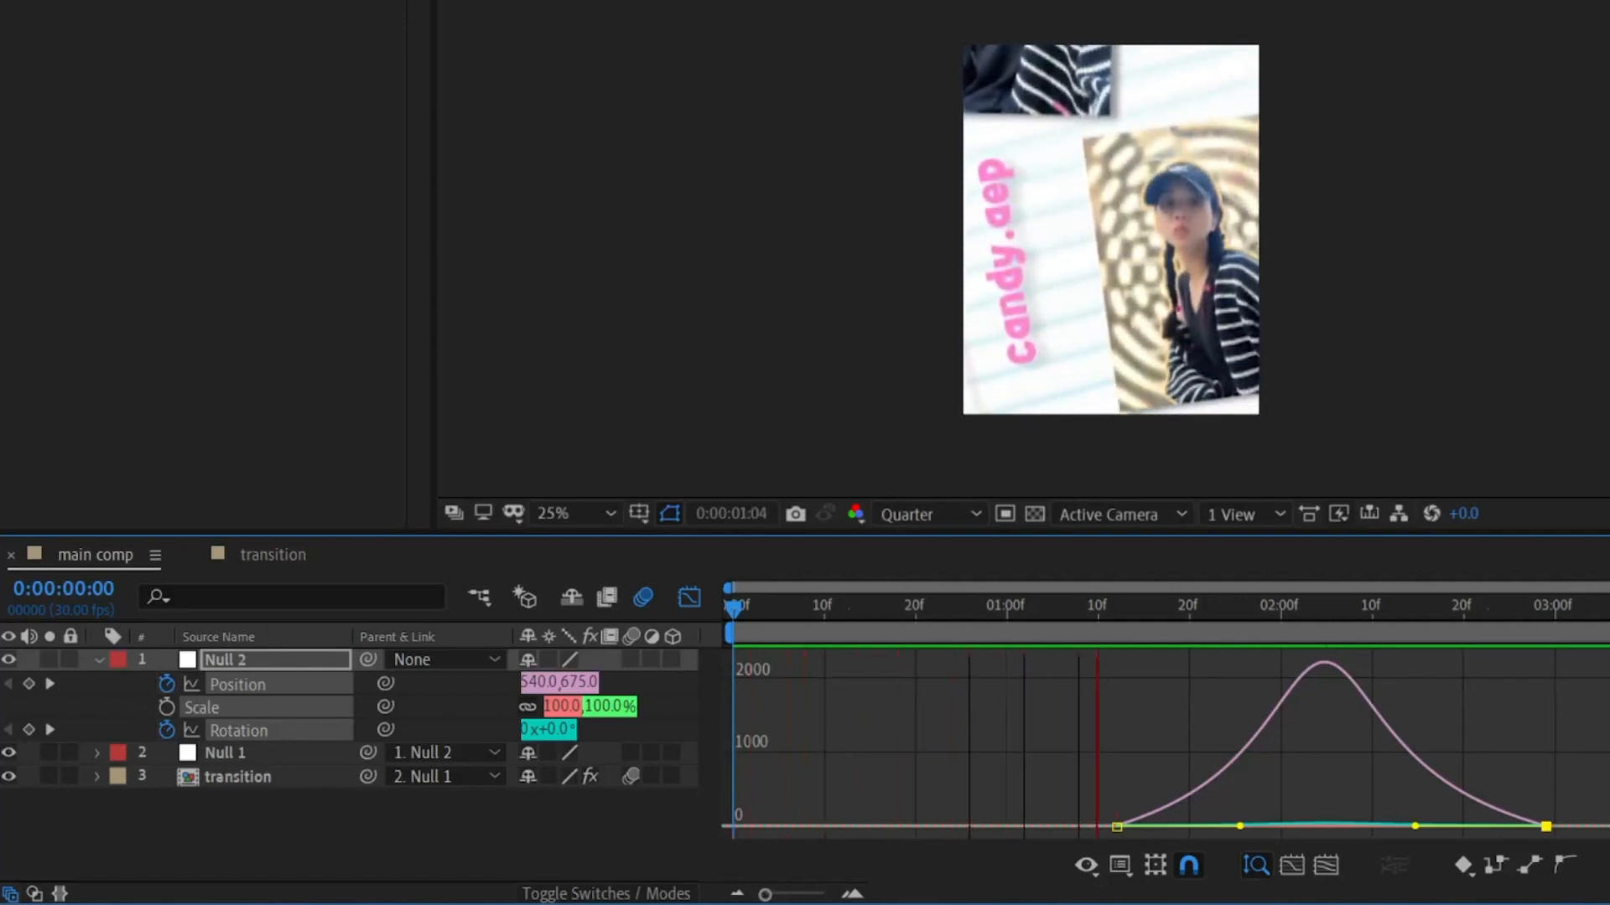
{"action": "key", "text": "space"}
- Move the current time to 0:00:03:04, expand Null 2's keyframed transform properties and play the full animation
{"action": "left_click_drag", "start_coordinate": [1381, 609], "coordinate": [1592, 609]}
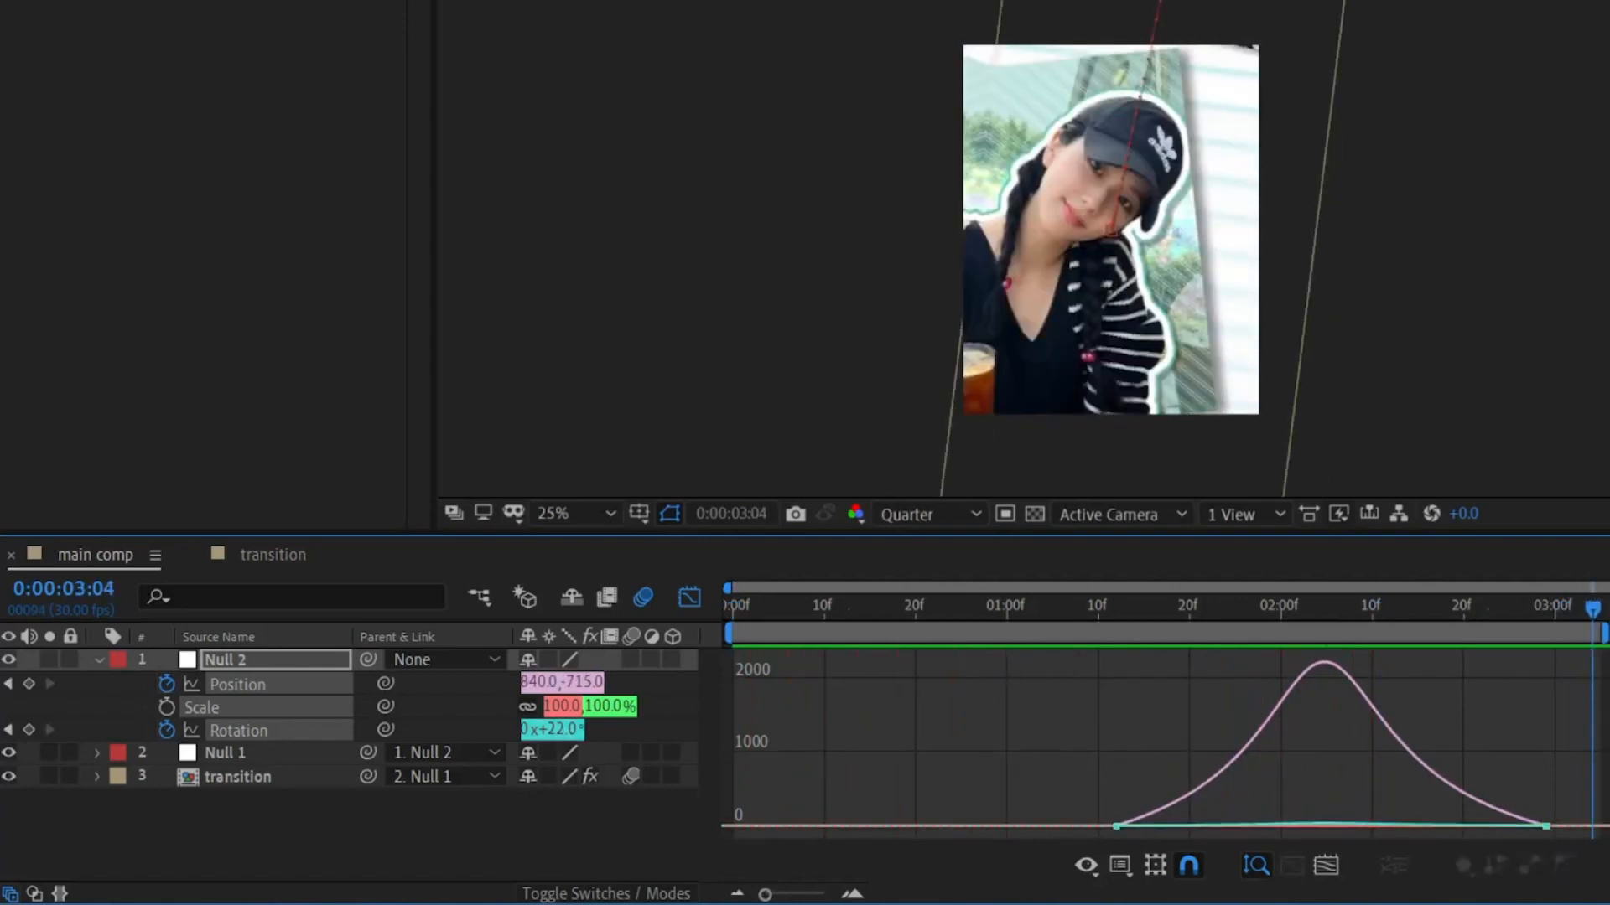
{"action": "key", "text": "u"}
{"action": "key", "text": "u"}
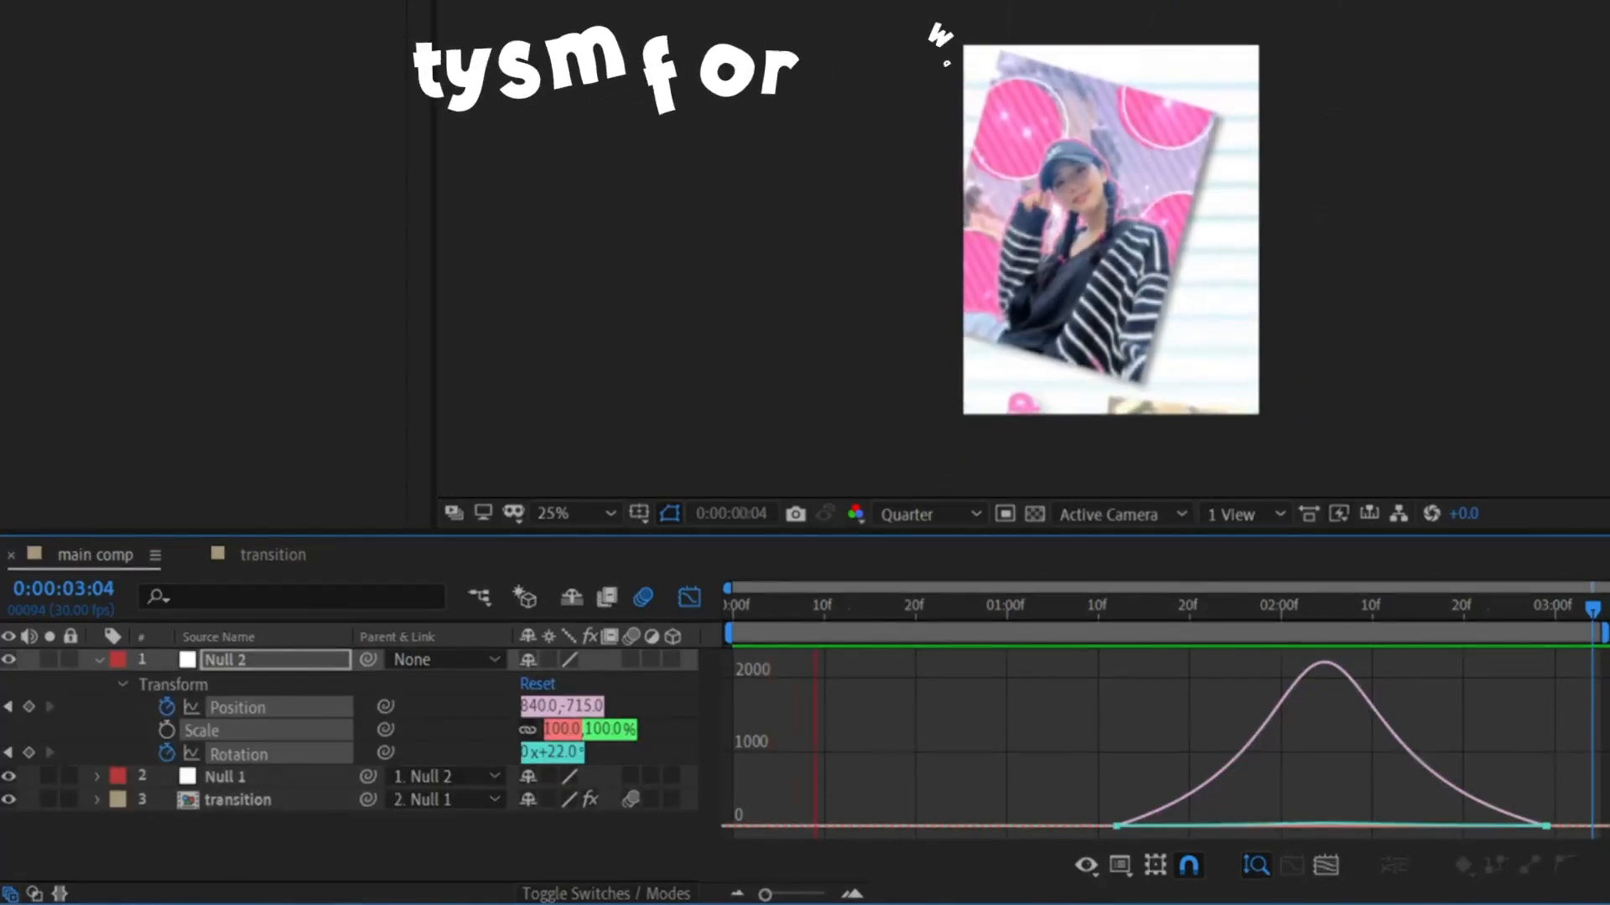